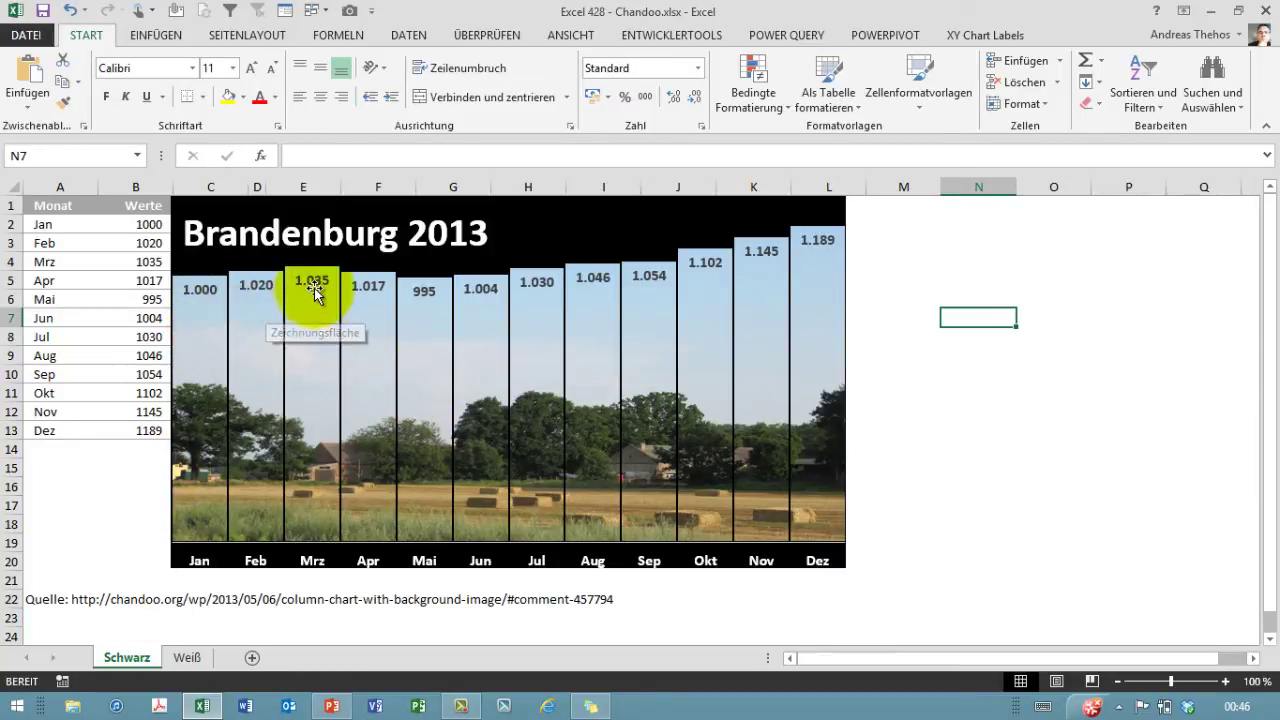
- Look over the Weiß sheet, then return to the Schwarz sheet
mouse_move(337, 302)
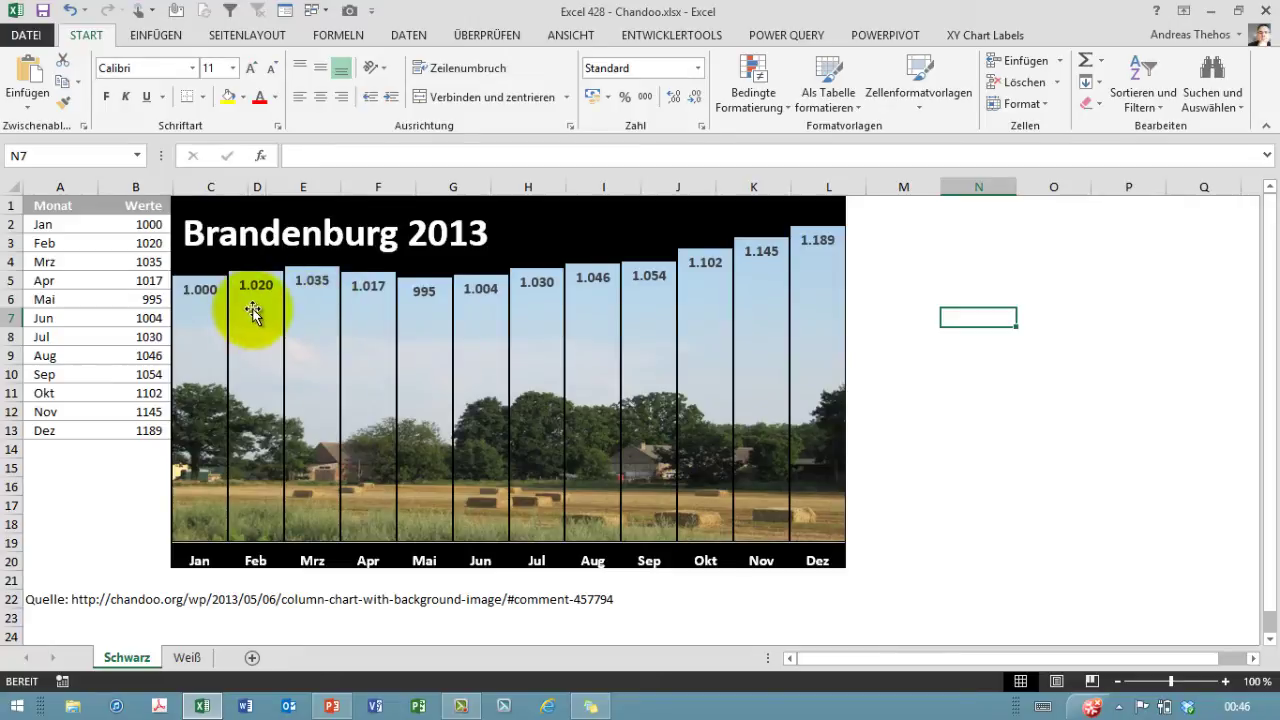
click(188, 658)
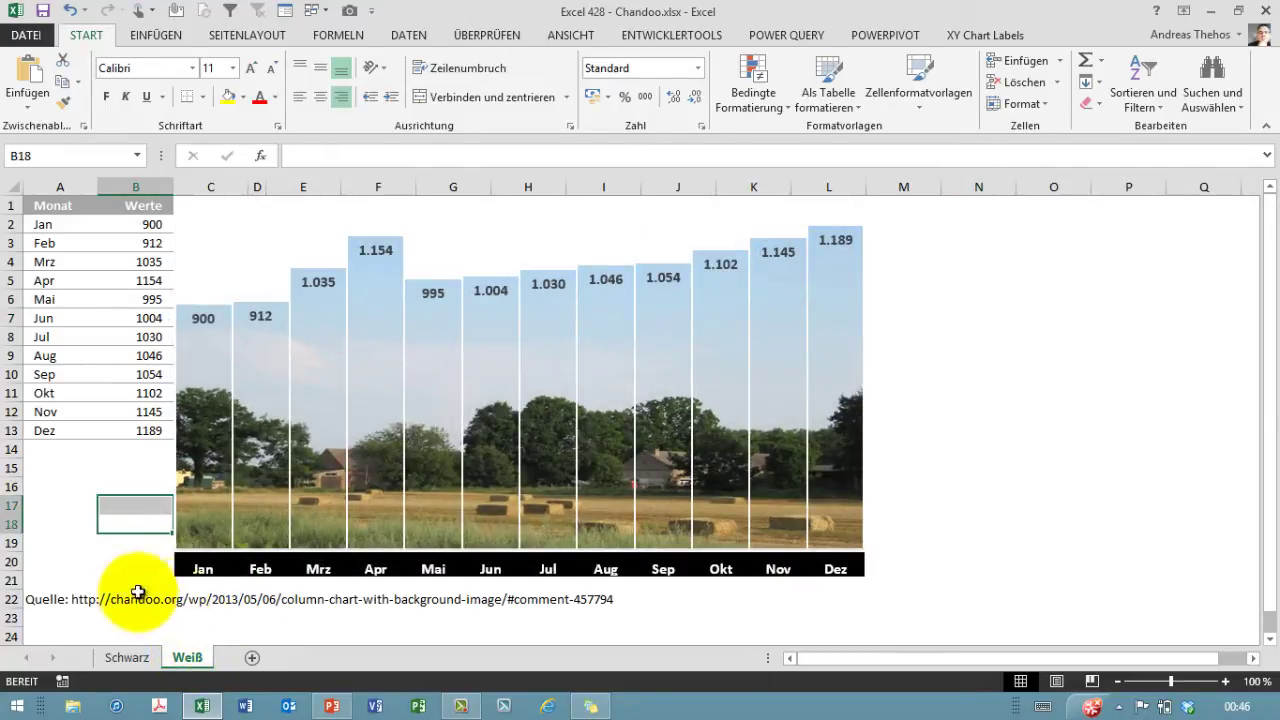
click(86, 486)
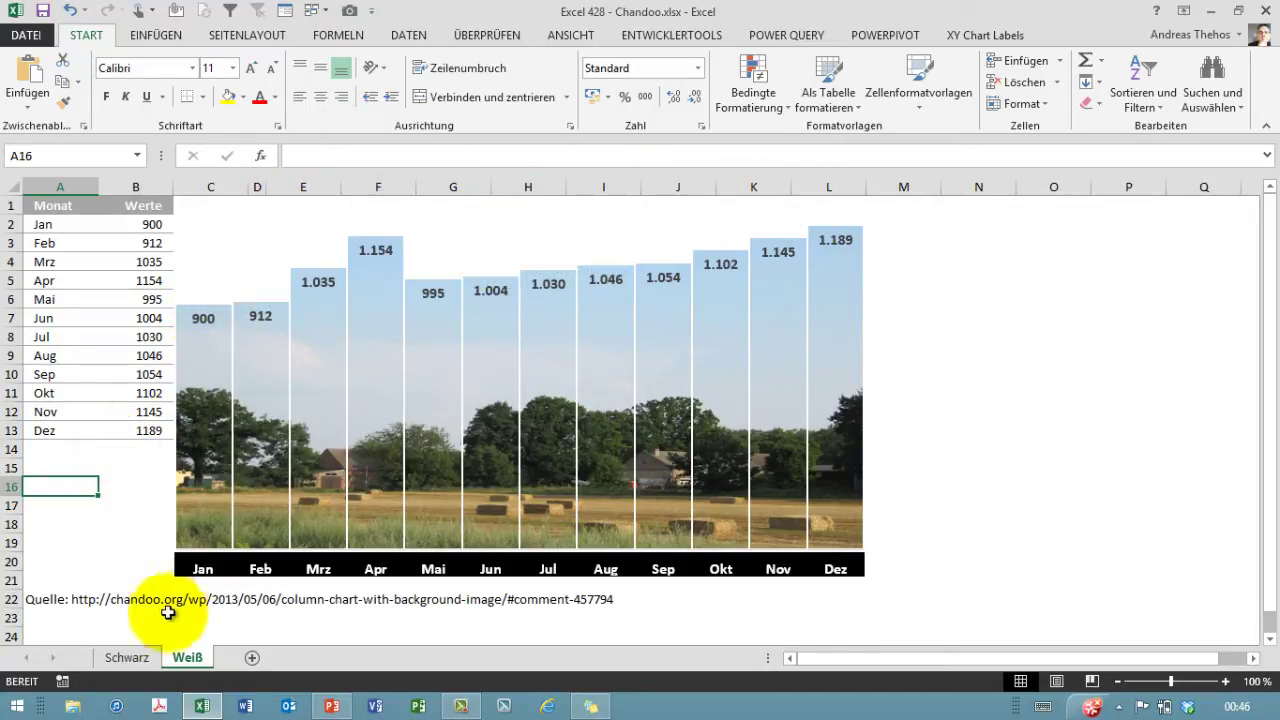
click(127, 658)
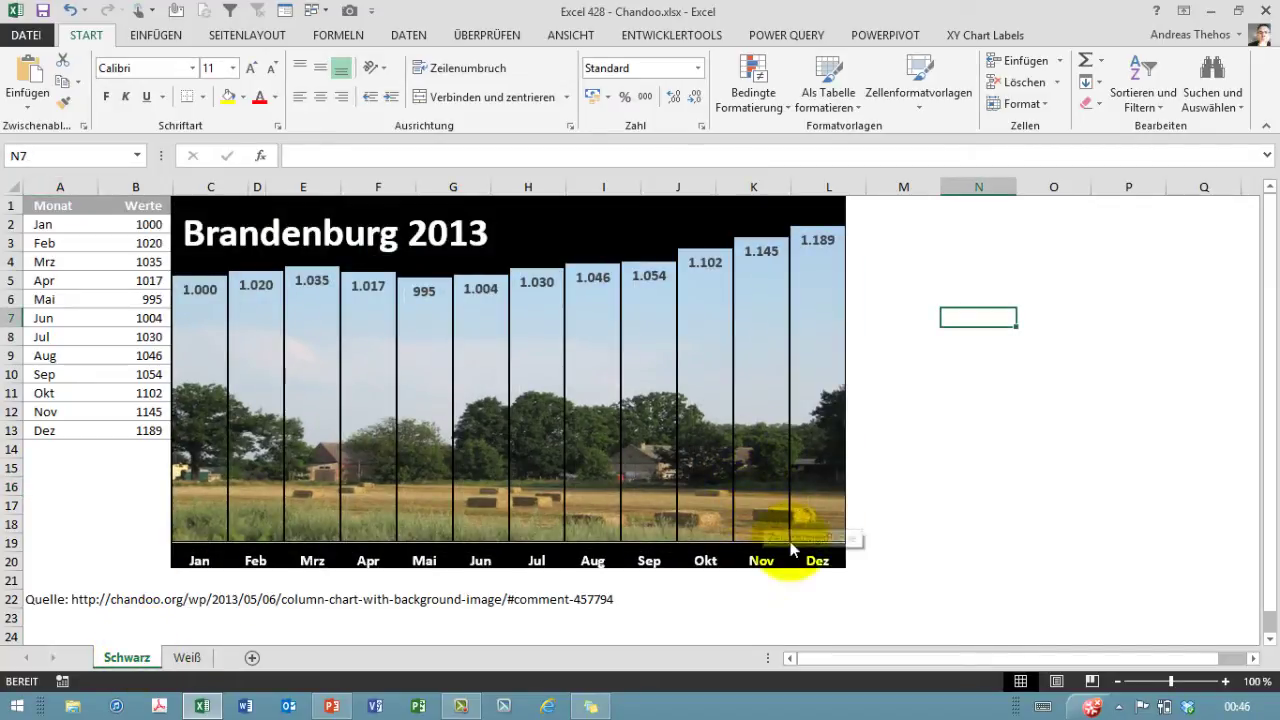
- Drag the Brandenburg 2013 chart right to uncover the Dummy helper column
click(651, 286)
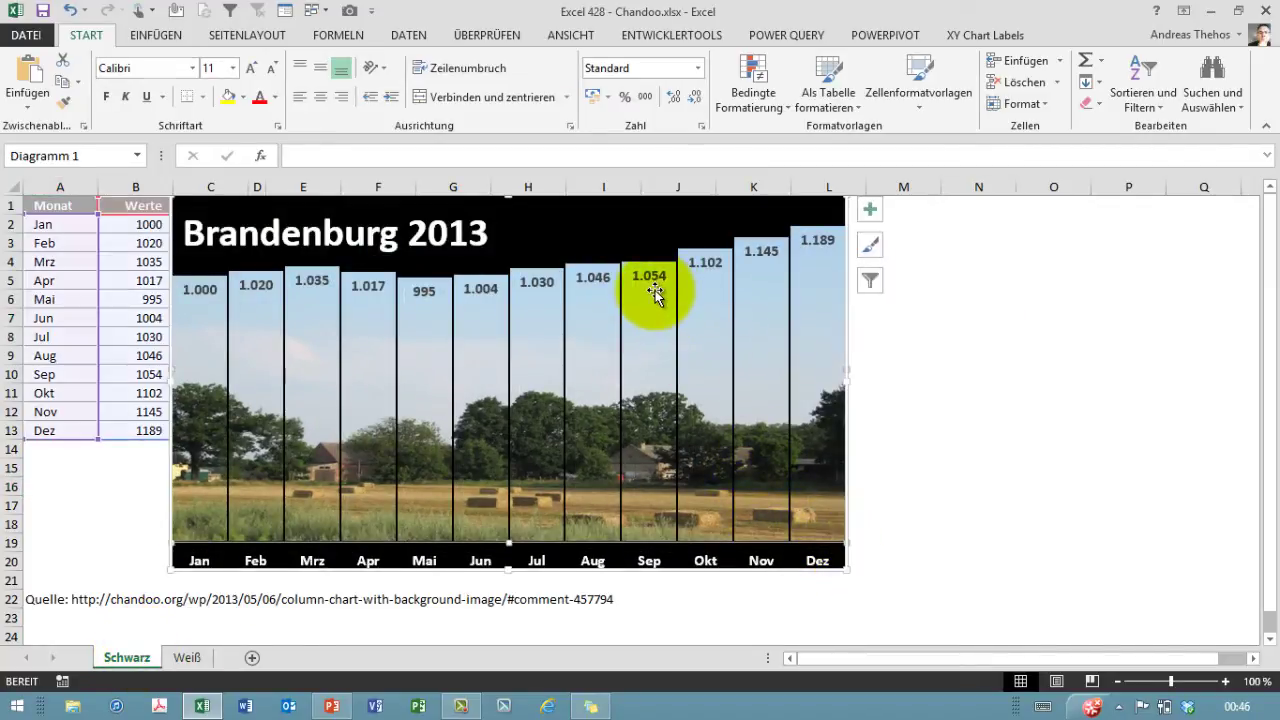
click(657, 250)
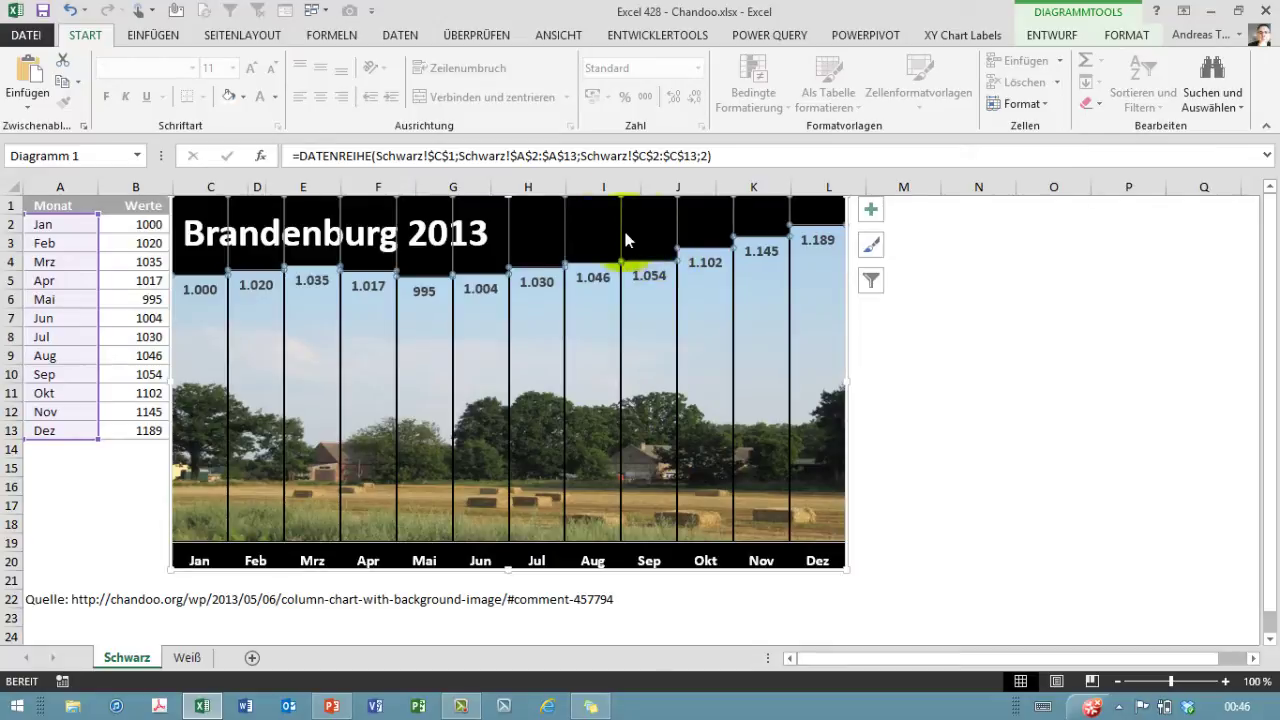
mouse_move(643, 246)
drag(845, 537, 953, 546)
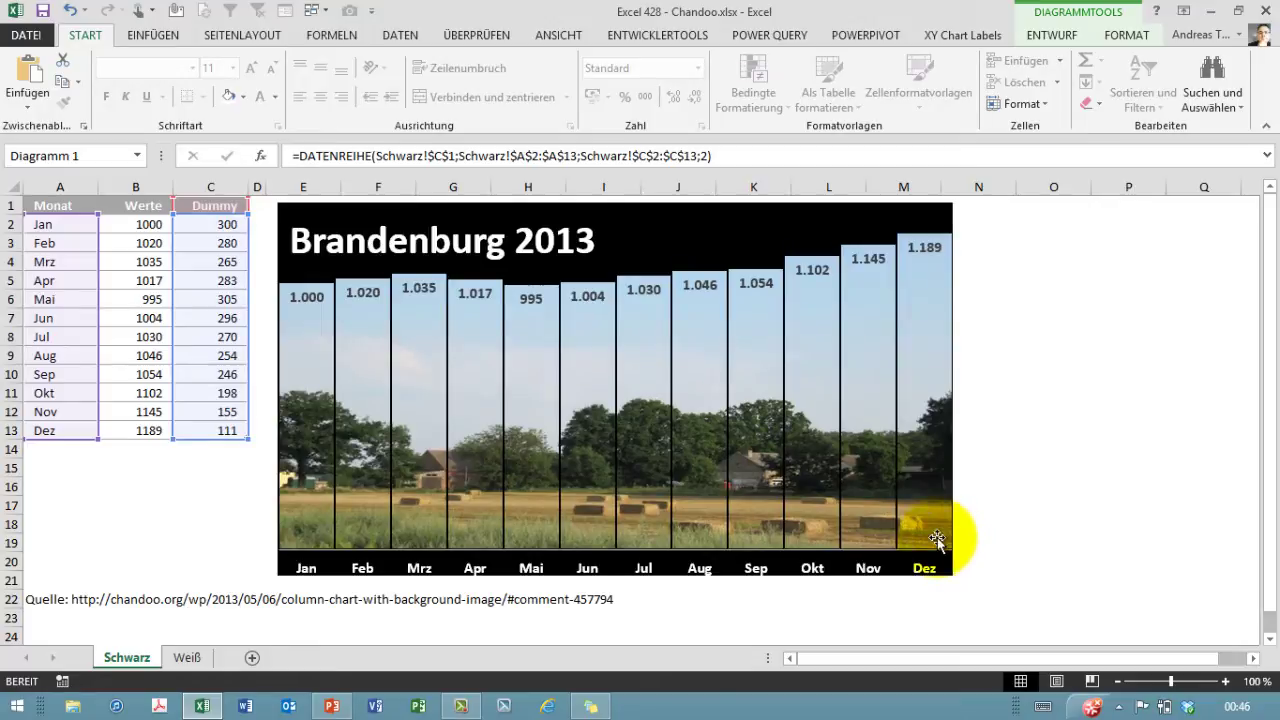
- Select the old Dummy values in C2:C13 and clear them
click(208, 186)
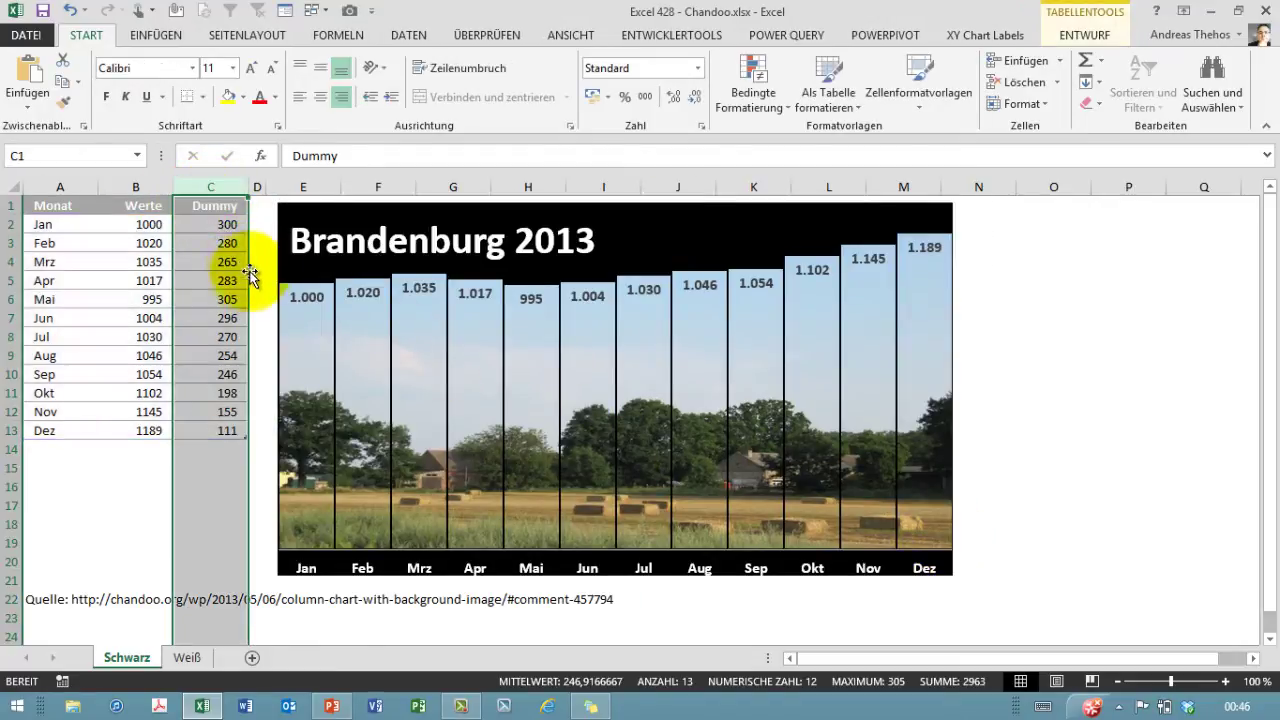
click(138, 190)
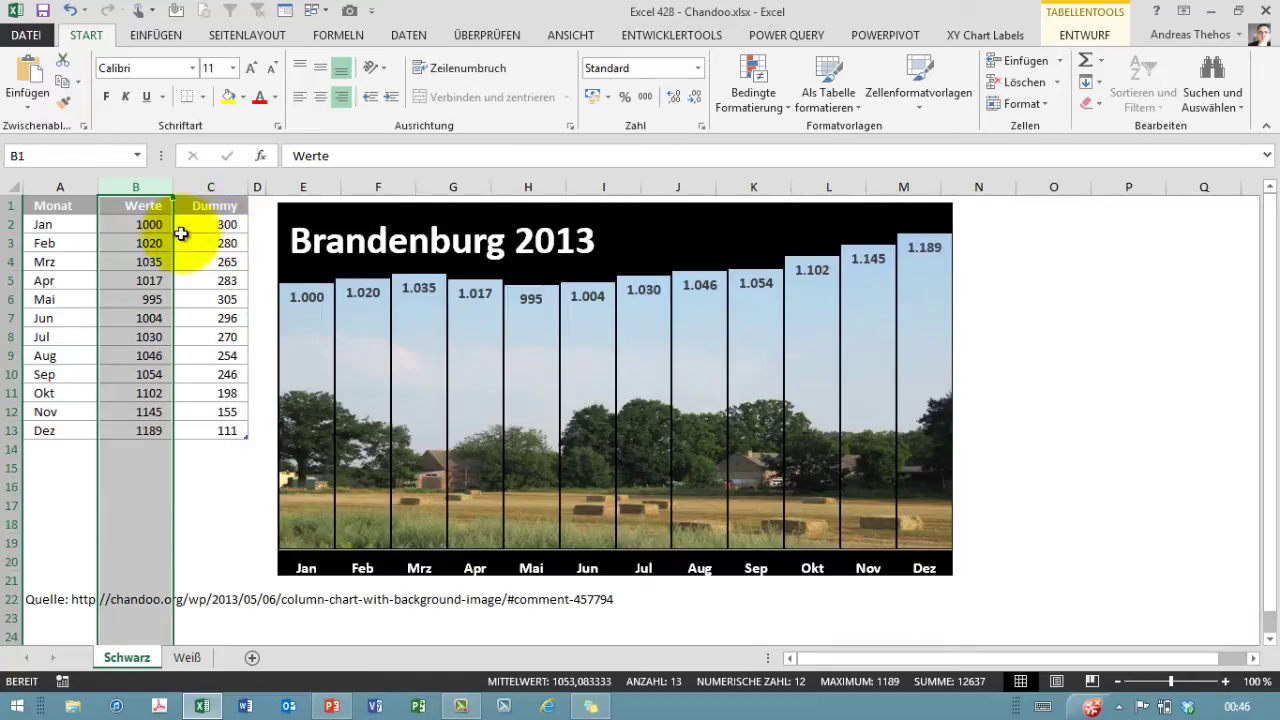
click(143, 234)
drag(143, 234, 145, 428)
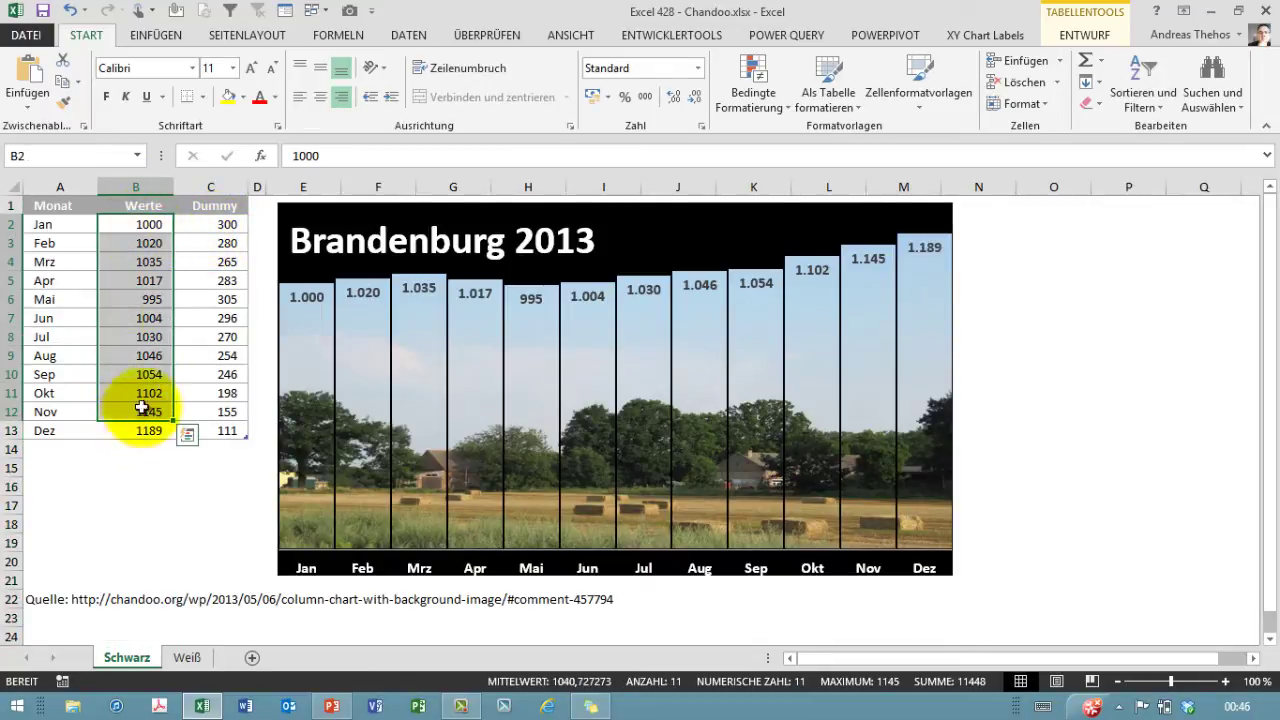
drag(210, 226, 209, 415)
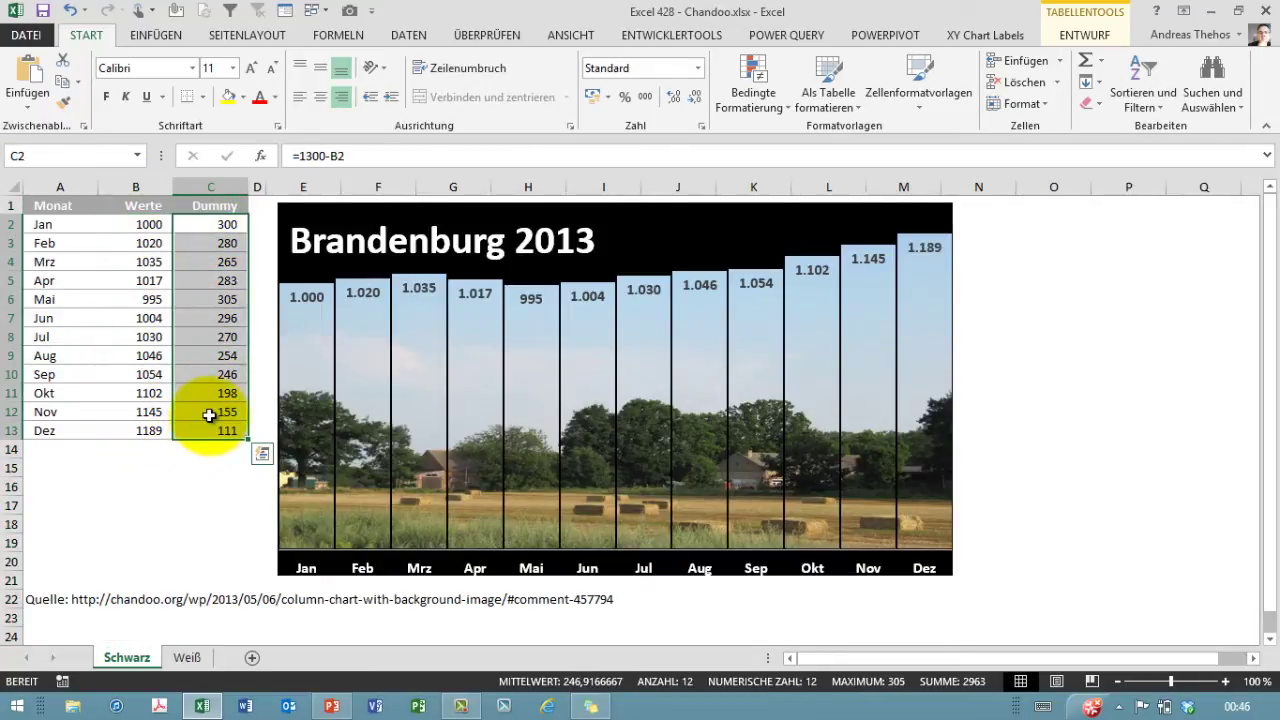
key(Delete)
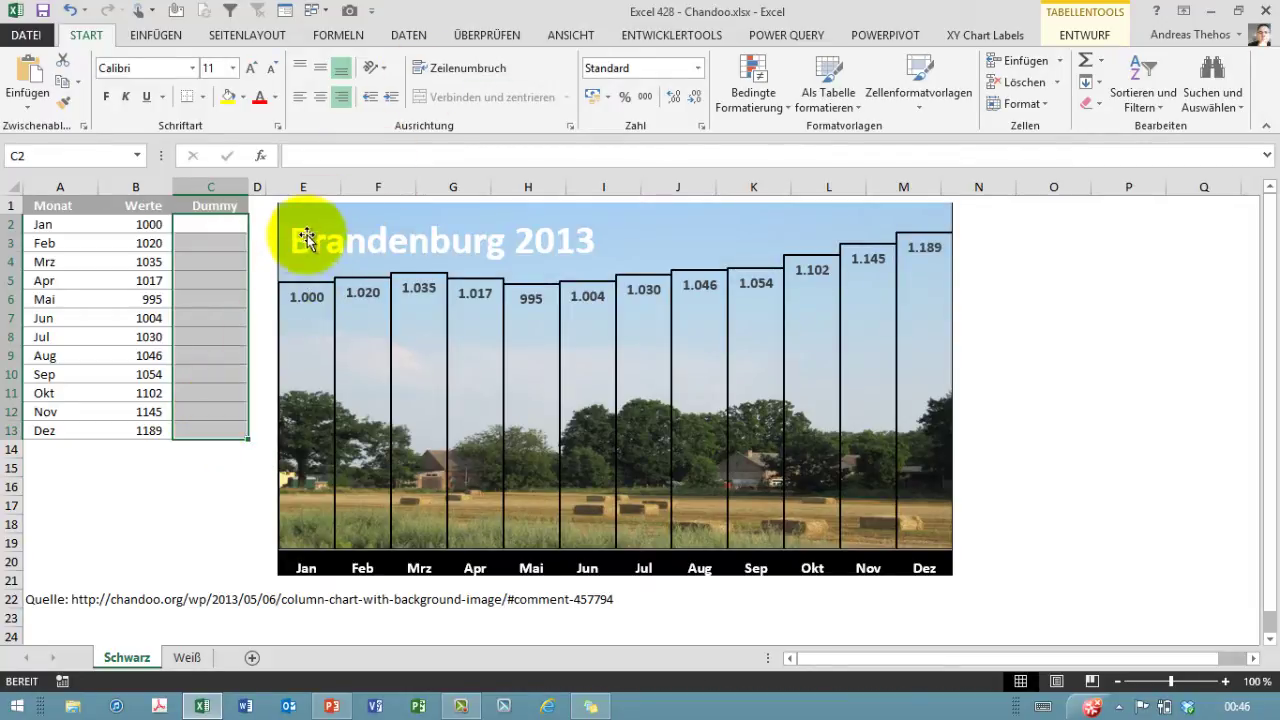
click(234, 231)
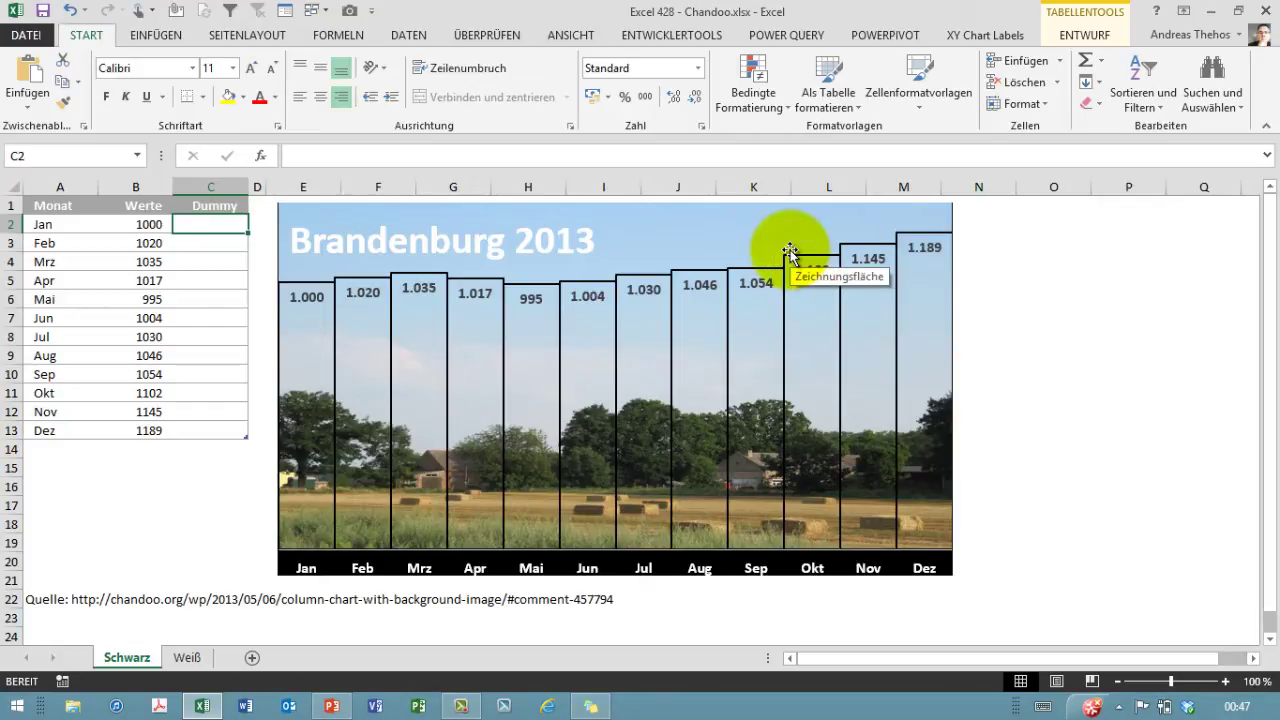
text(=1300-)
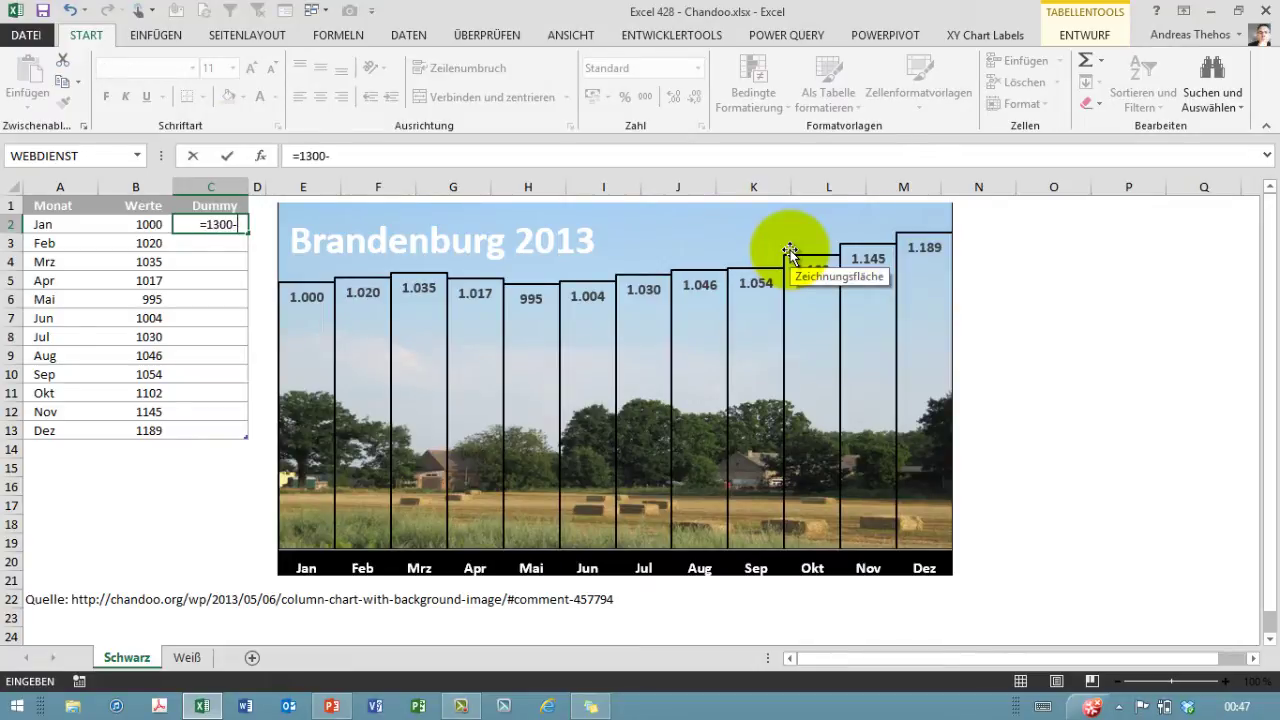
click(125, 224)
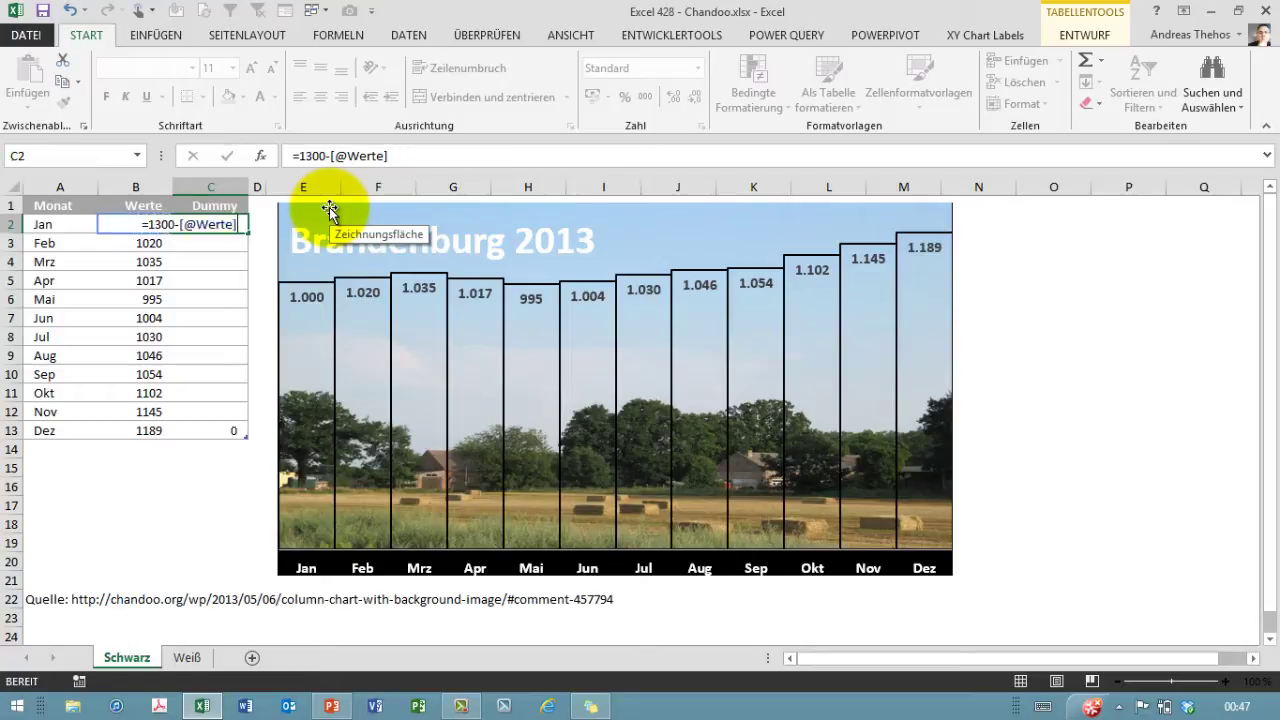
key(Return)
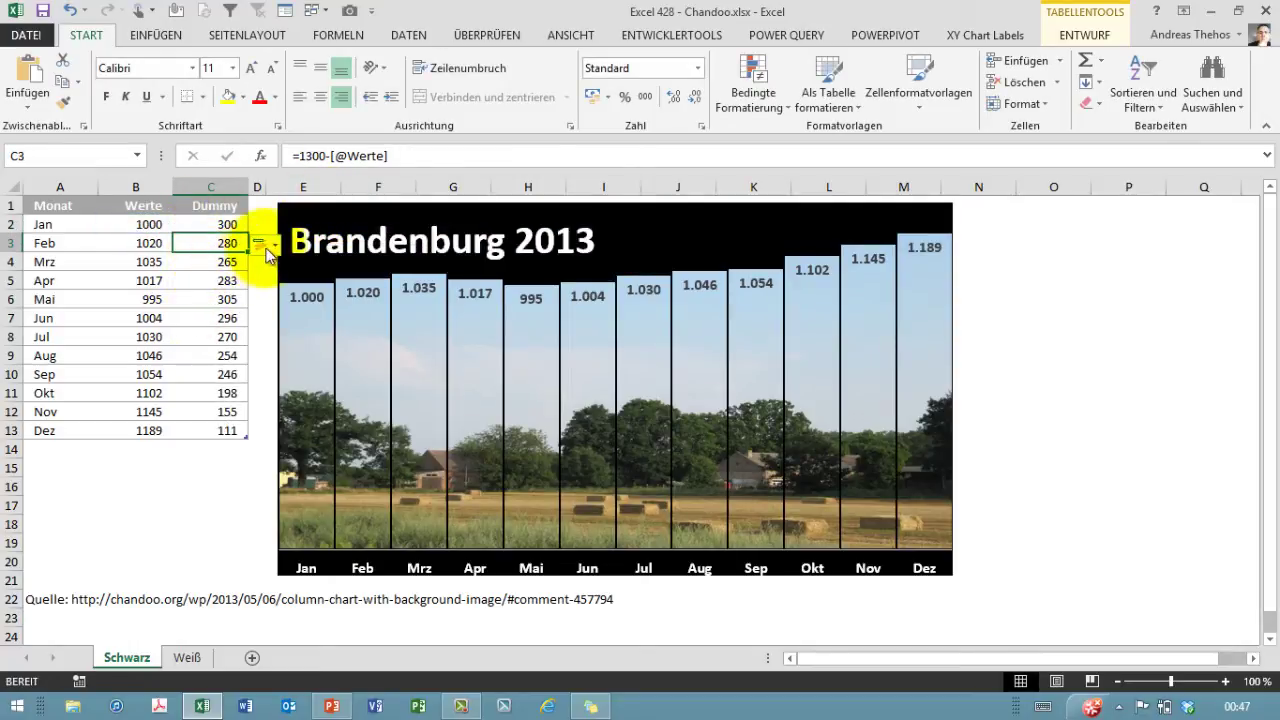
click(150, 222)
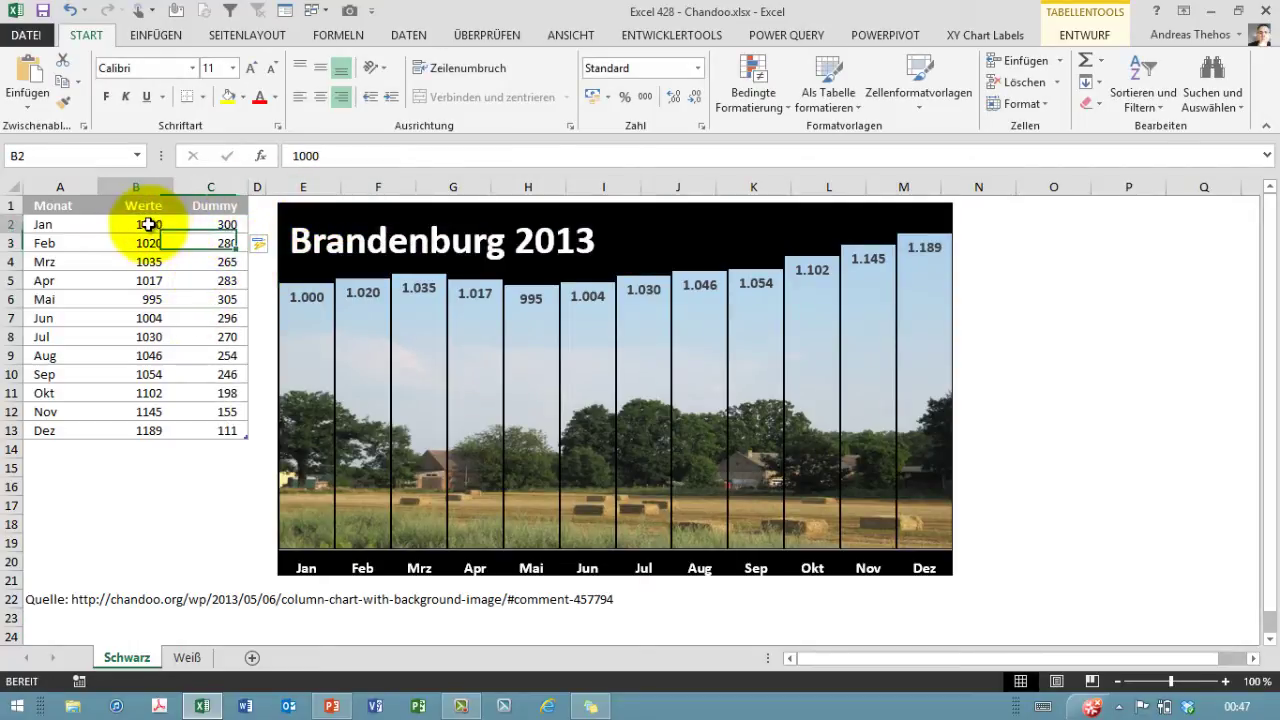
click(201, 222)
click(163, 258)
click(207, 257)
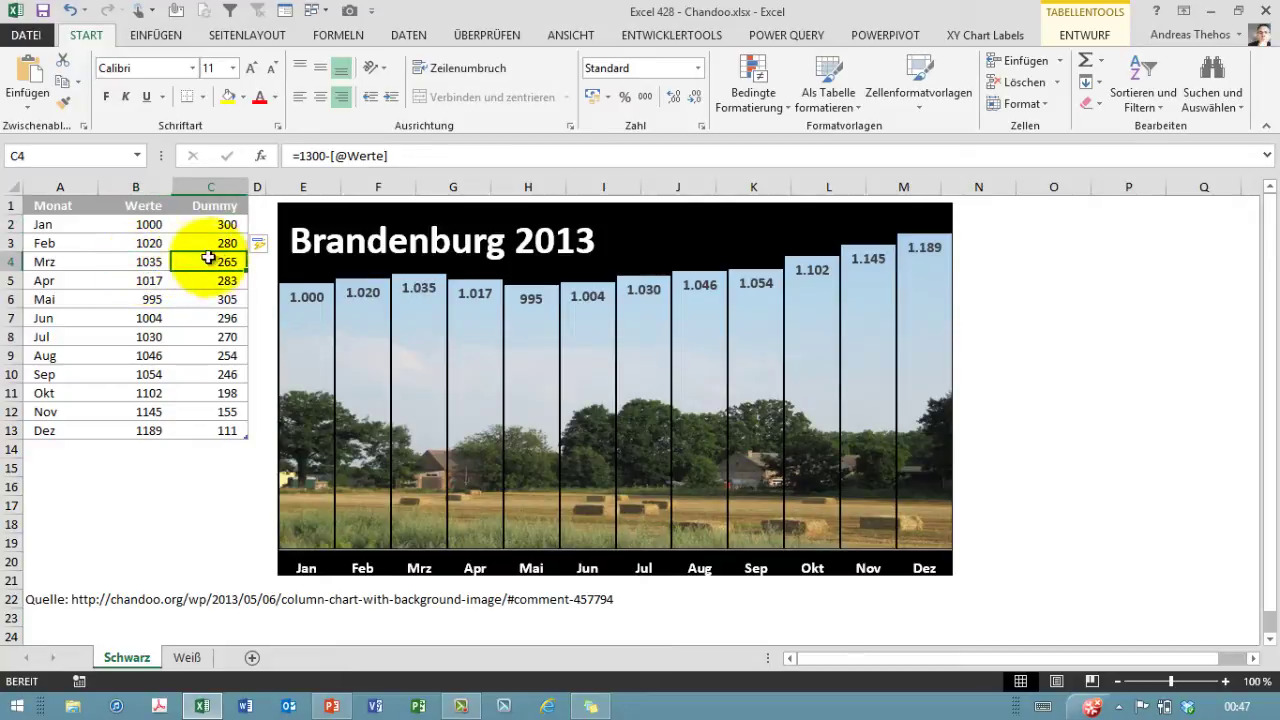
- Delete the old Brandenburg 2013 chart
click(937, 207)
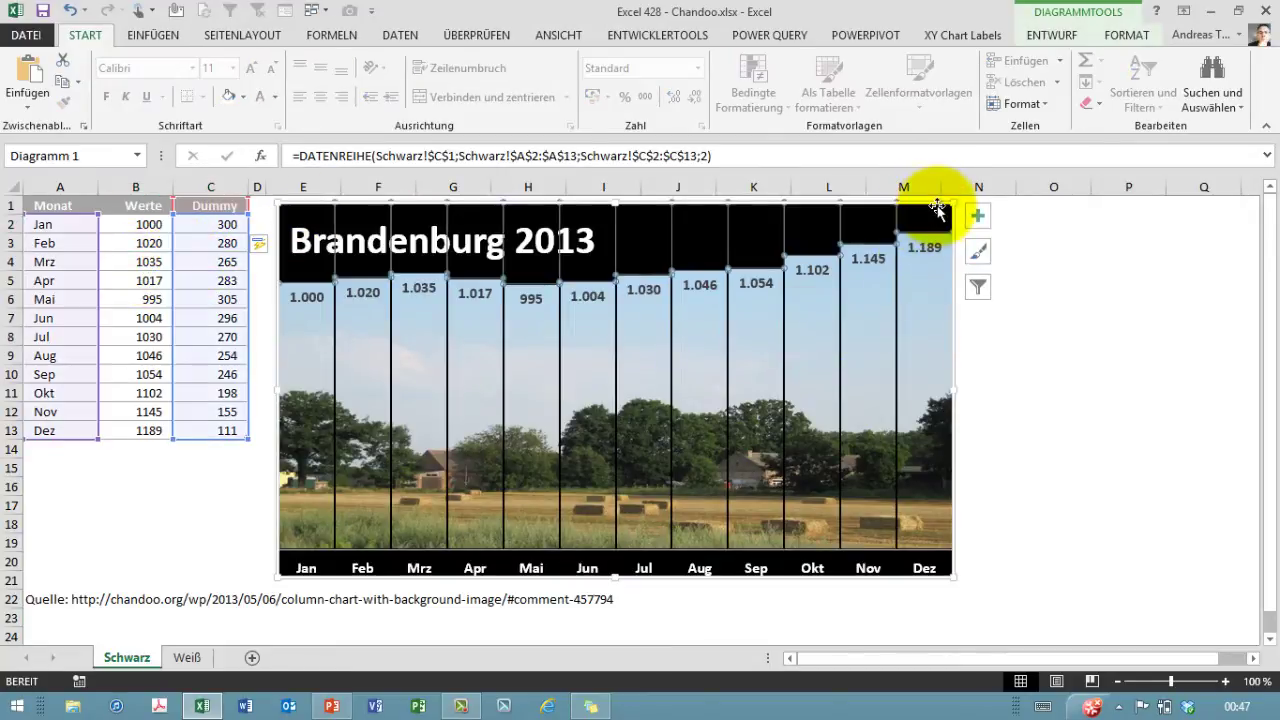
key(Delete)
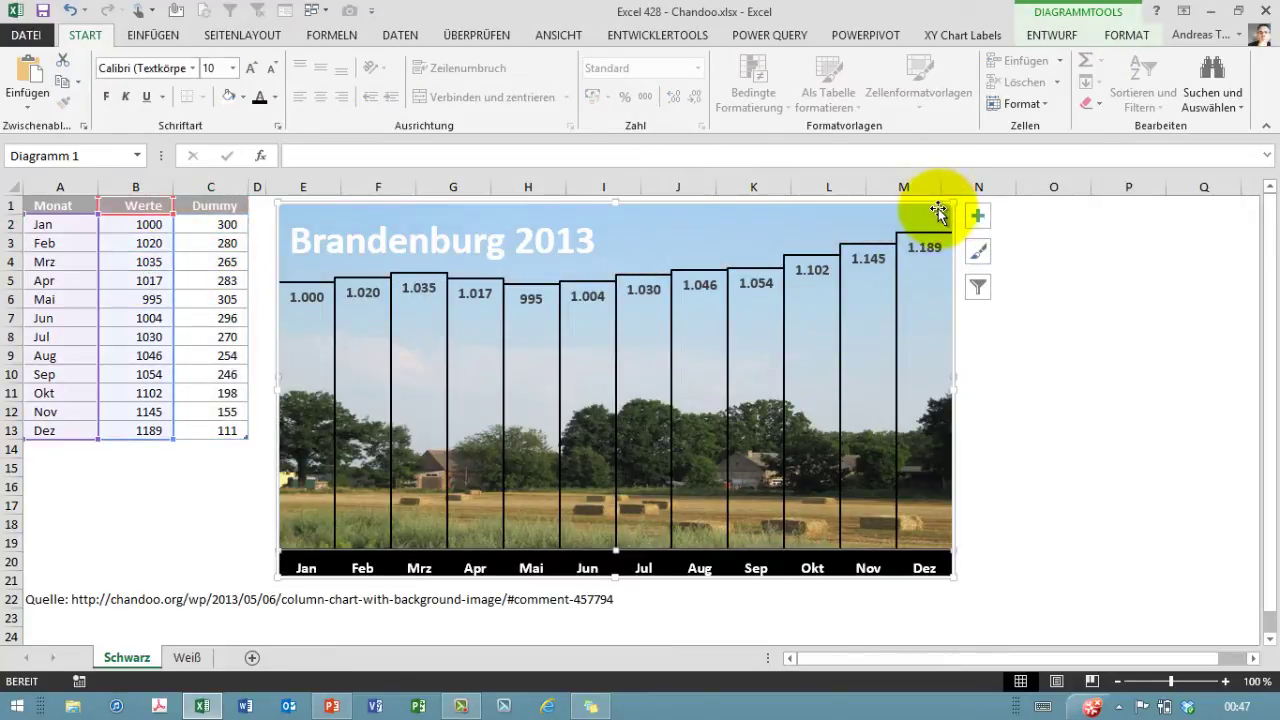
click(936, 200)
key(Delete)
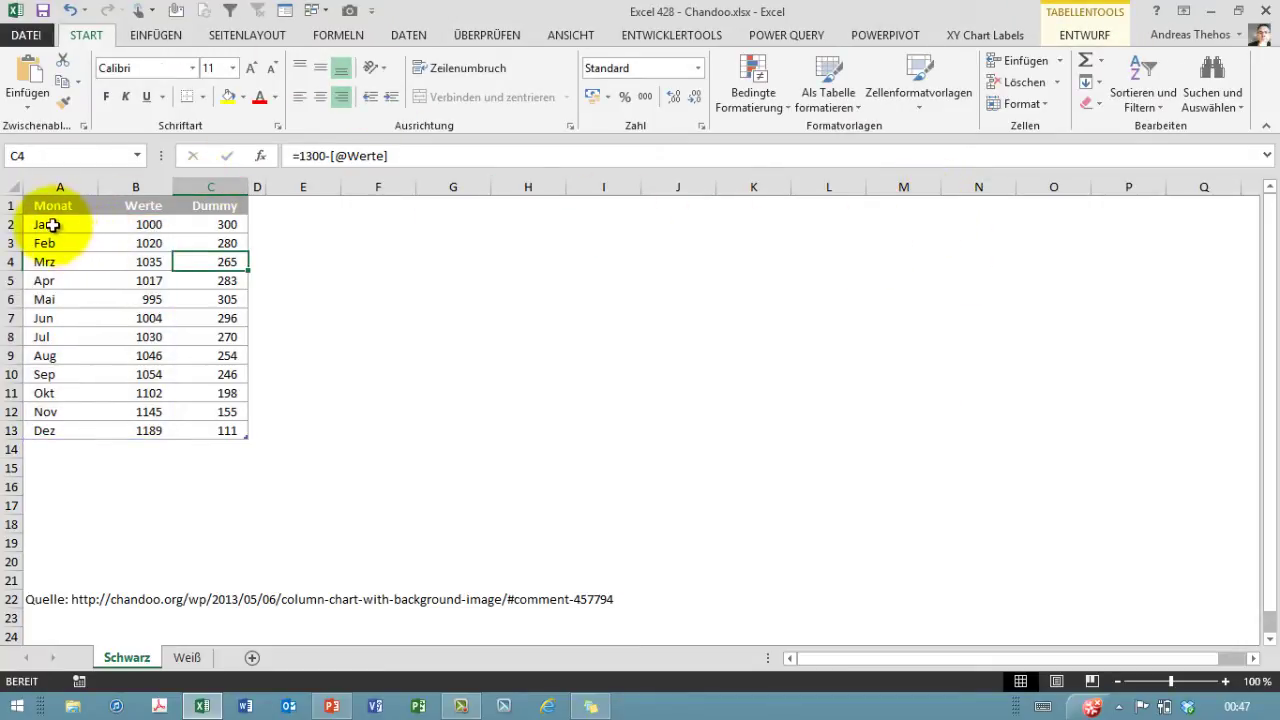
- Insert a Gestapelte Säulen chart from the table data A2:C13
drag(51, 218, 206, 430)
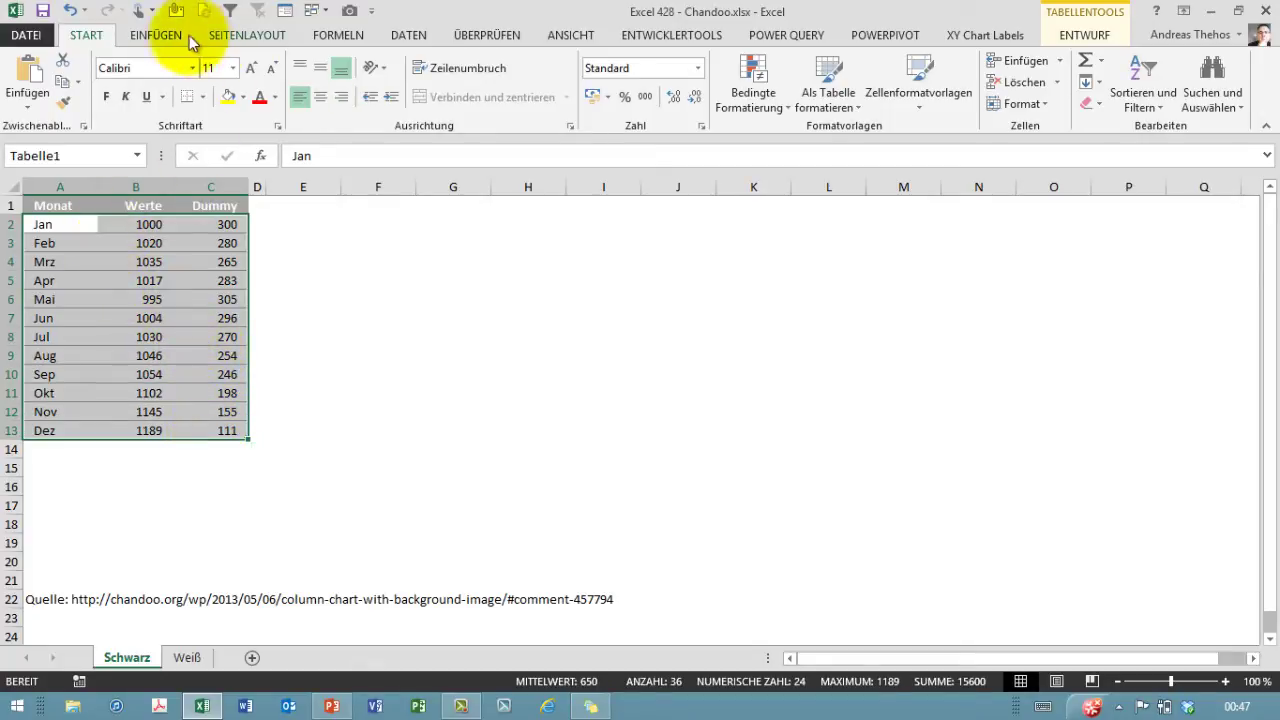
click(162, 40)
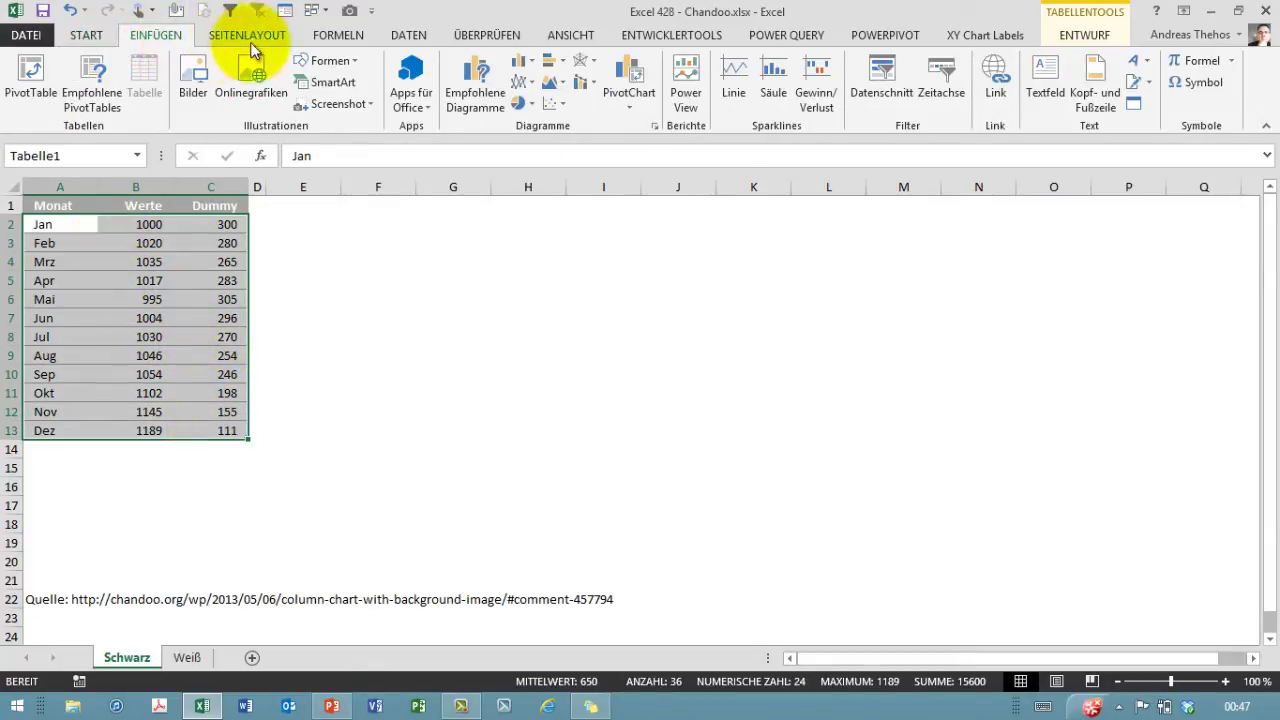
click(527, 63)
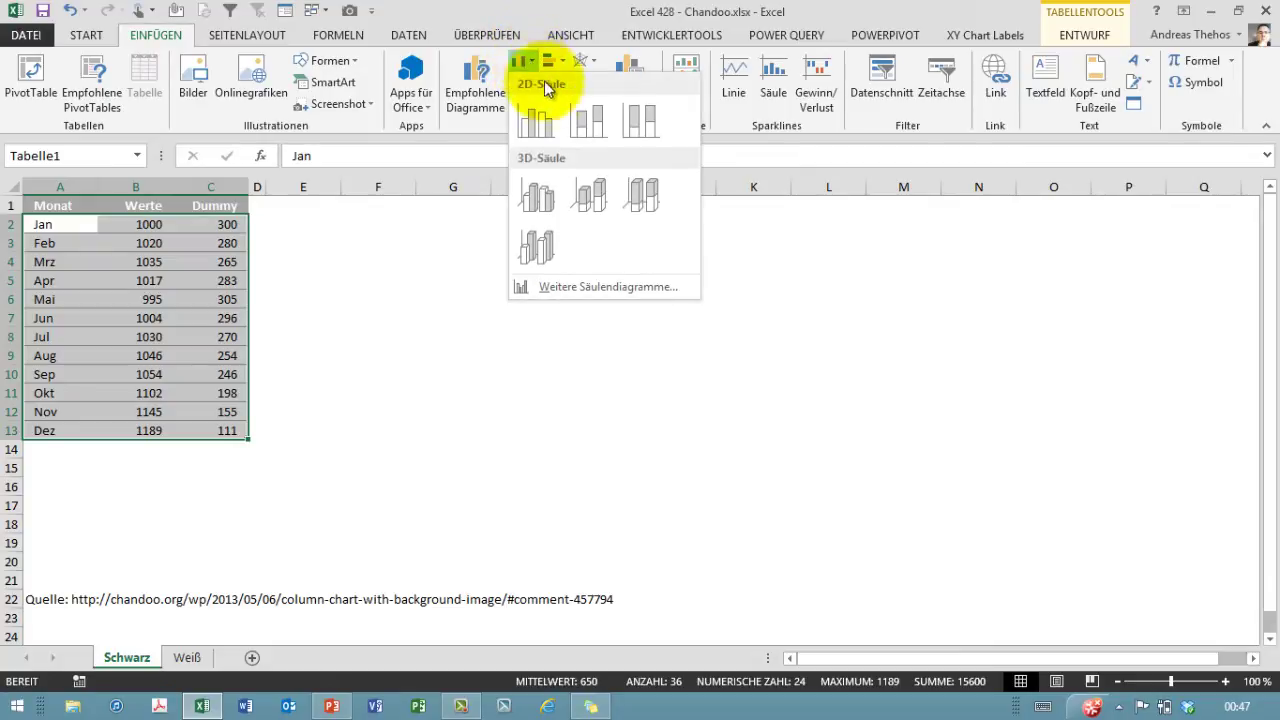
click(587, 122)
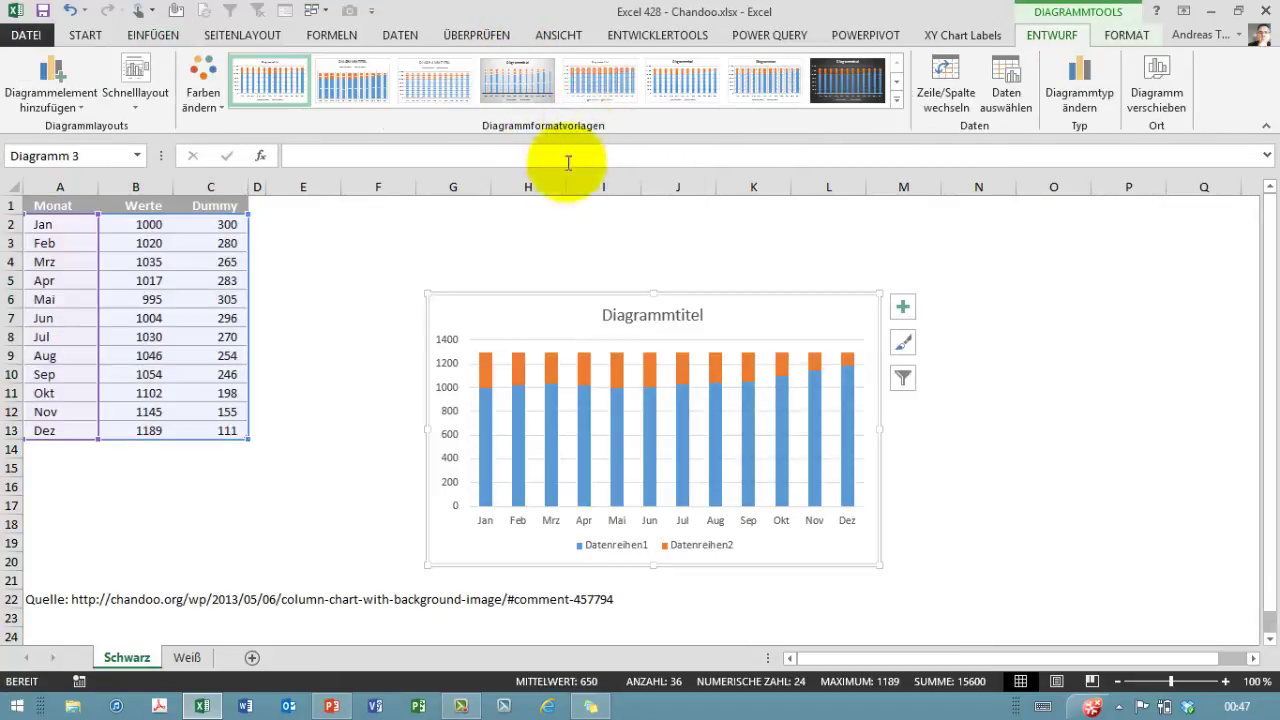
- Move the new stacked column chart up and left beside the table, leaving it selected
drag(482, 299, 364, 224)
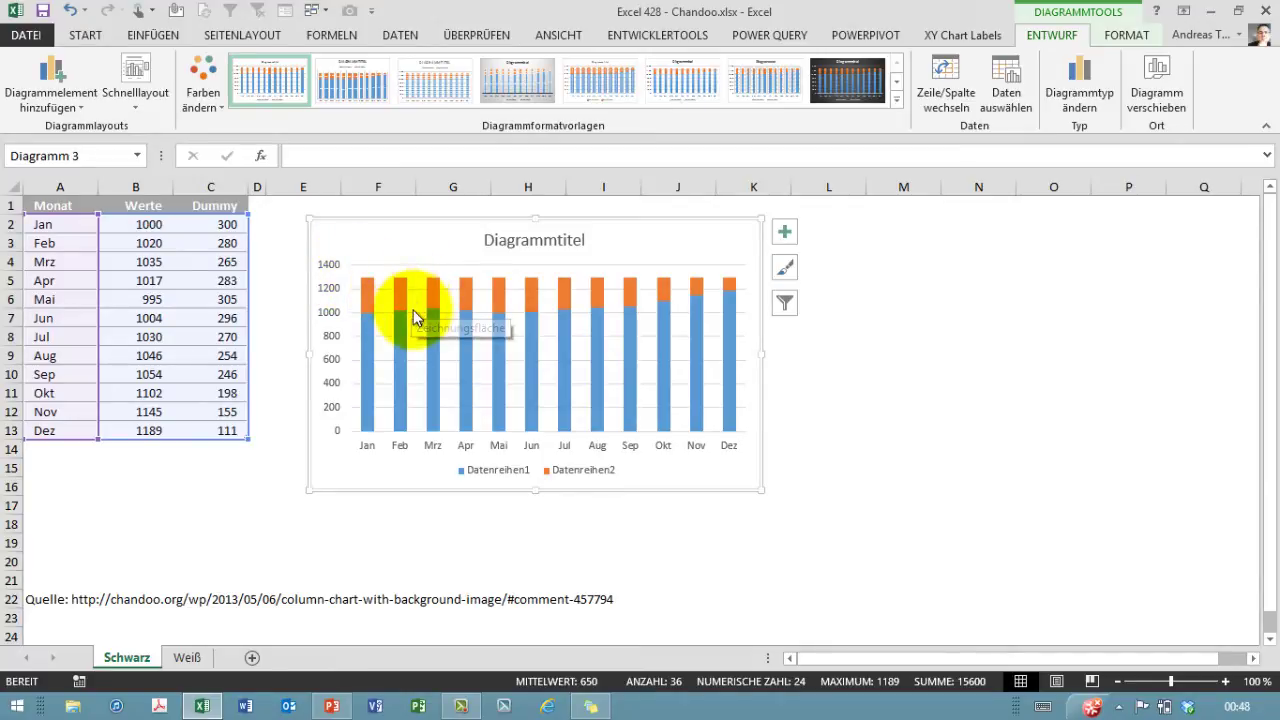
click(413, 312)
key(Escape)
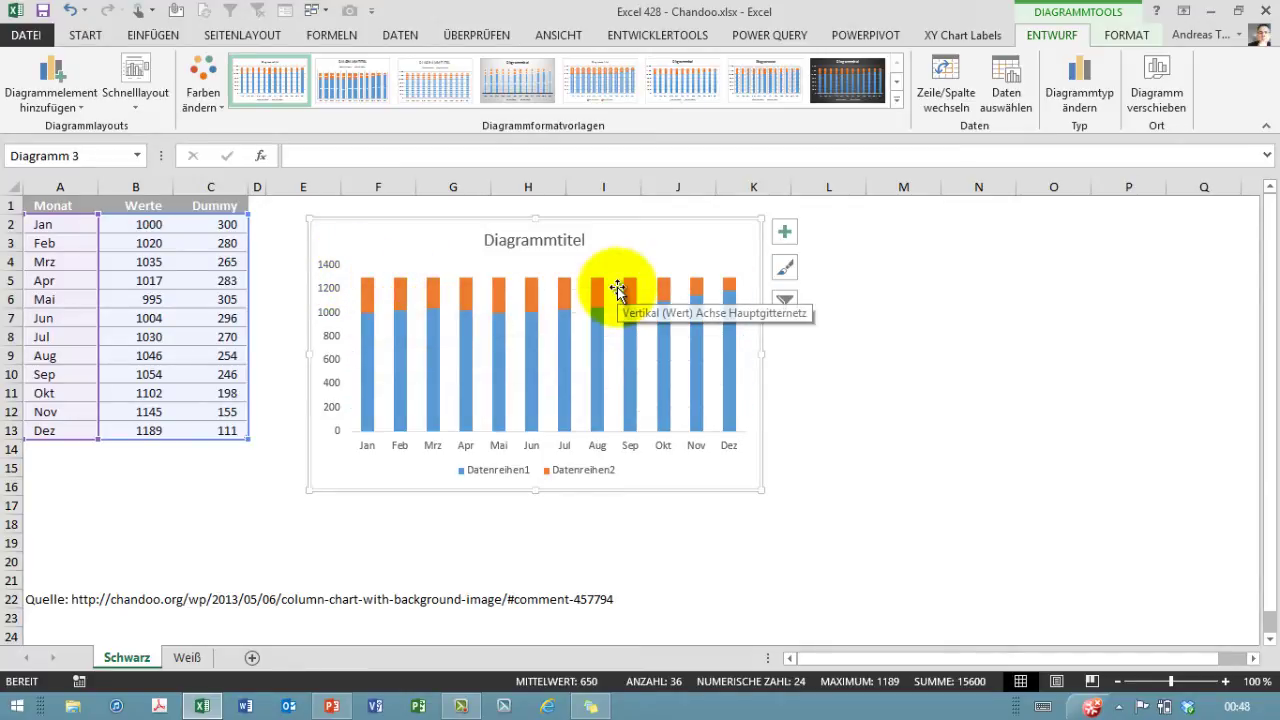
- Set IMG_6359.JPG as the plot area's picture fill via Füllung > Bild
right_click(450, 328)
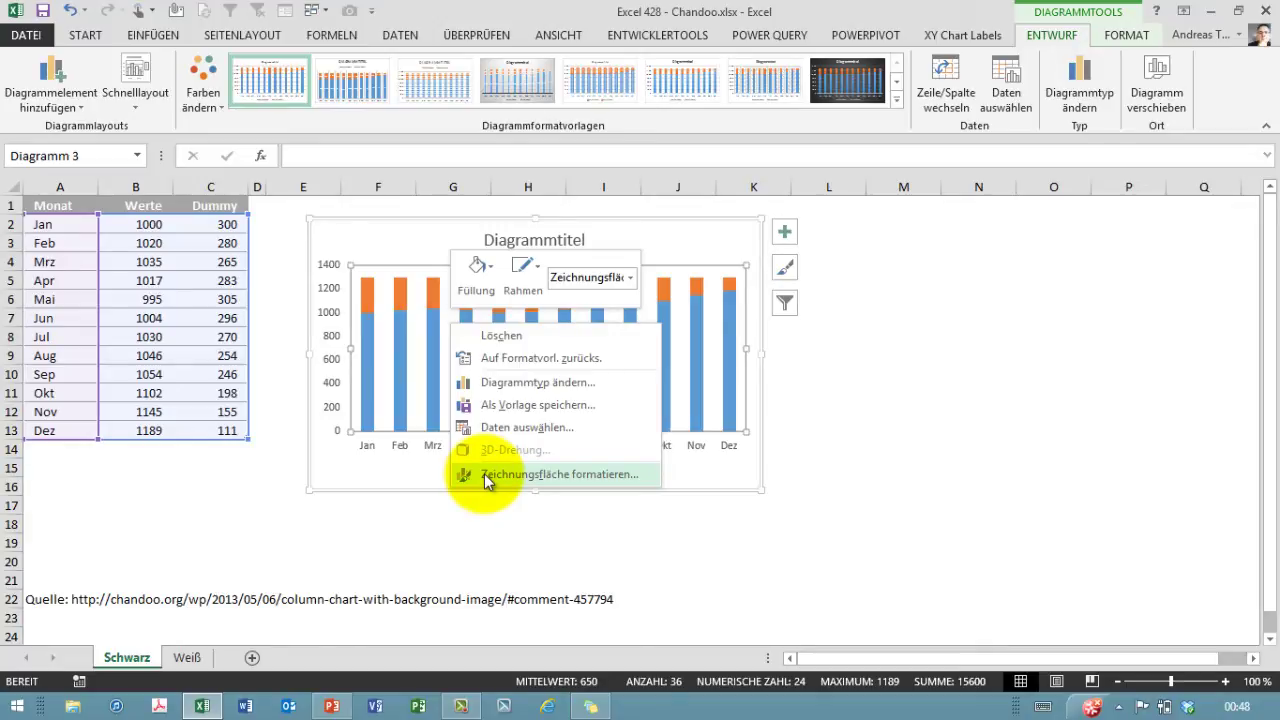
click(492, 279)
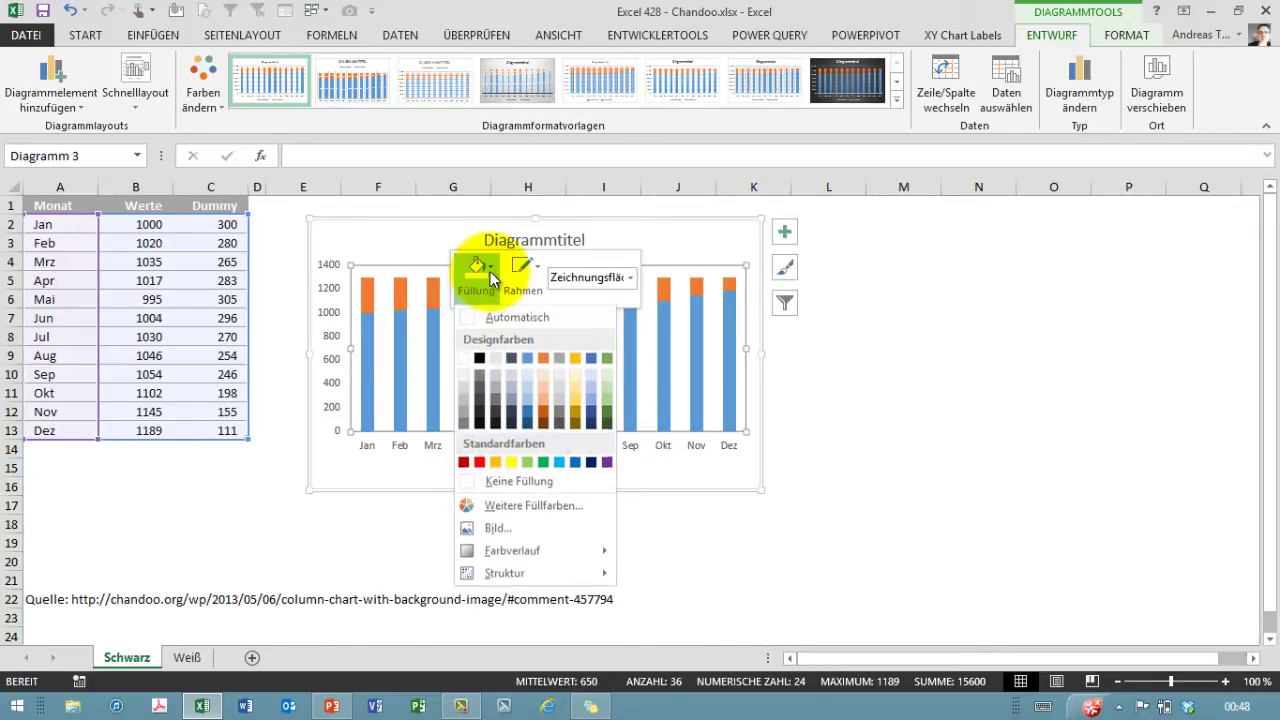
click(489, 525)
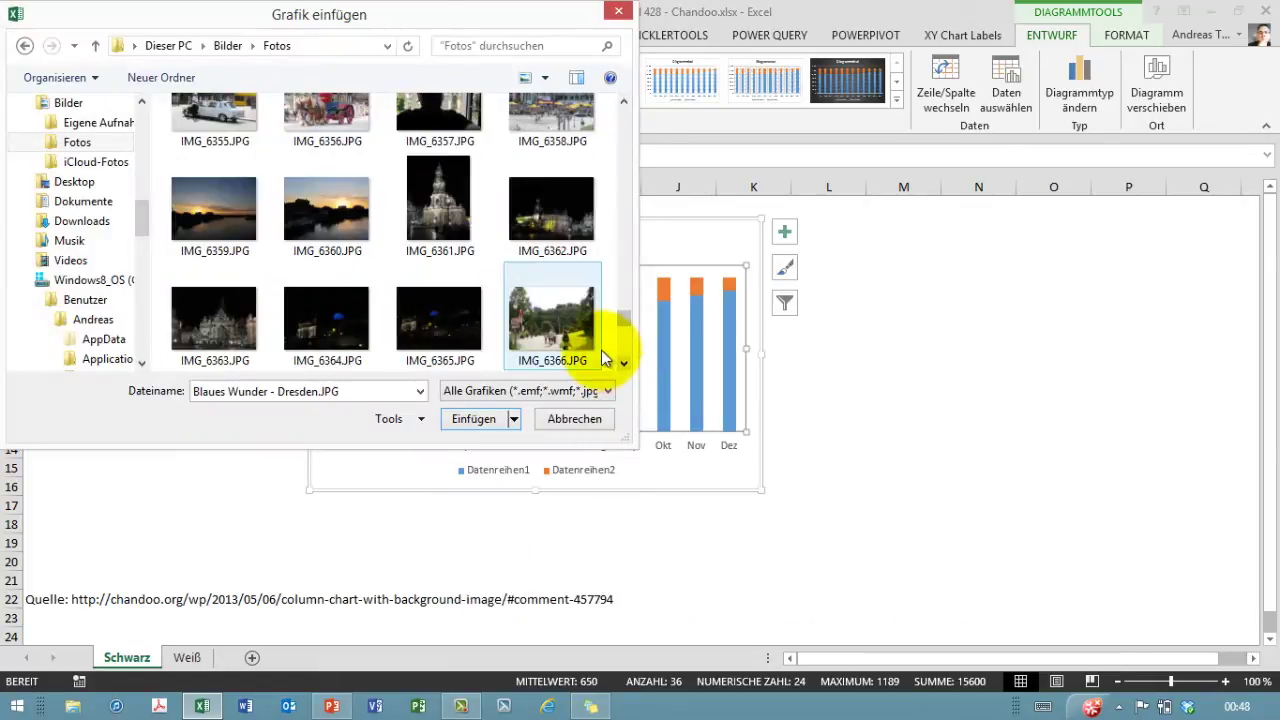
click(227, 209)
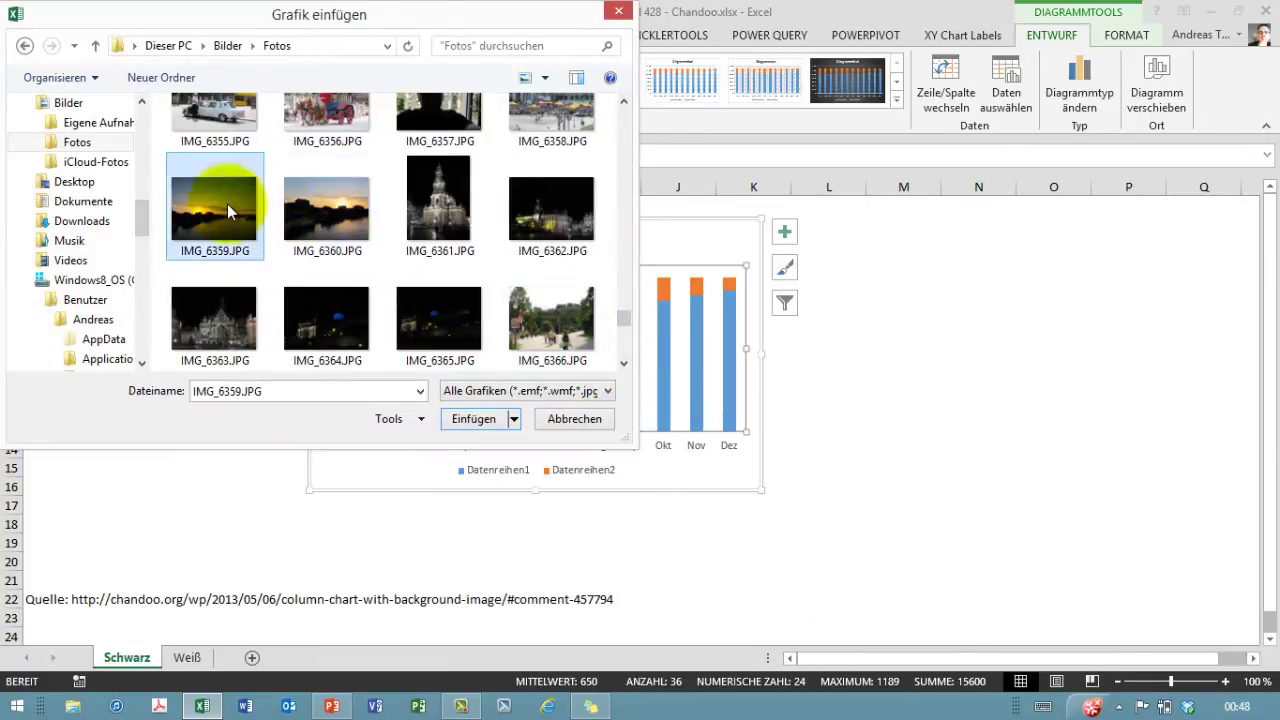
click(477, 427)
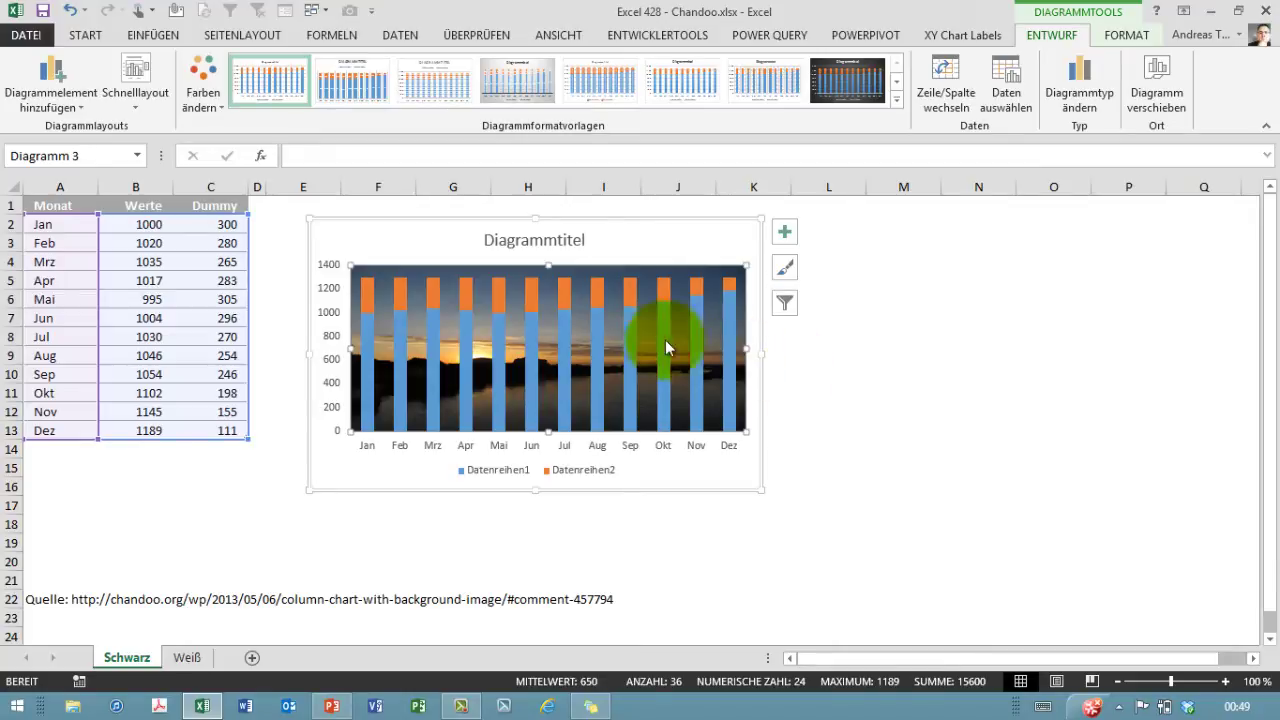
- Enlarge the chart toward the lower right and delete its Datenreihen legend
drag(308, 218, 258, 207)
mouse_move(762, 490)
mouse_down()
mouse_move(836, 548)
mouse_move(866, 645)
mouse_up()
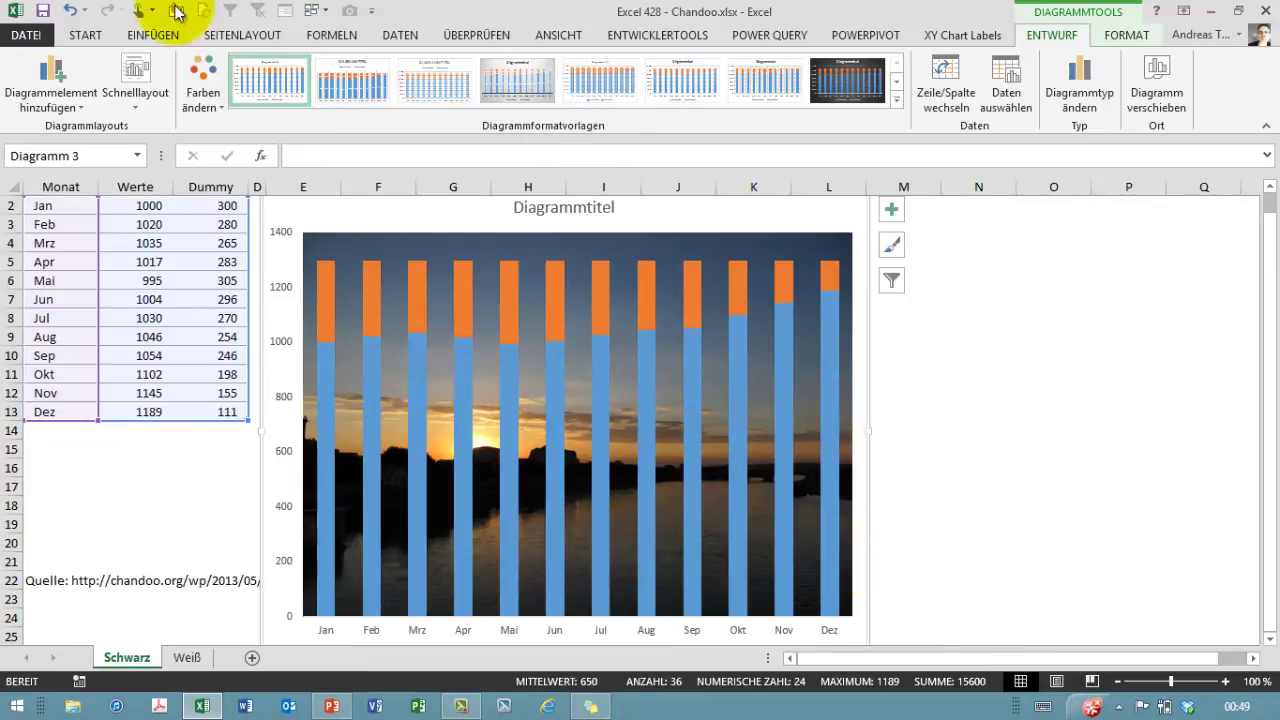
click(70, 10)
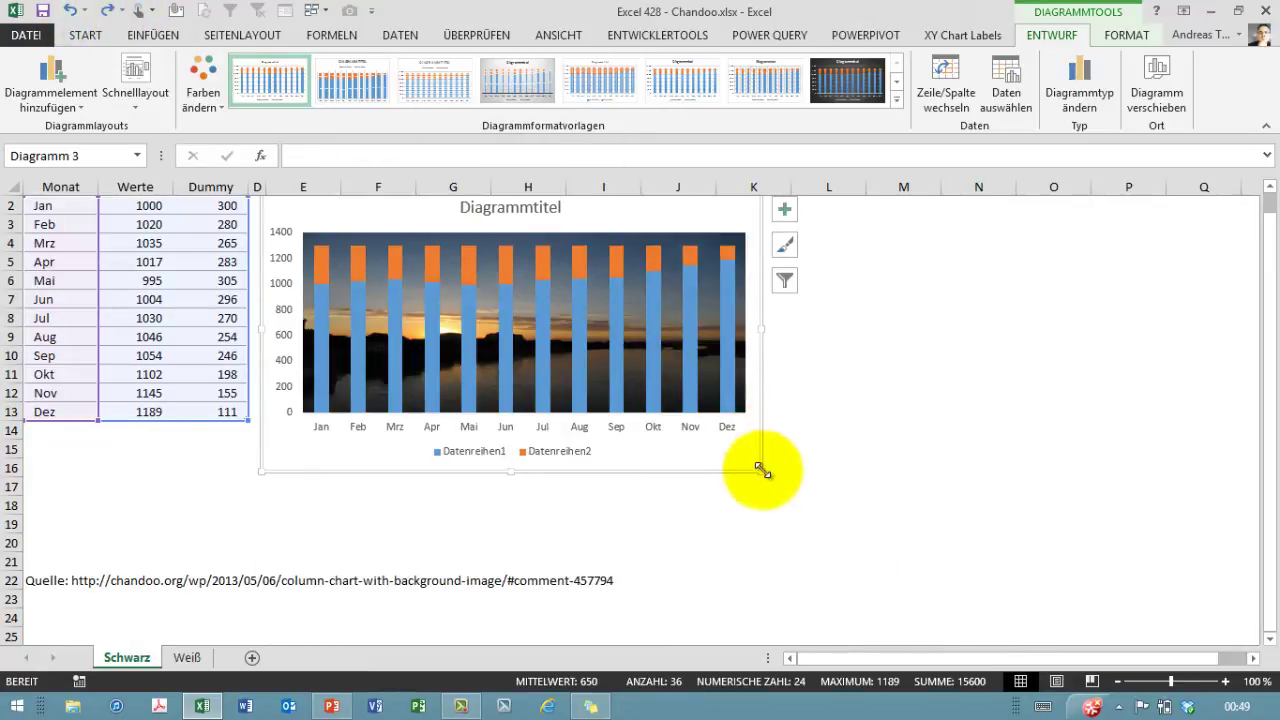
drag(762, 470, 851, 555)
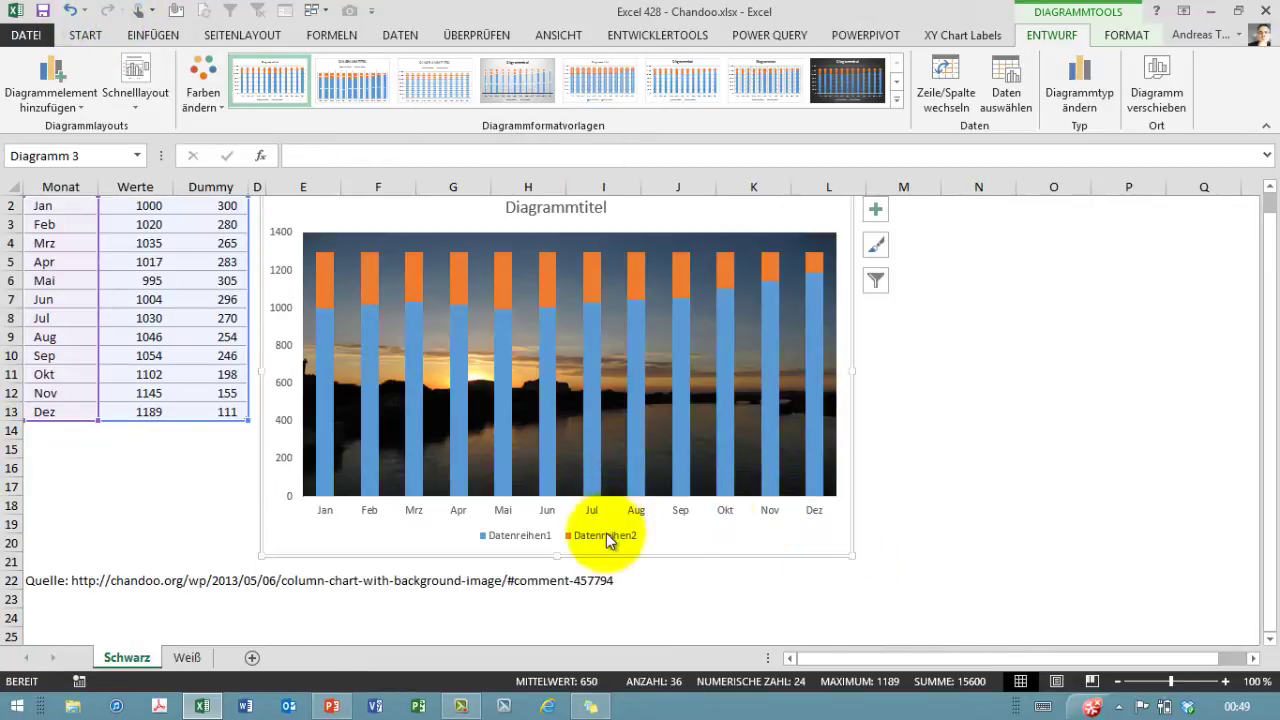
click(612, 539)
key(Delete)
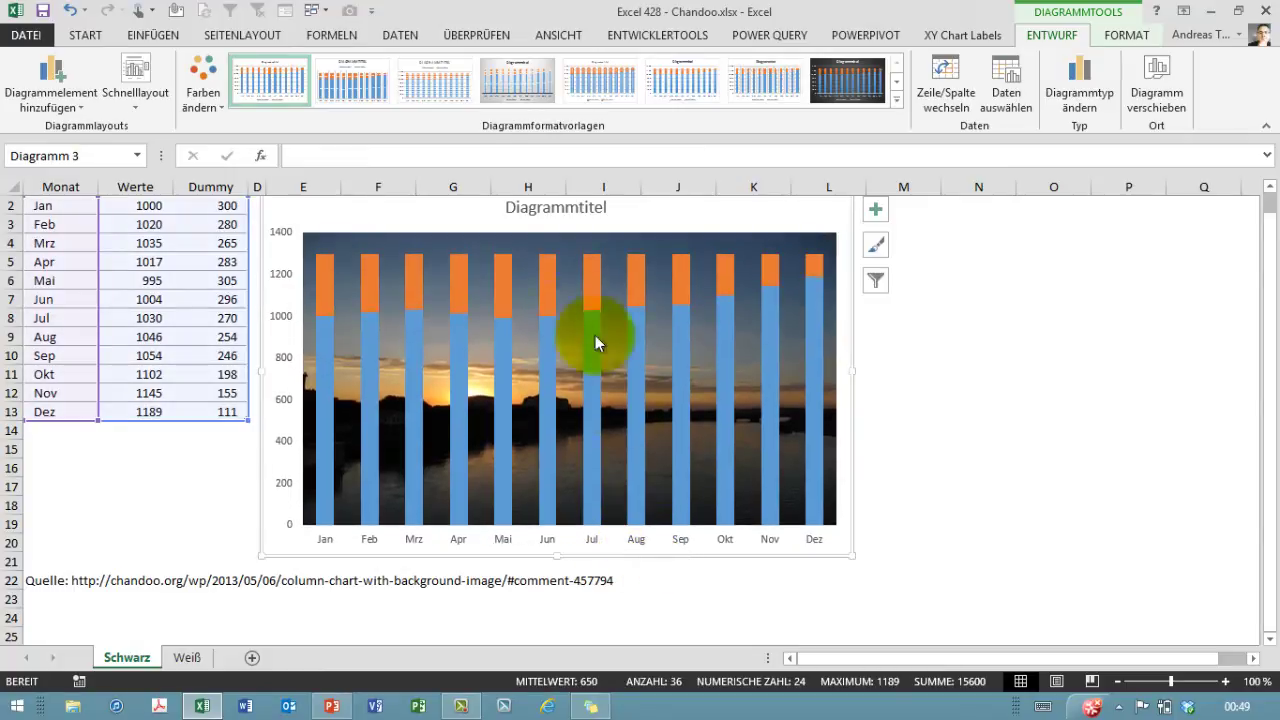
- Give the Dummy series (Datenreihen2) a black fill and a black outline
click(376, 291)
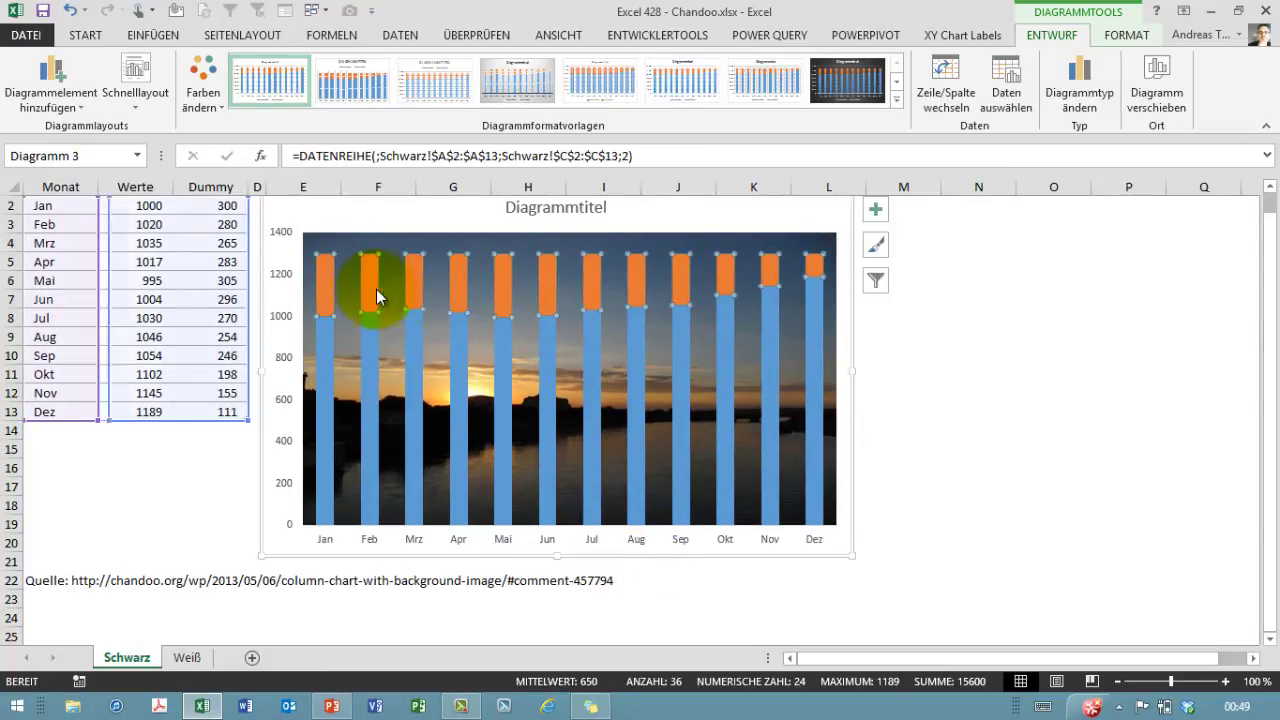
mouse_move(373, 298)
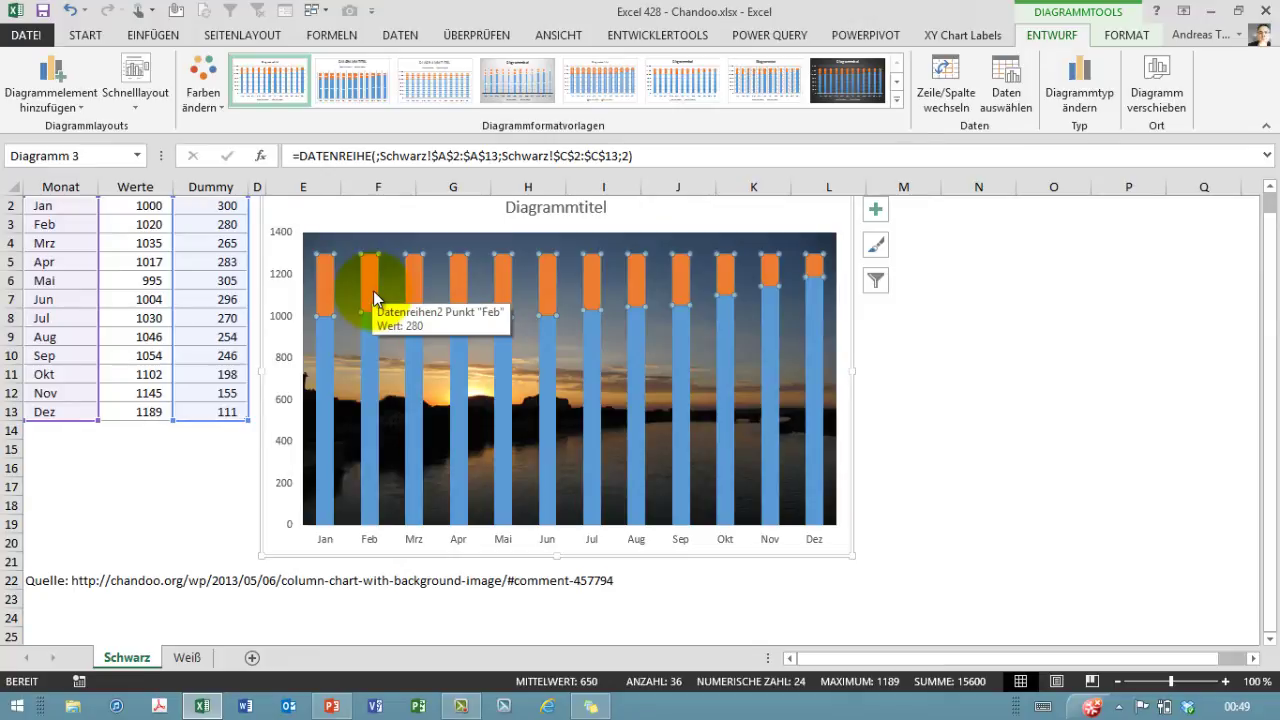
right_click(373, 297)
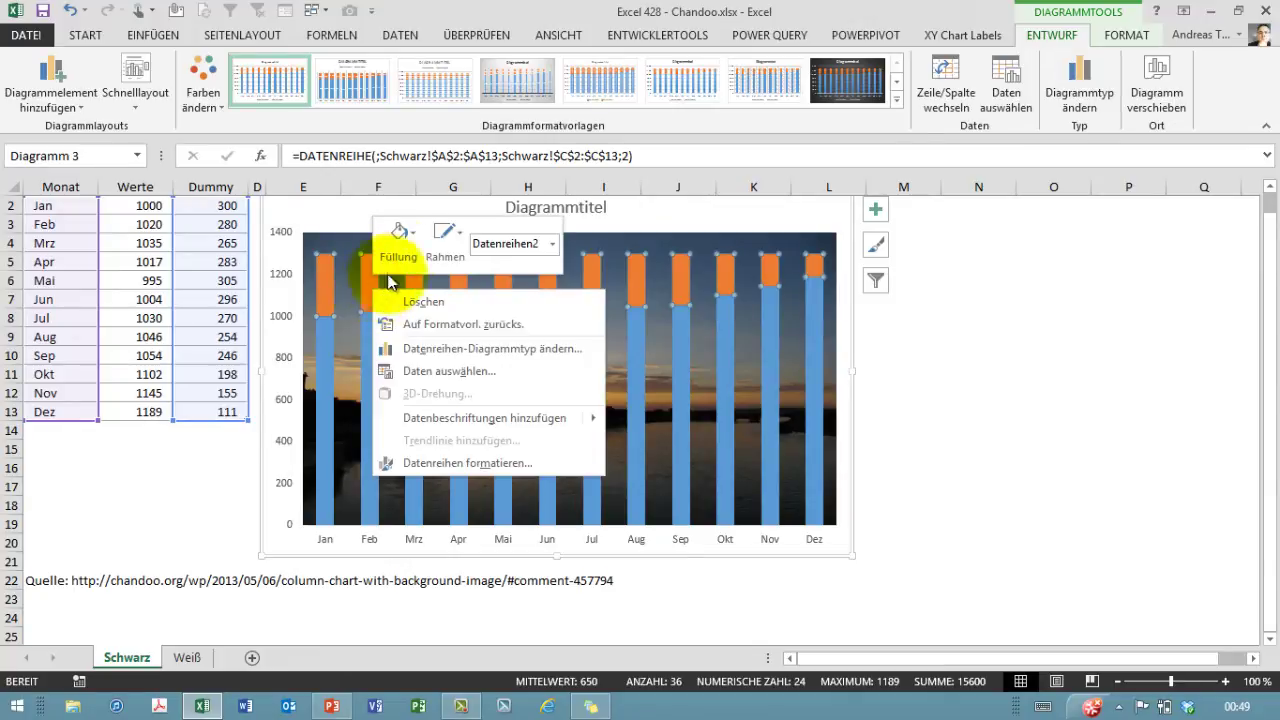
click(405, 240)
click(401, 324)
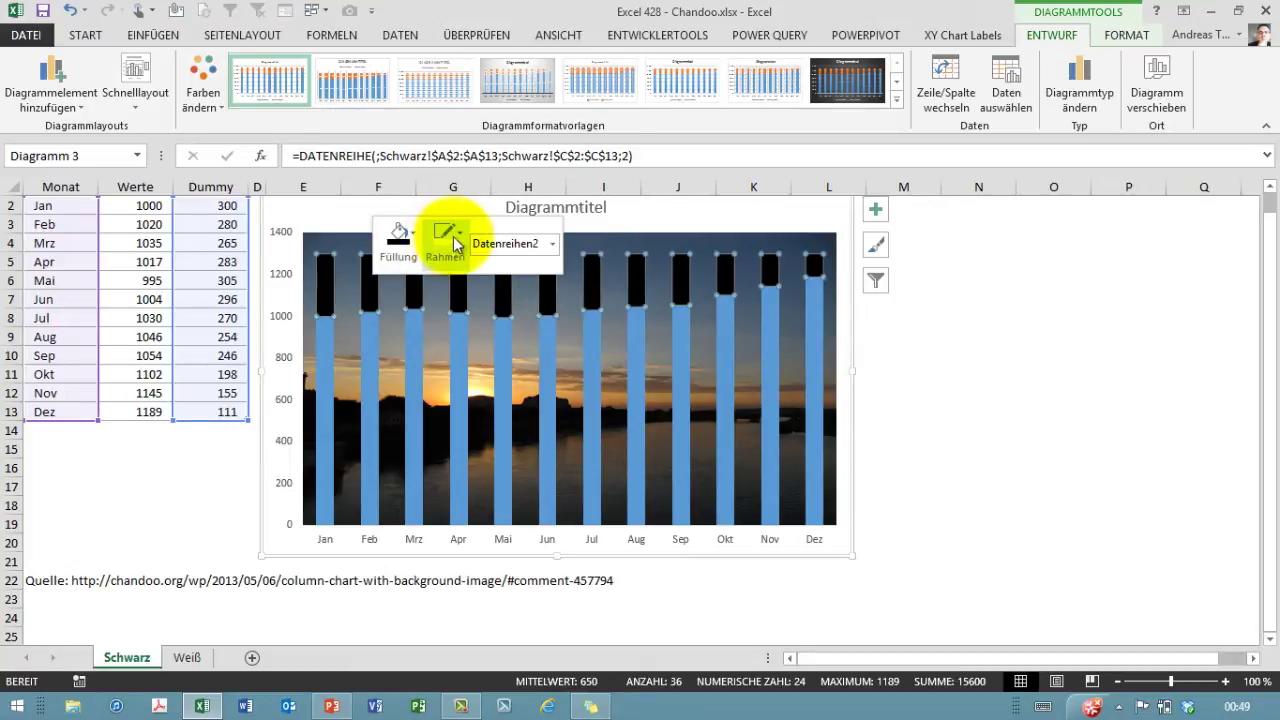
click(447, 242)
click(447, 330)
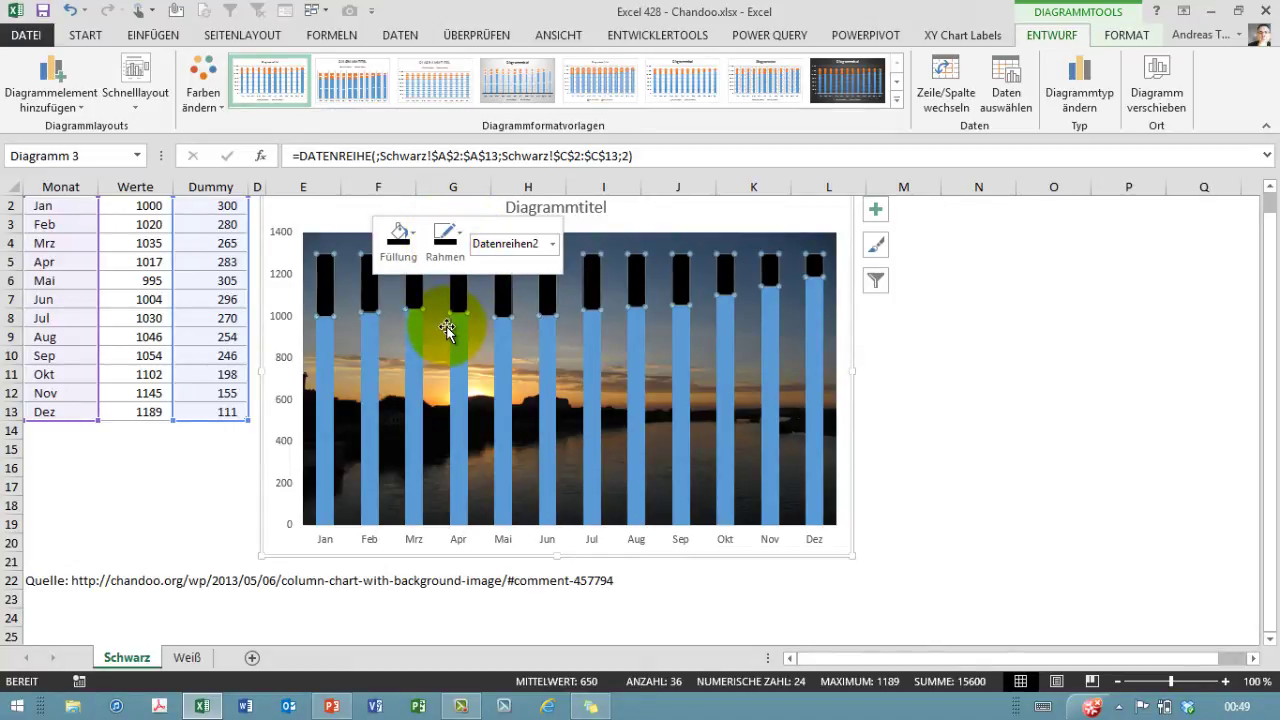
click(373, 331)
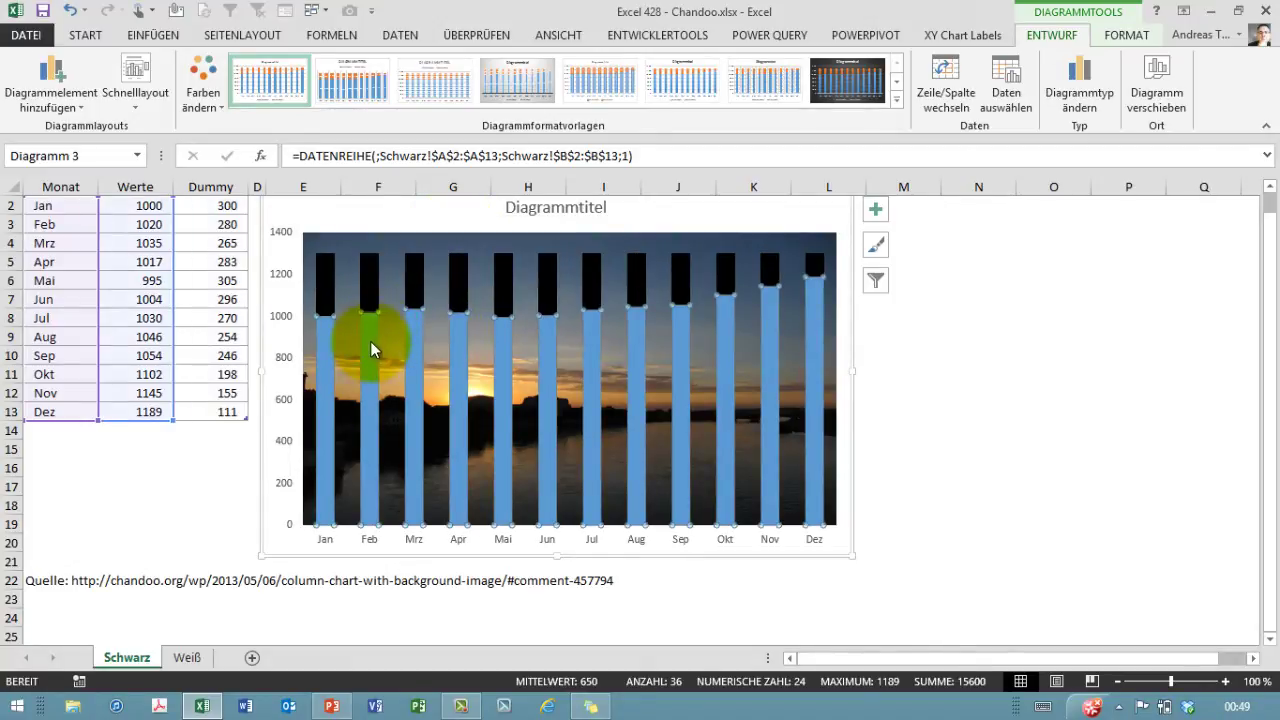
- Outline the Werte columns in black and set their fill to Keine Füllung
right_click(377, 328)
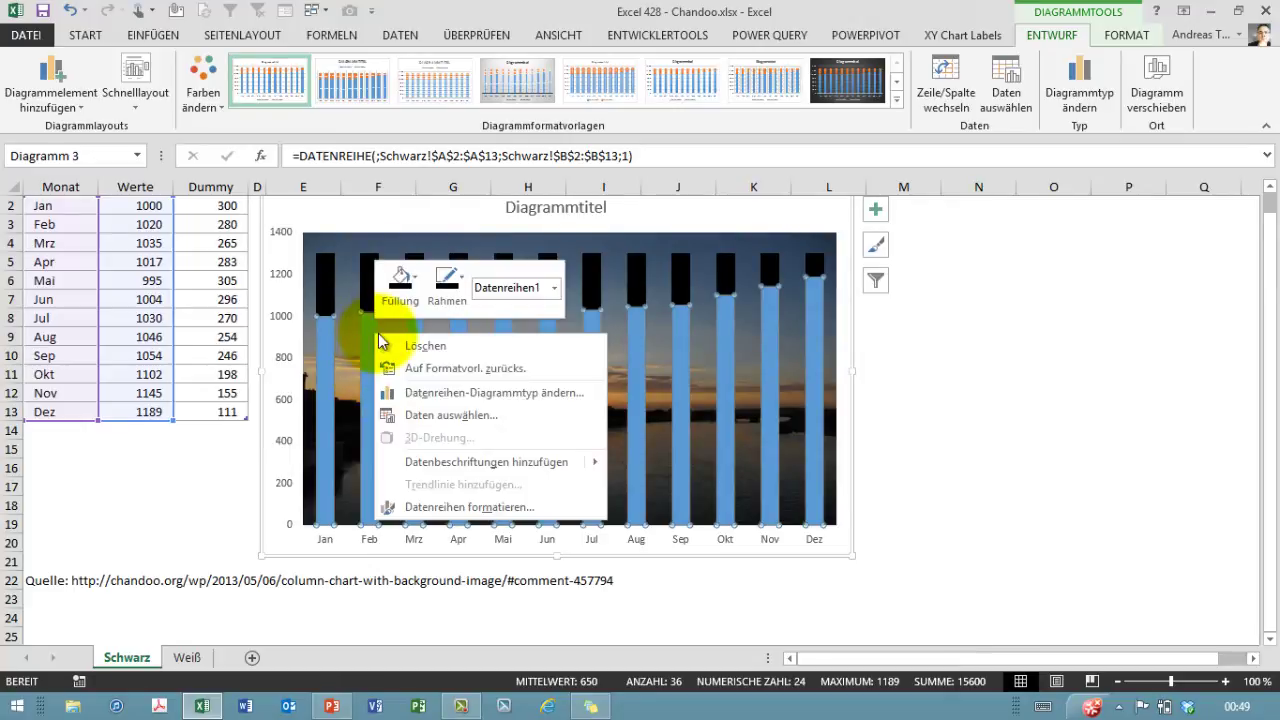
click(444, 313)
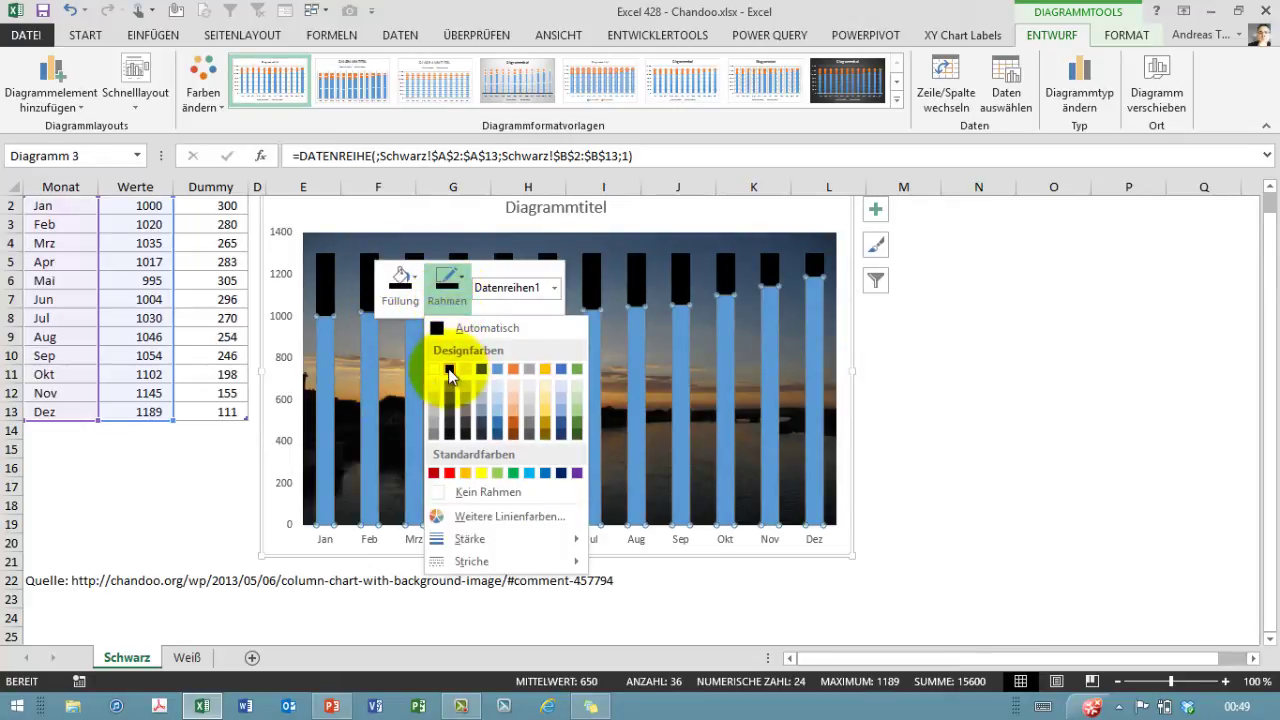
click(446, 371)
right_click(372, 349)
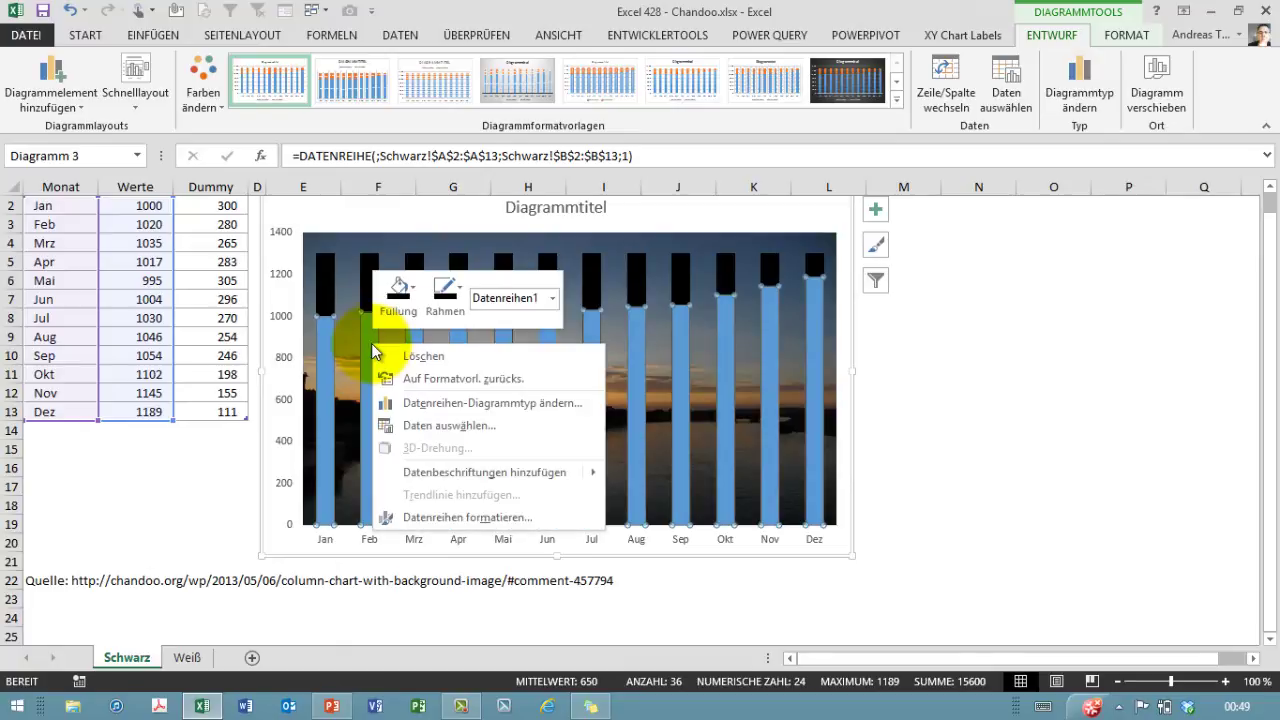
click(399, 290)
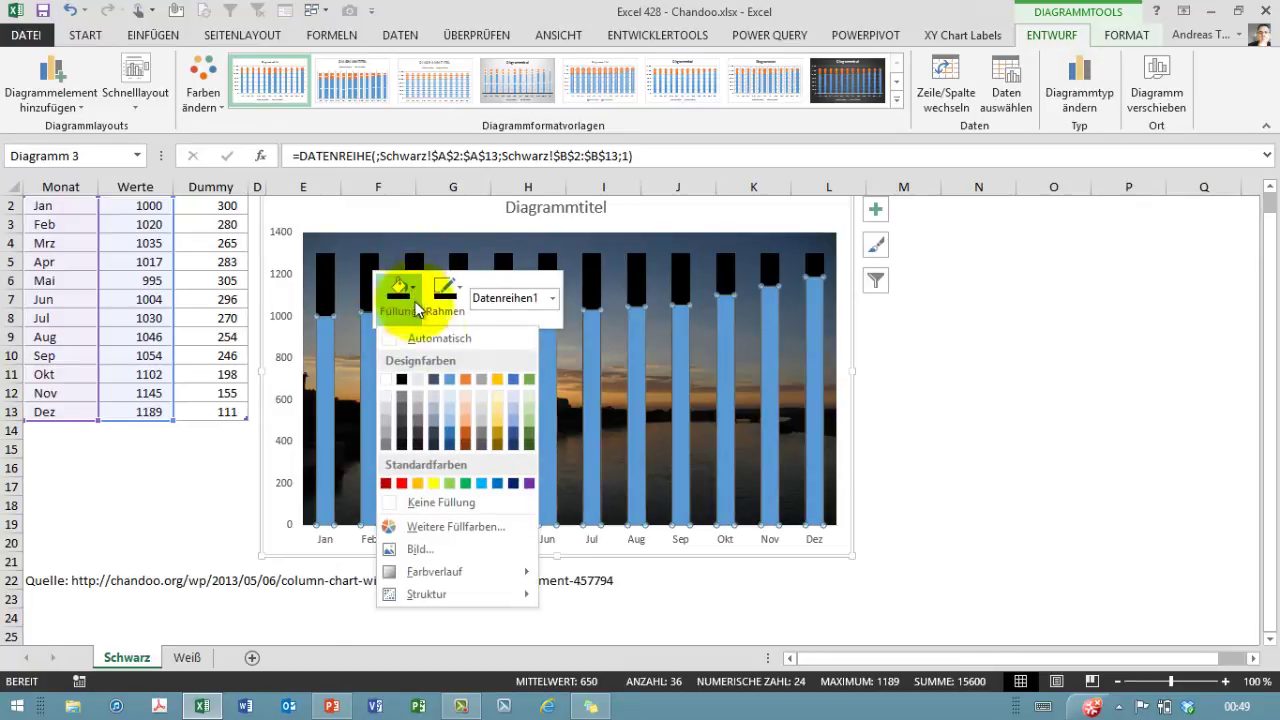
click(429, 503)
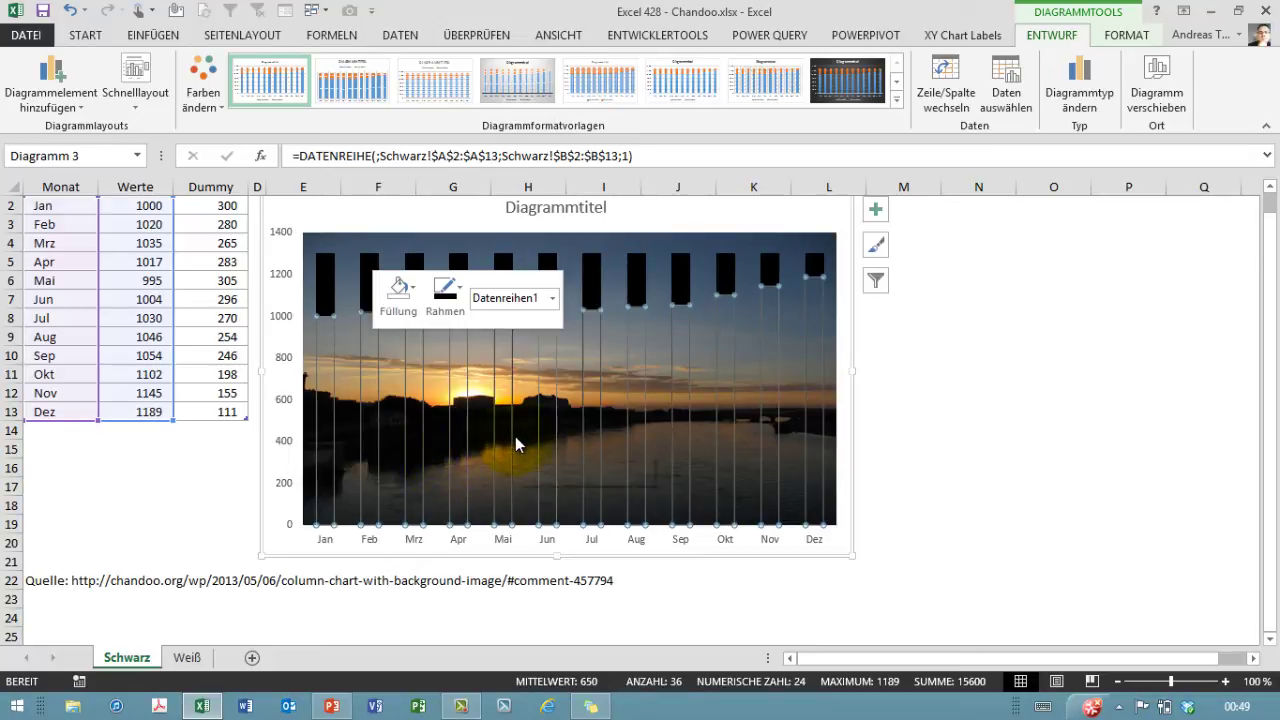
mouse_move(515, 436)
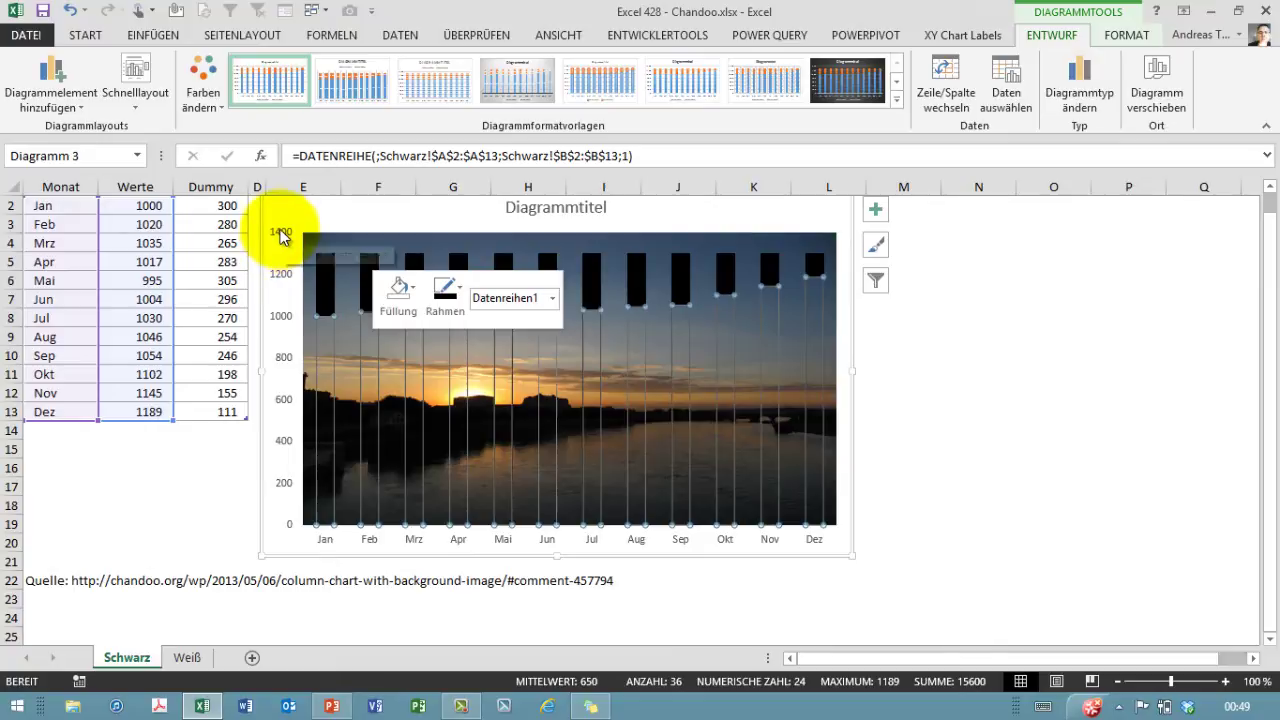
- In Achse formatieren, set the vertical axis Maximum to 1300
right_click(281, 234)
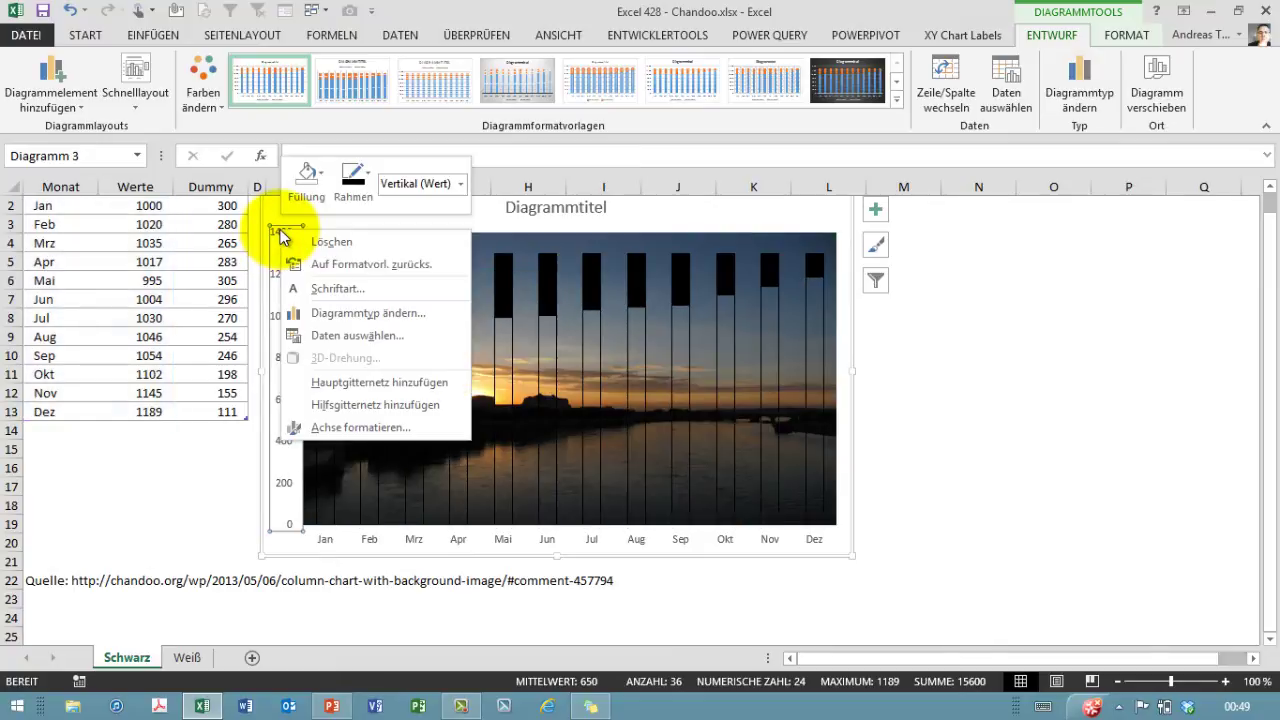
click(337, 427)
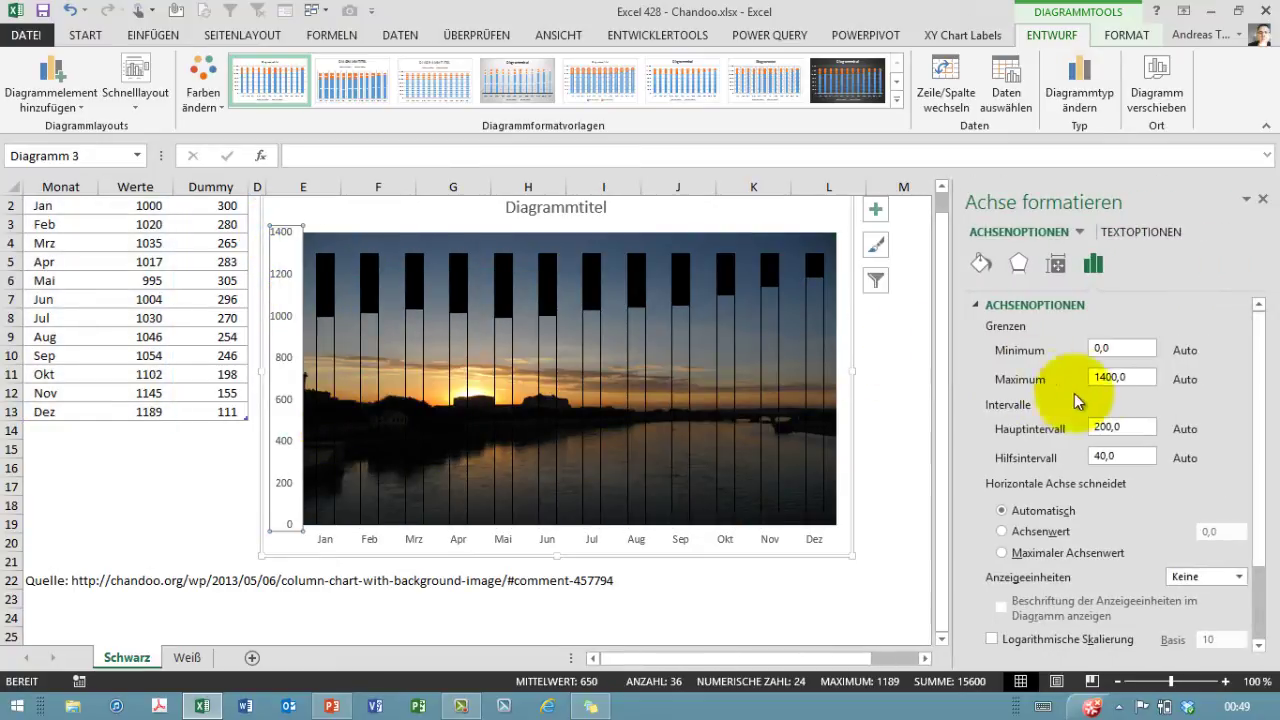
double_click(1122, 376)
text(1)
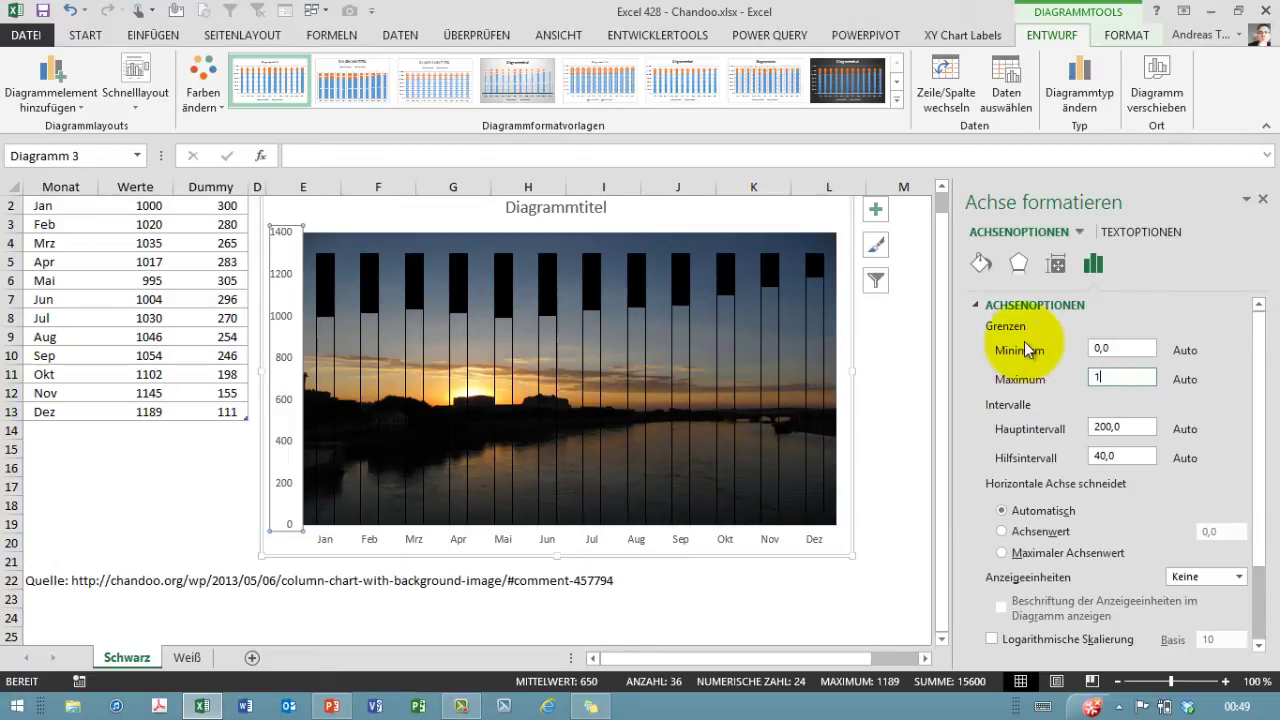
text(300)
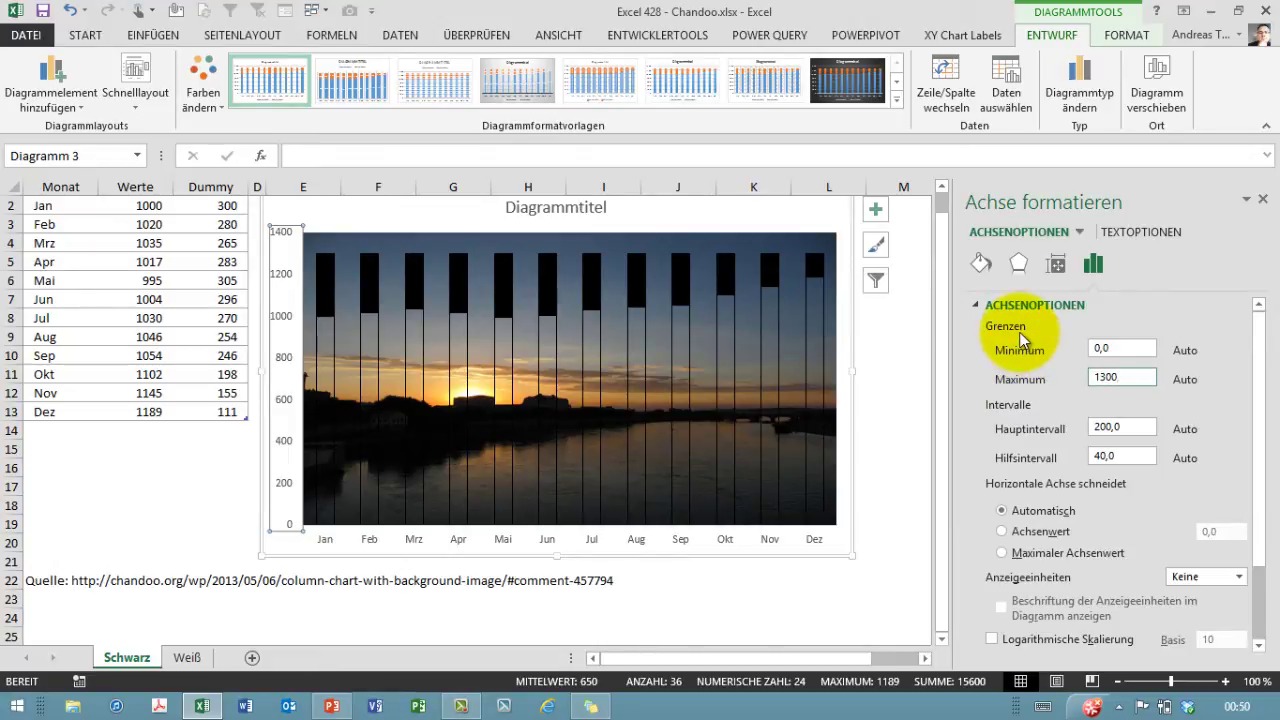
key(Return)
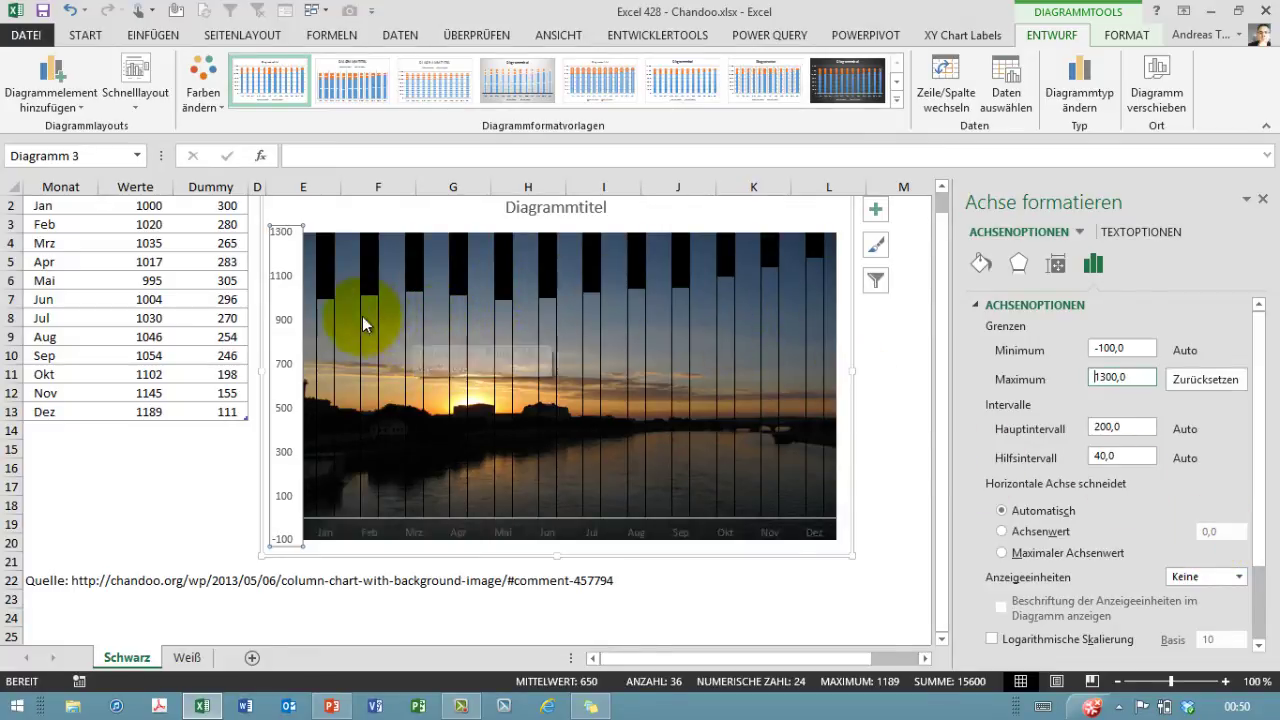
- Set the Werte series' Abstandsbreite to 0 % so the columns touch, then deselect the chart
click(327, 303)
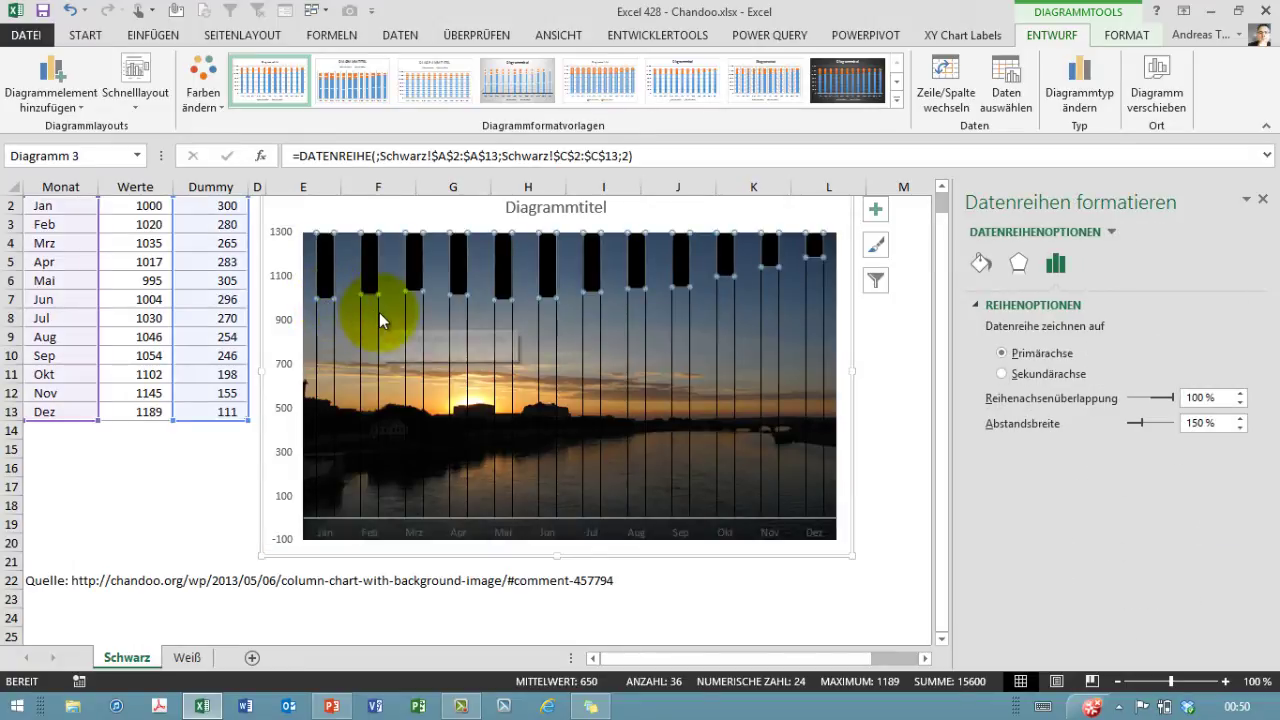
click(328, 316)
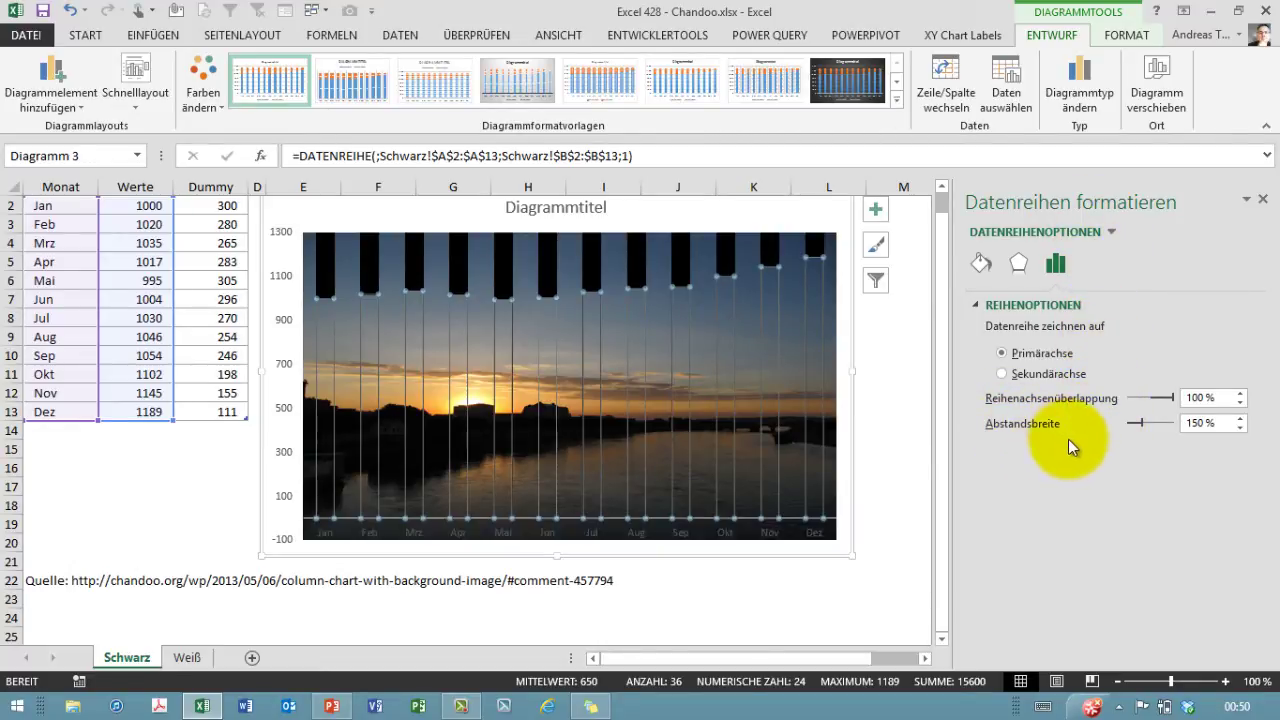
drag(1145, 421, 1125, 423)
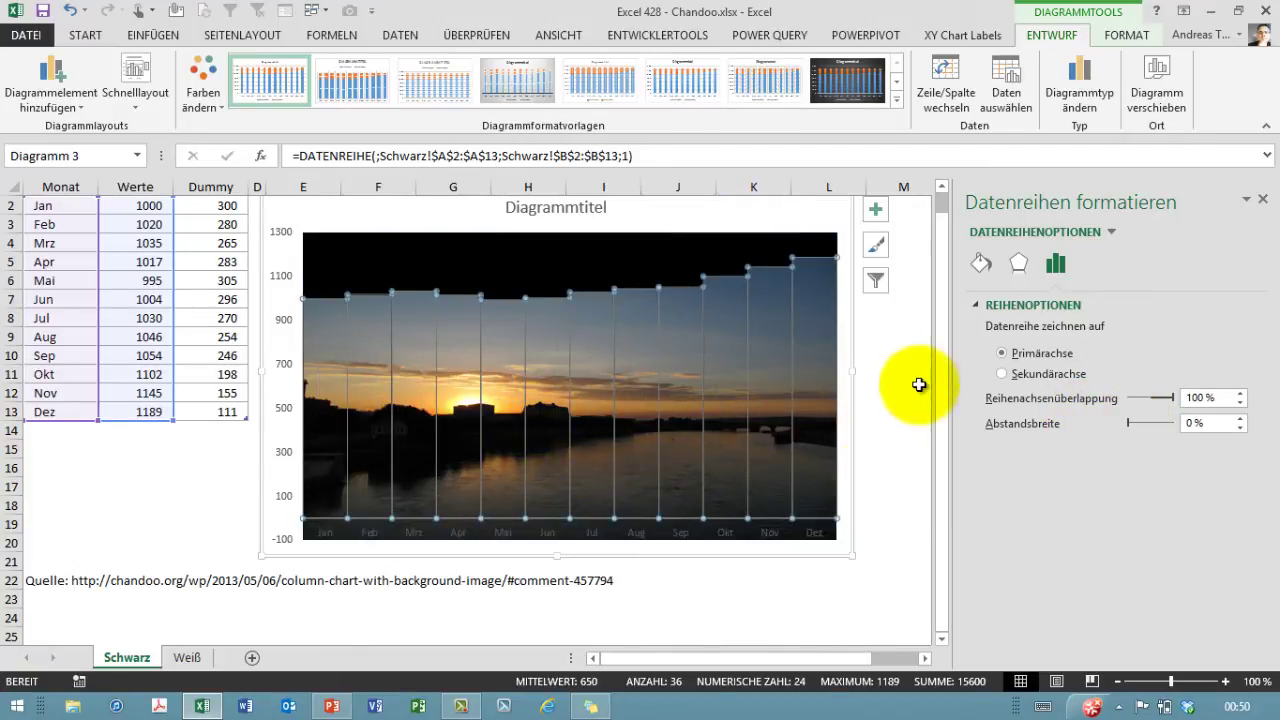
click(890, 394)
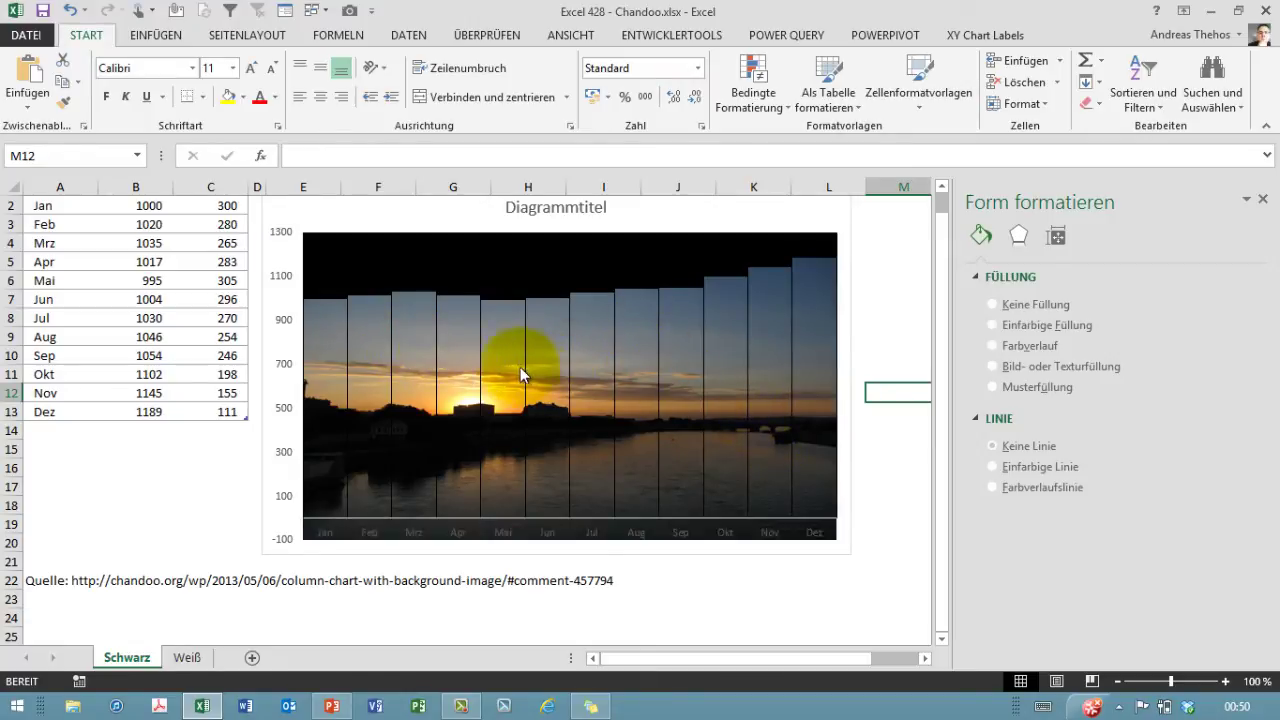
mouse_move(361, 314)
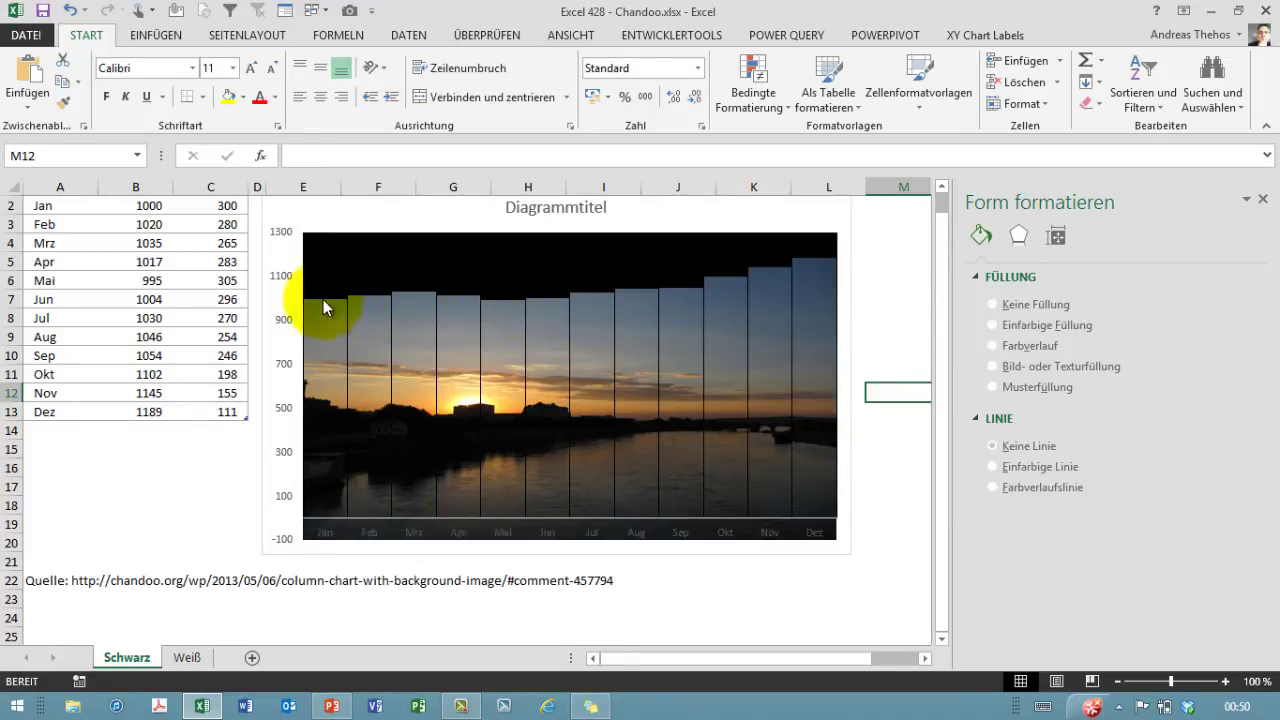
mouse_move(326, 298)
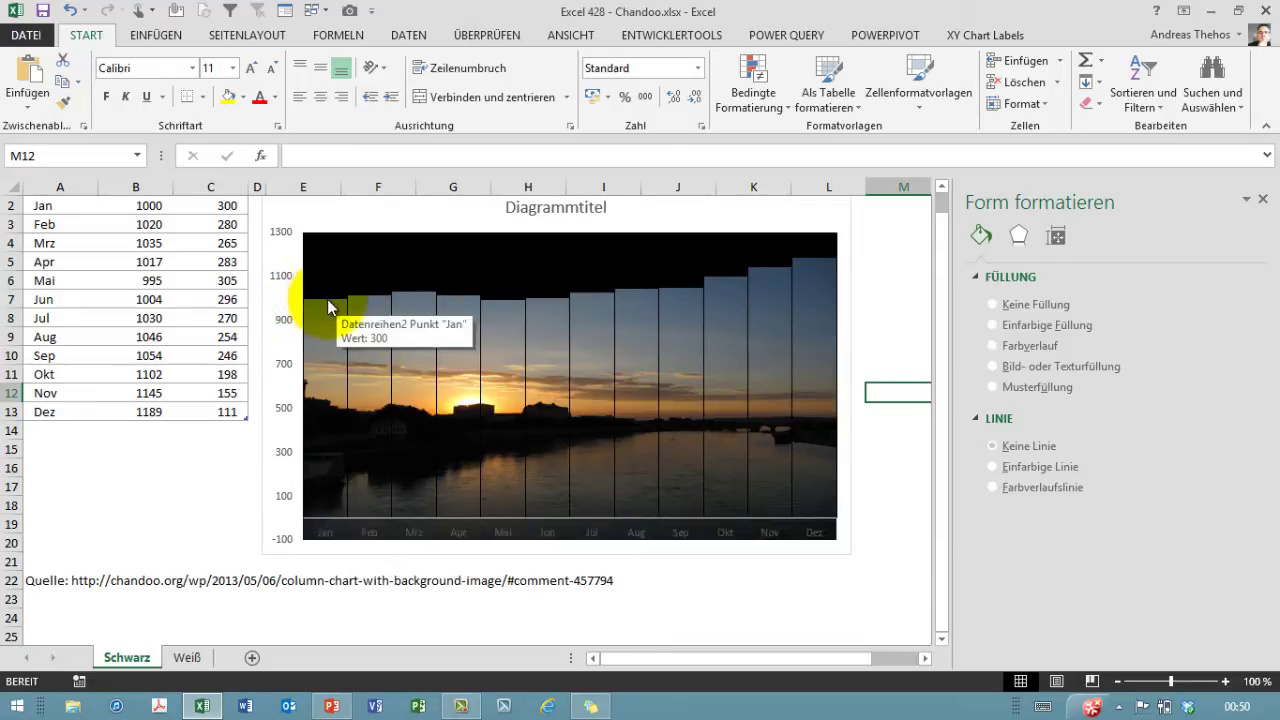
- Give the transparent Werte columns a heavier black outline weight under Rahmen > Stärke
click(430, 321)
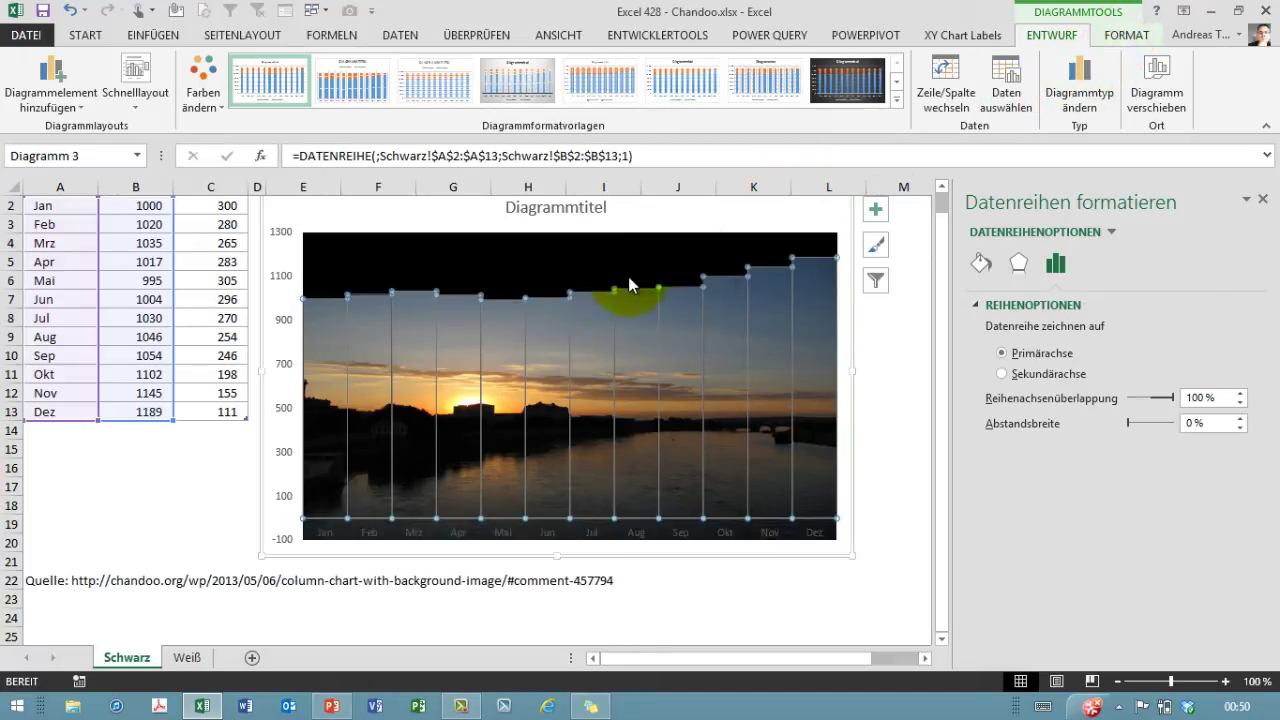
right_click(556, 307)
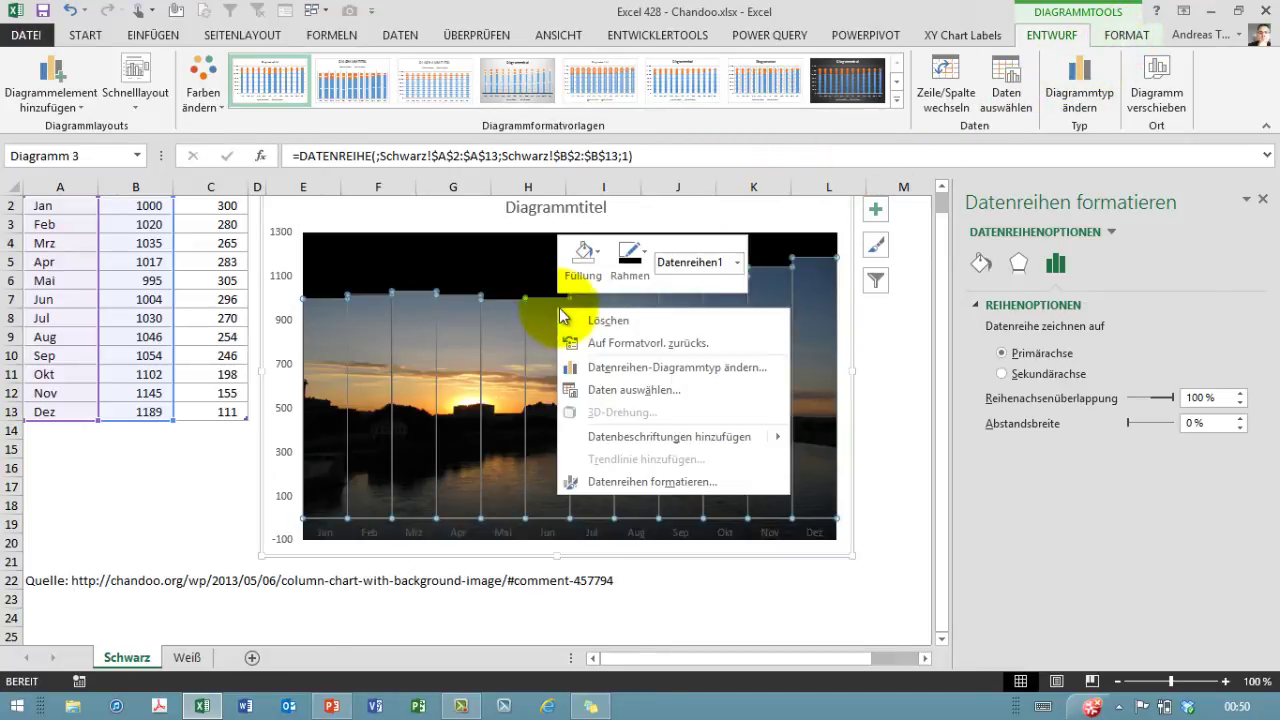
click(630, 255)
mouse_move(661, 516)
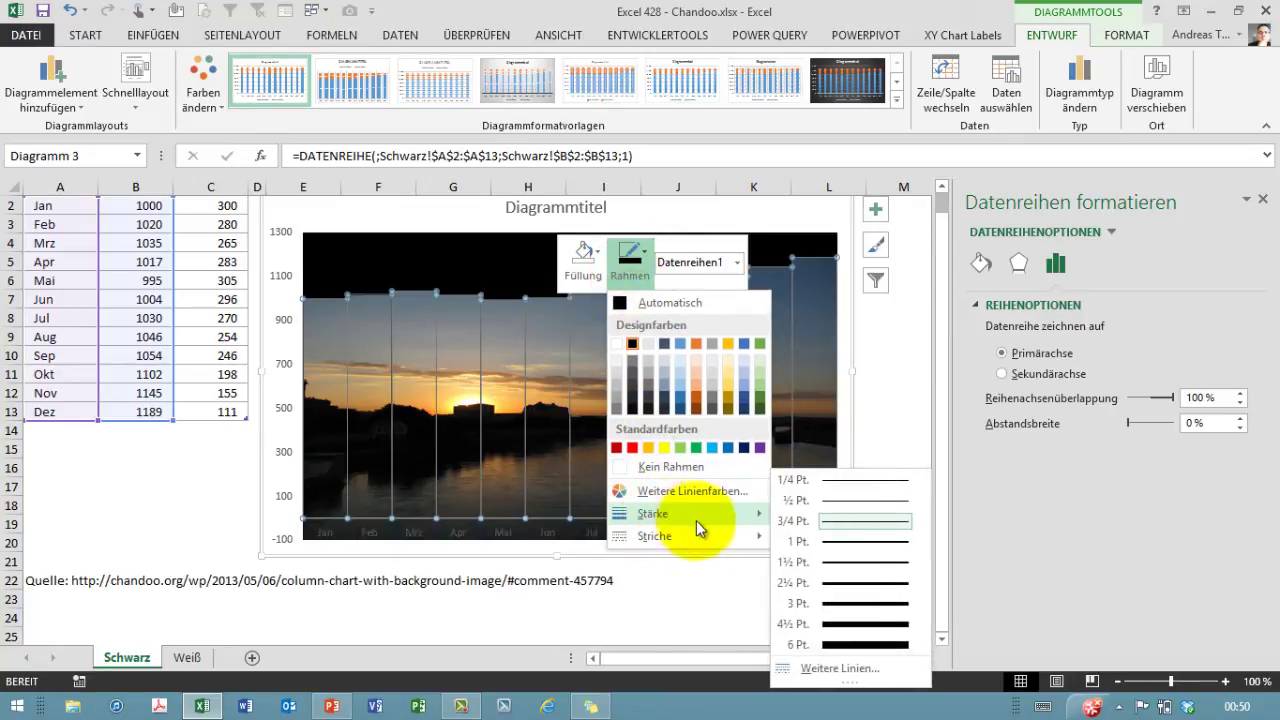
click(846, 573)
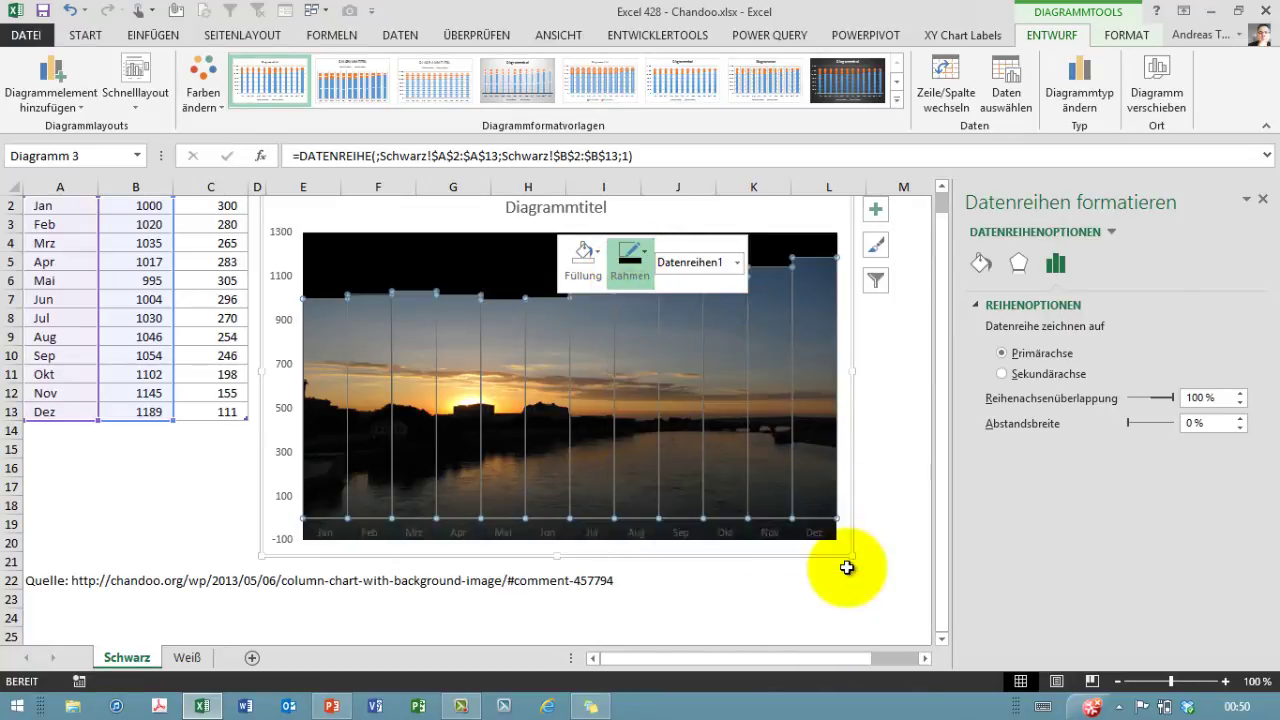
click(215, 503)
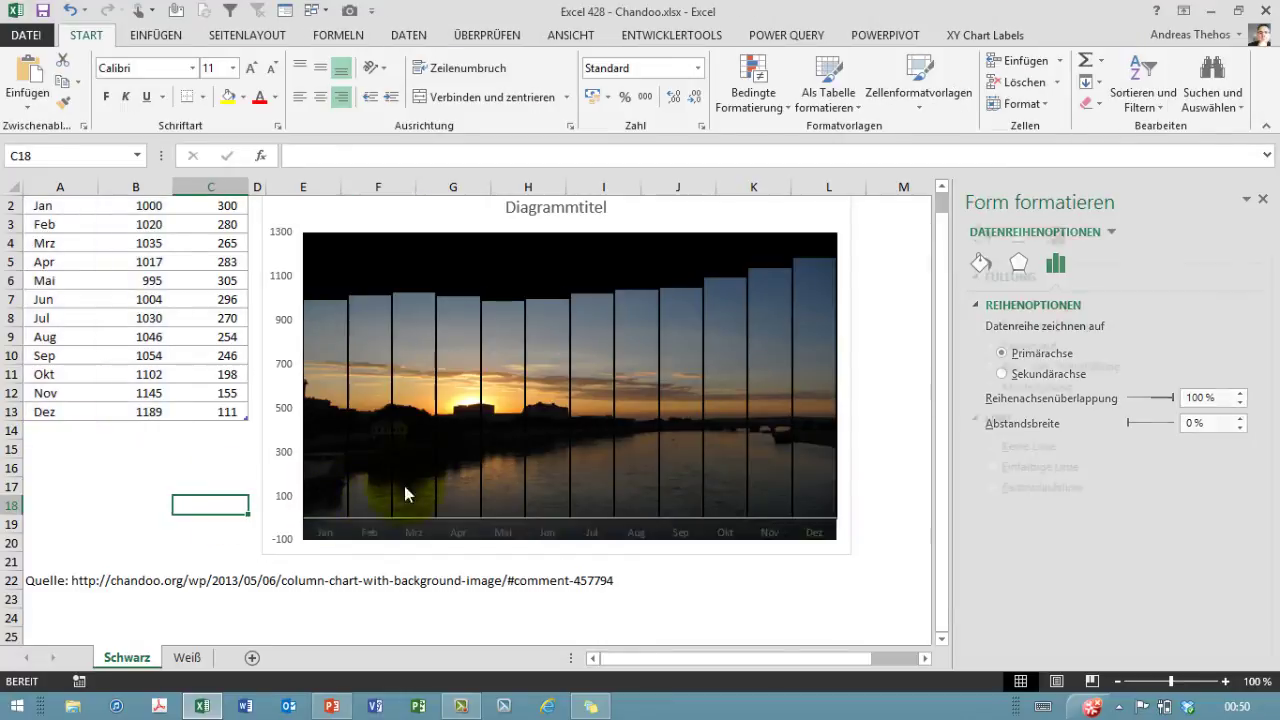
- Set the vertical axis minimum to 0, then delete the vertical axis to widen the plot
click(284, 541)
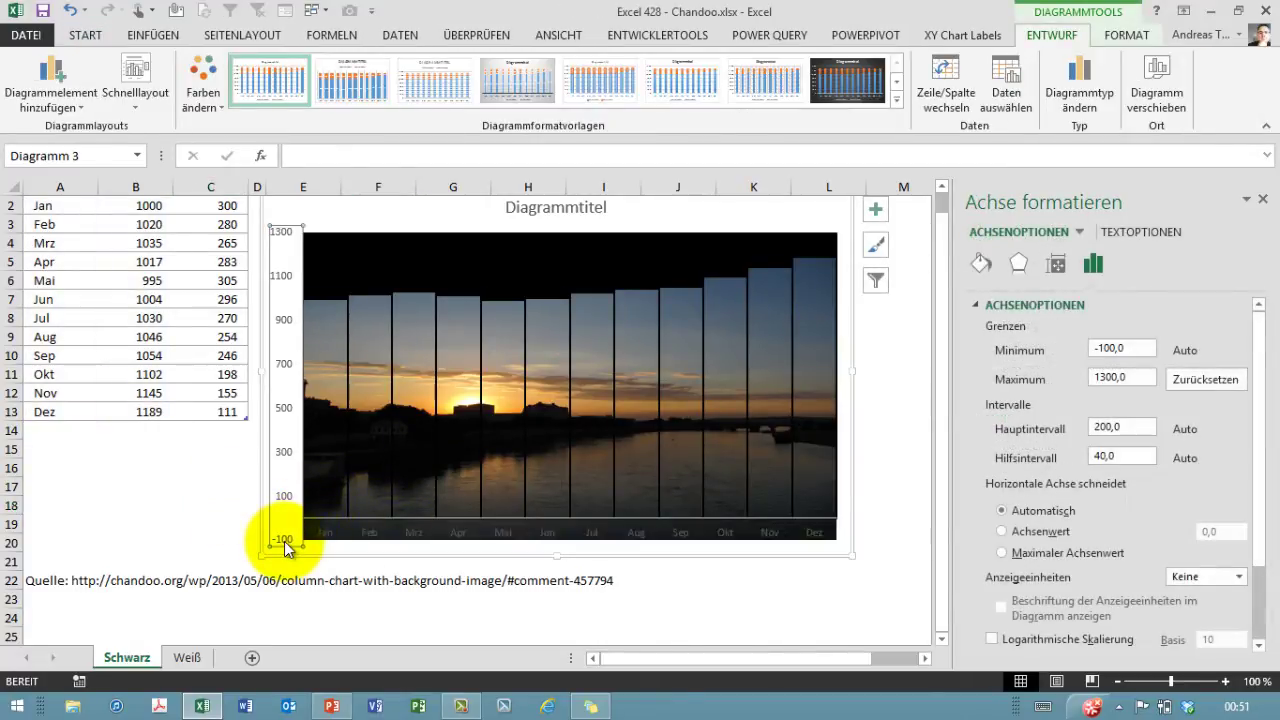
right_click(284, 541)
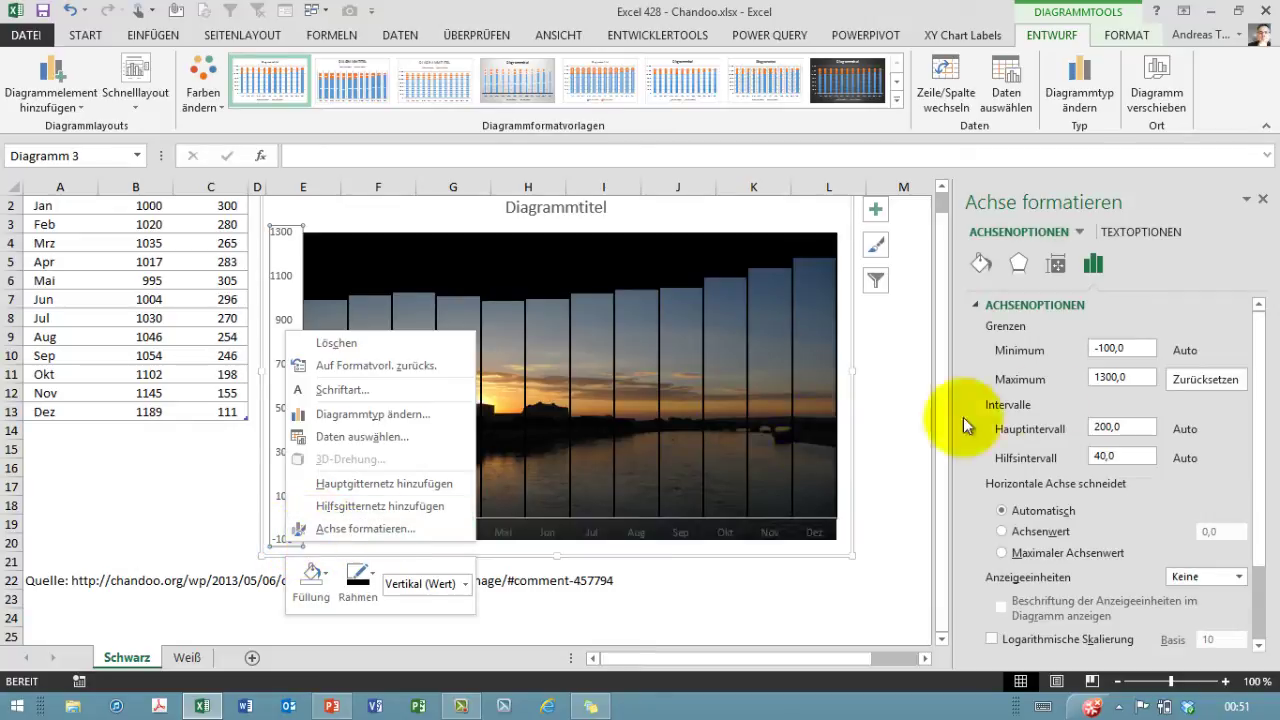
click(1136, 347)
drag(1136, 347, 1085, 352)
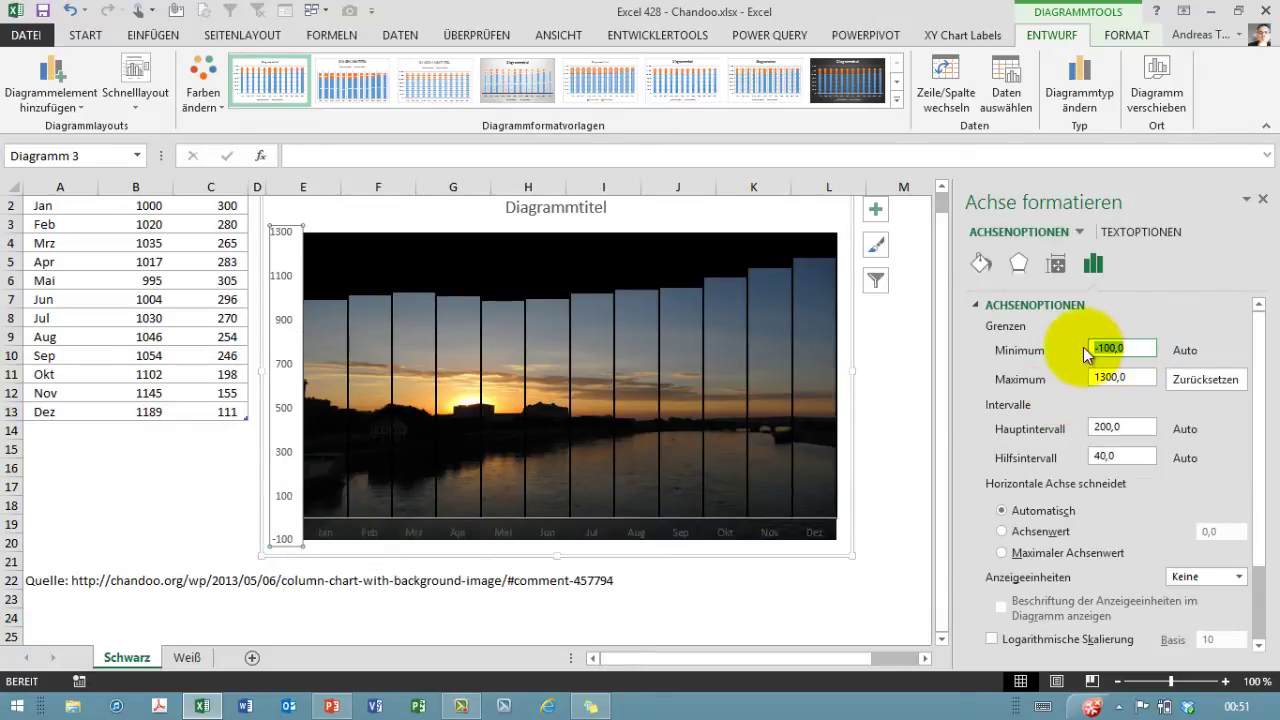
text(0)
key(Return)
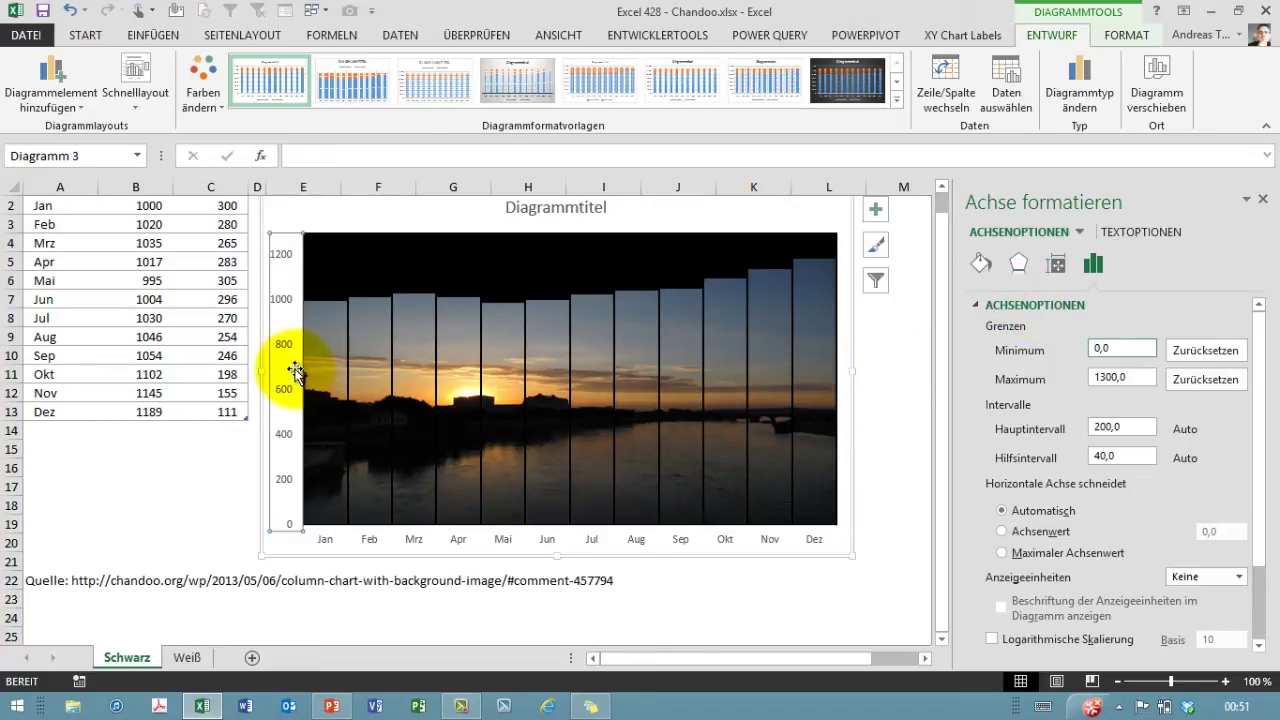
key(Delete)
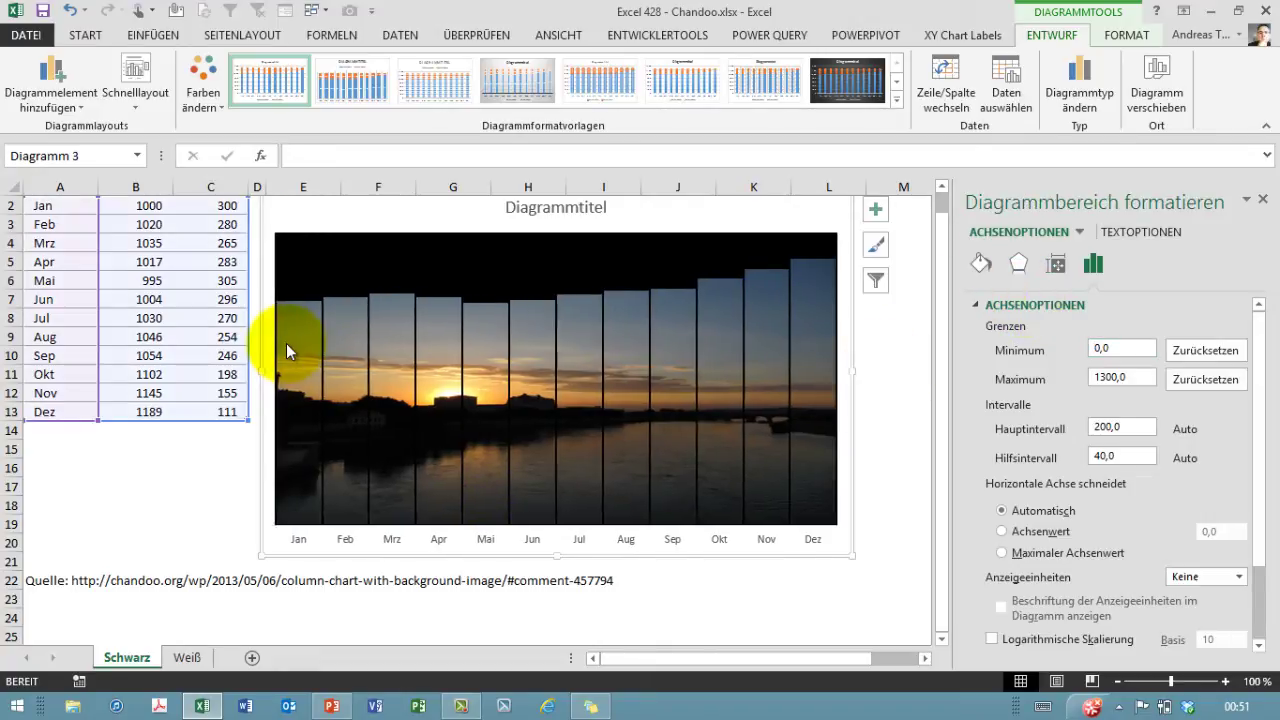
- Move the chart title onto the photo's top-left and make its text white
click(557, 214)
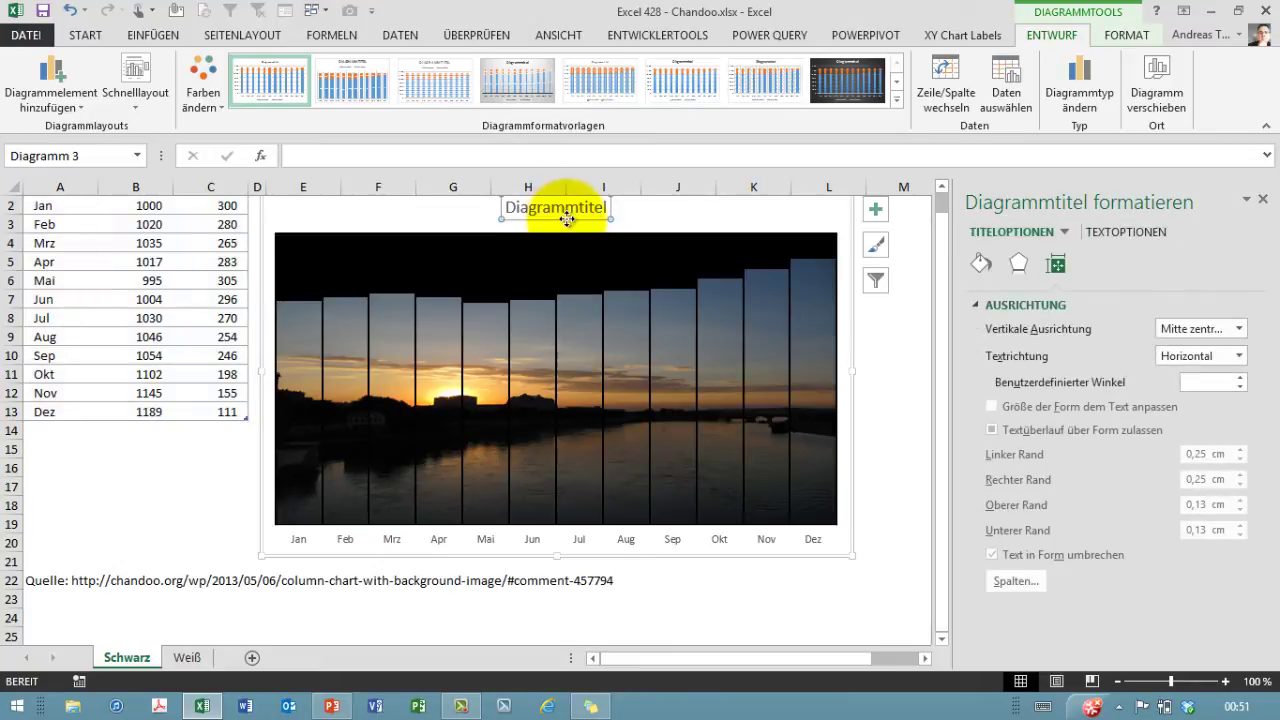
drag(564, 220, 500, 259)
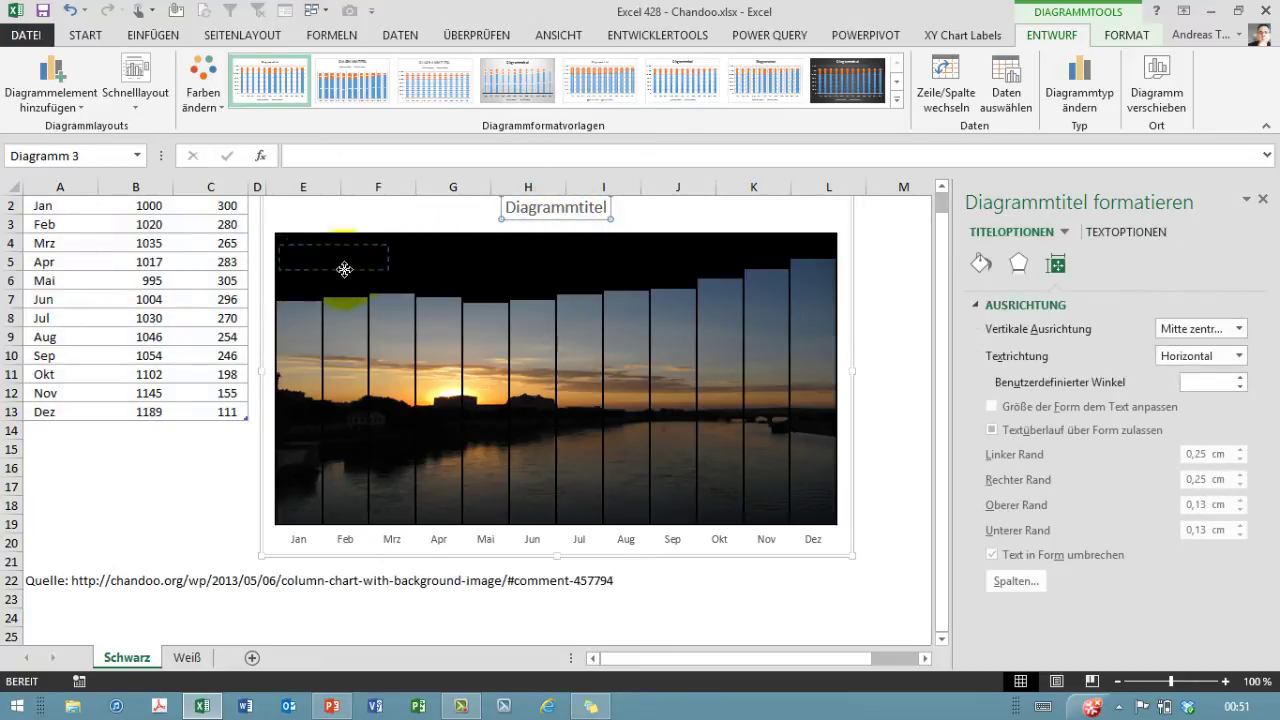
drag(344, 269, 345, 270)
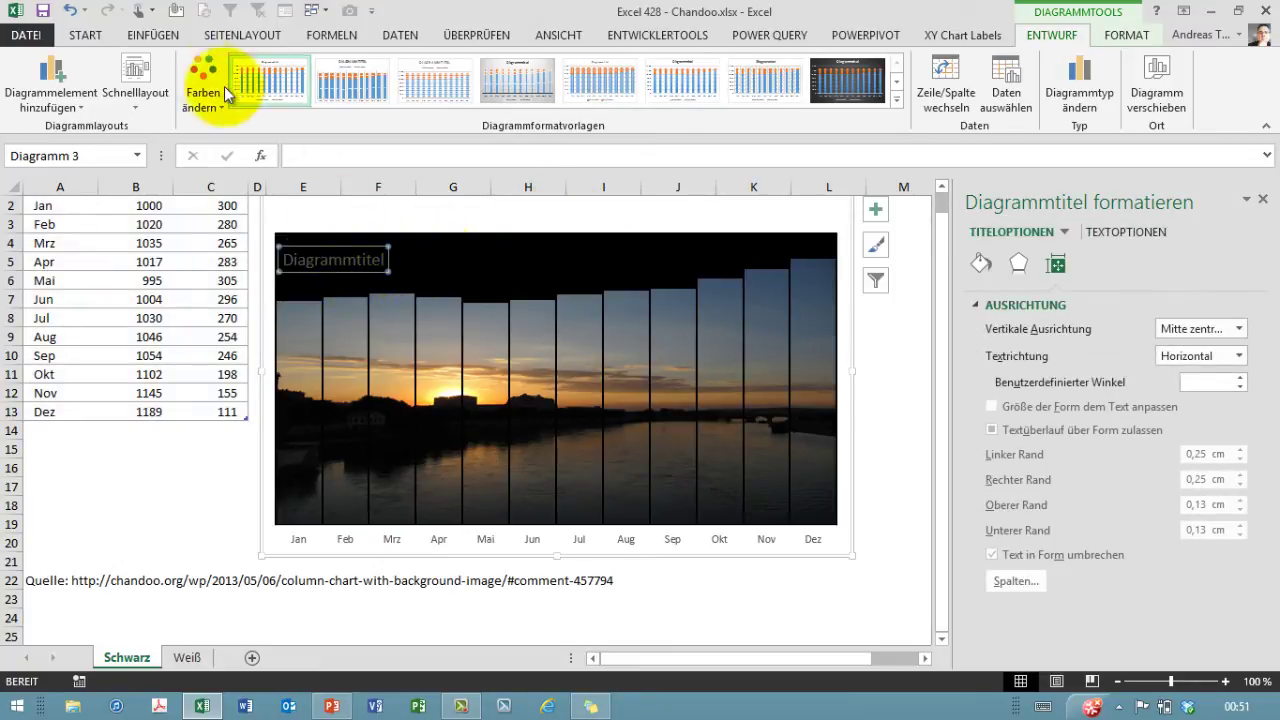
click(87, 38)
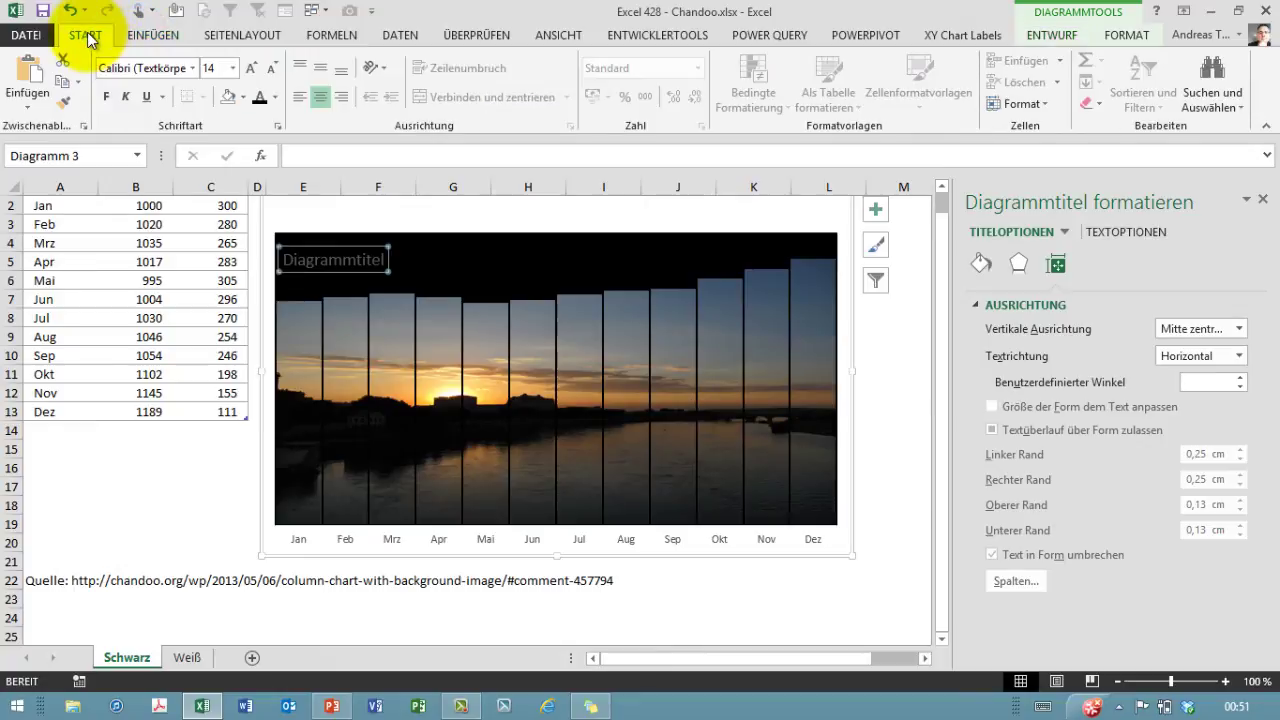
click(274, 97)
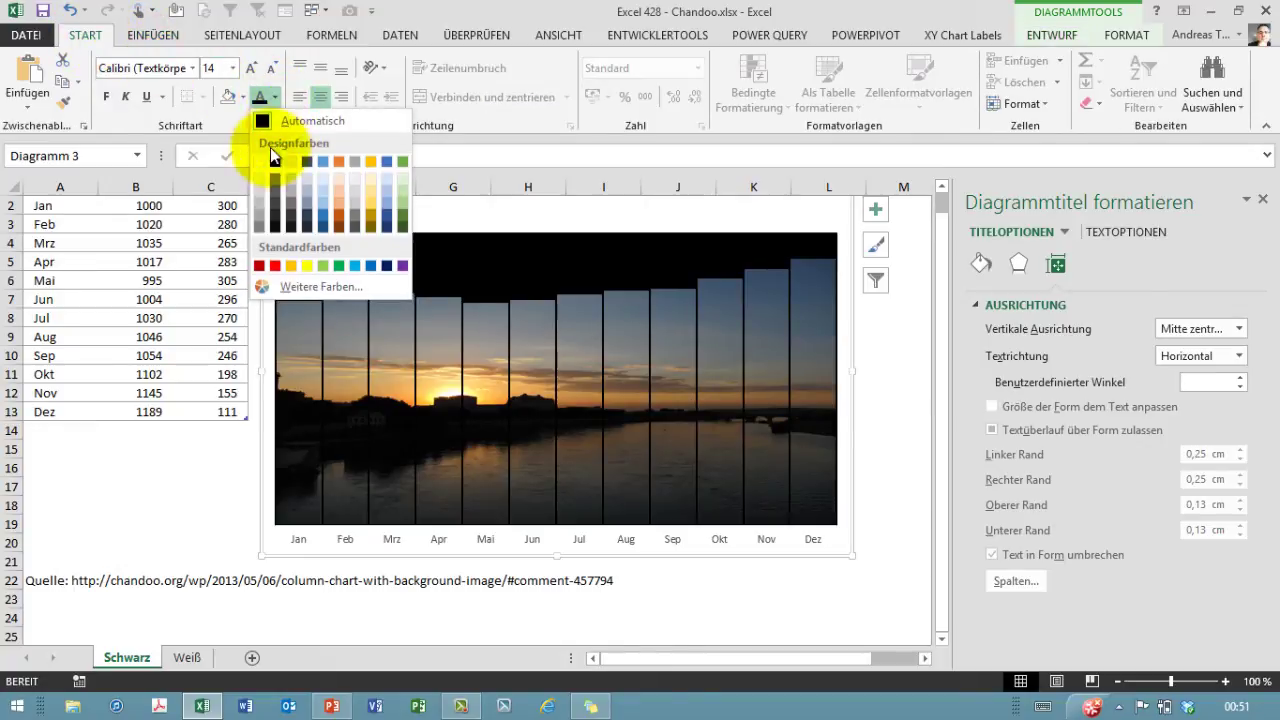
click(263, 160)
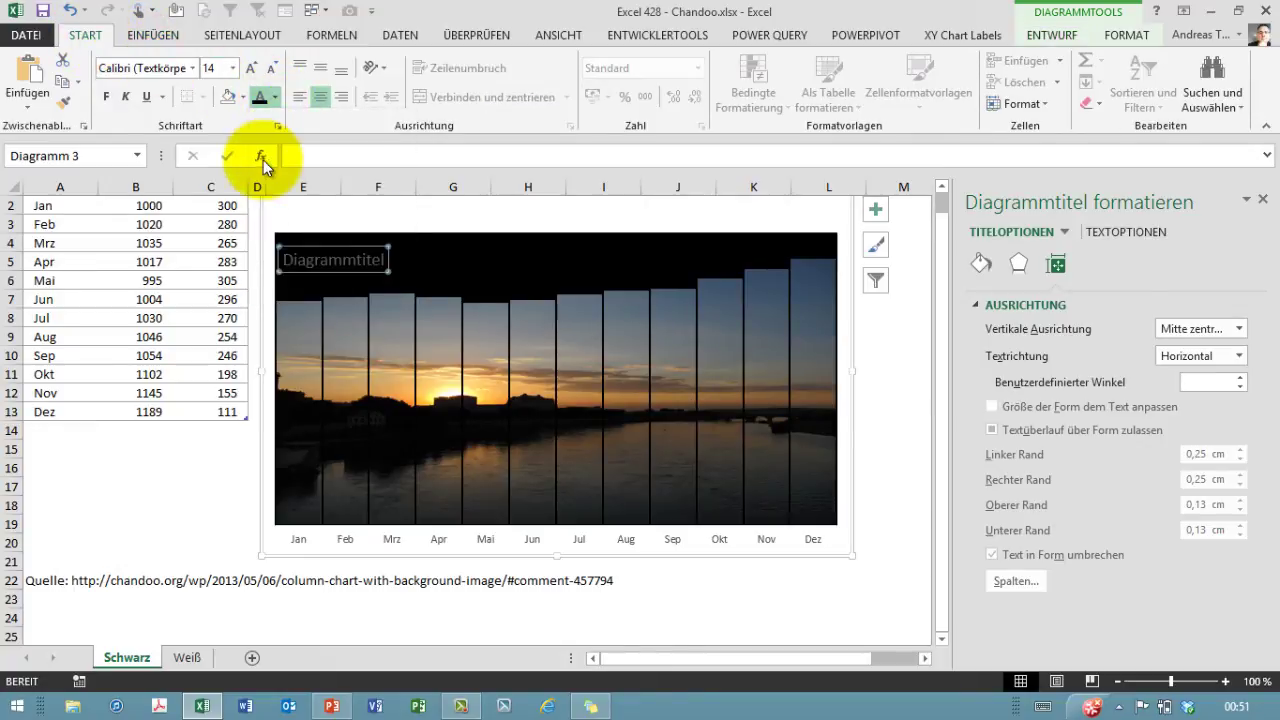
- Replace the title text with 'Dresden', enlarge it to 28 pt, and reposition it
double_click(359, 258)
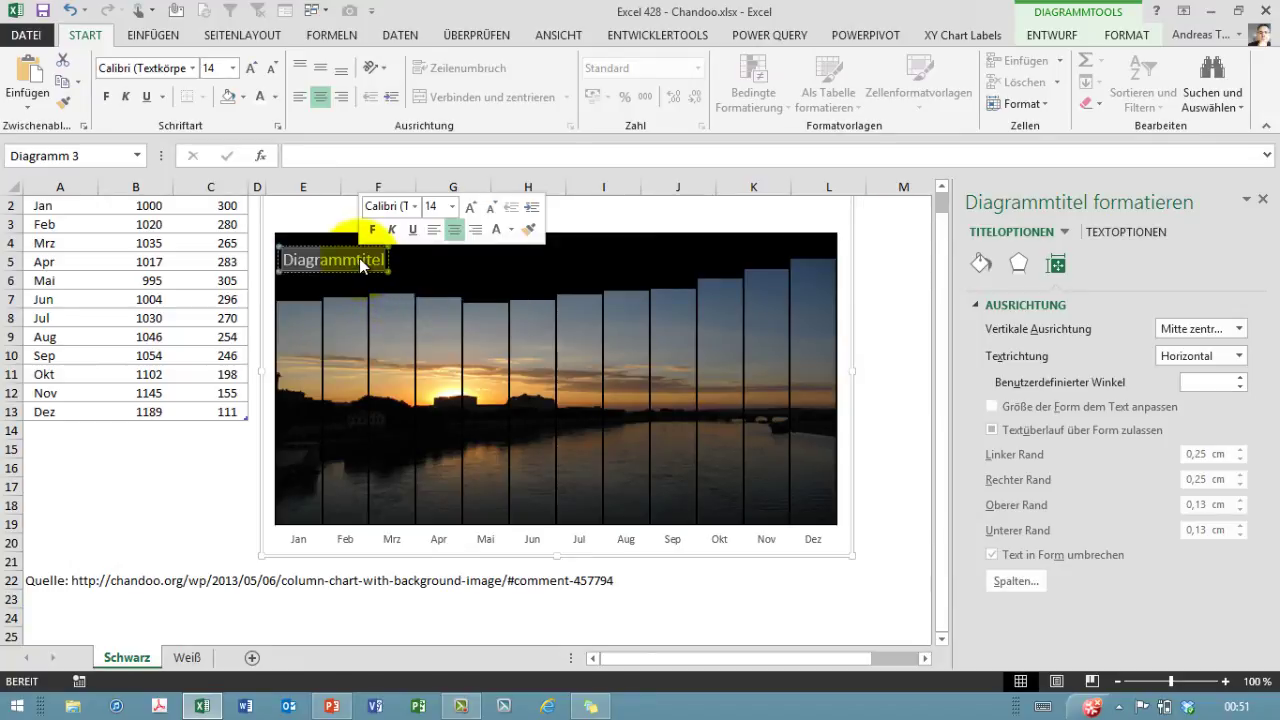
text(Dresden)
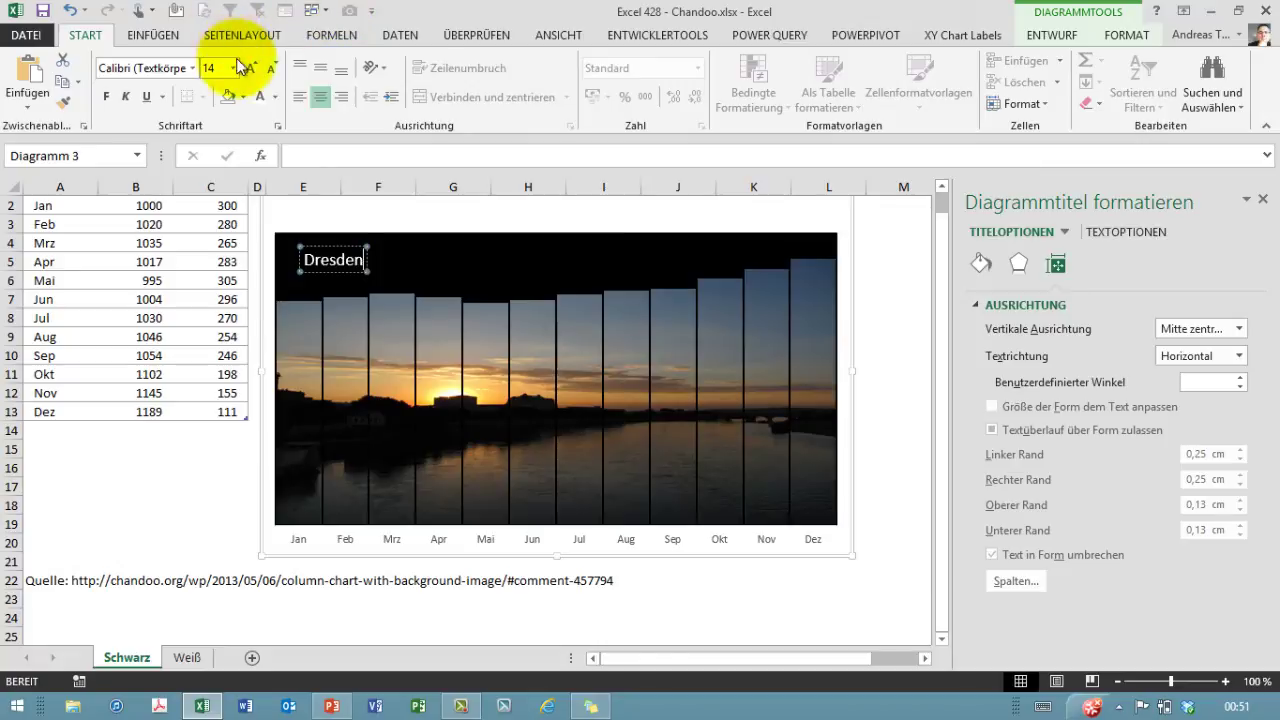
click(251, 68)
click(251, 68)
double_click(335, 258)
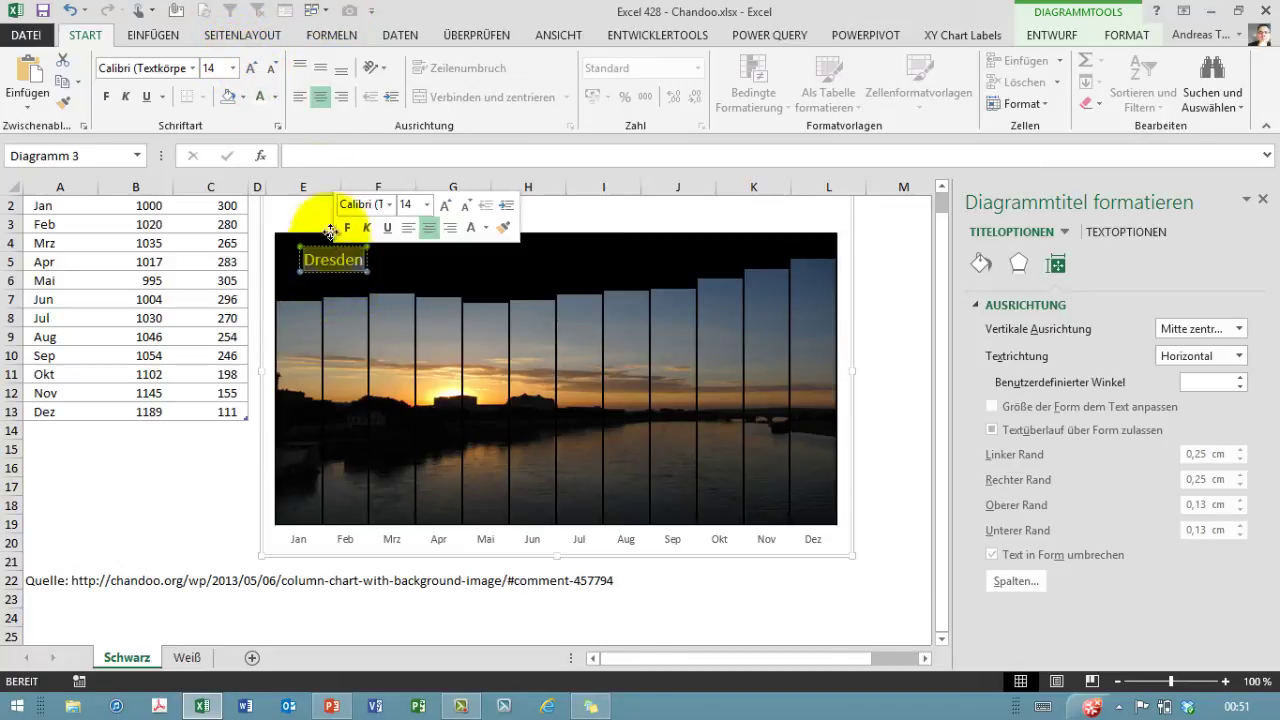
click(251, 68)
click(252, 69)
click(252, 69)
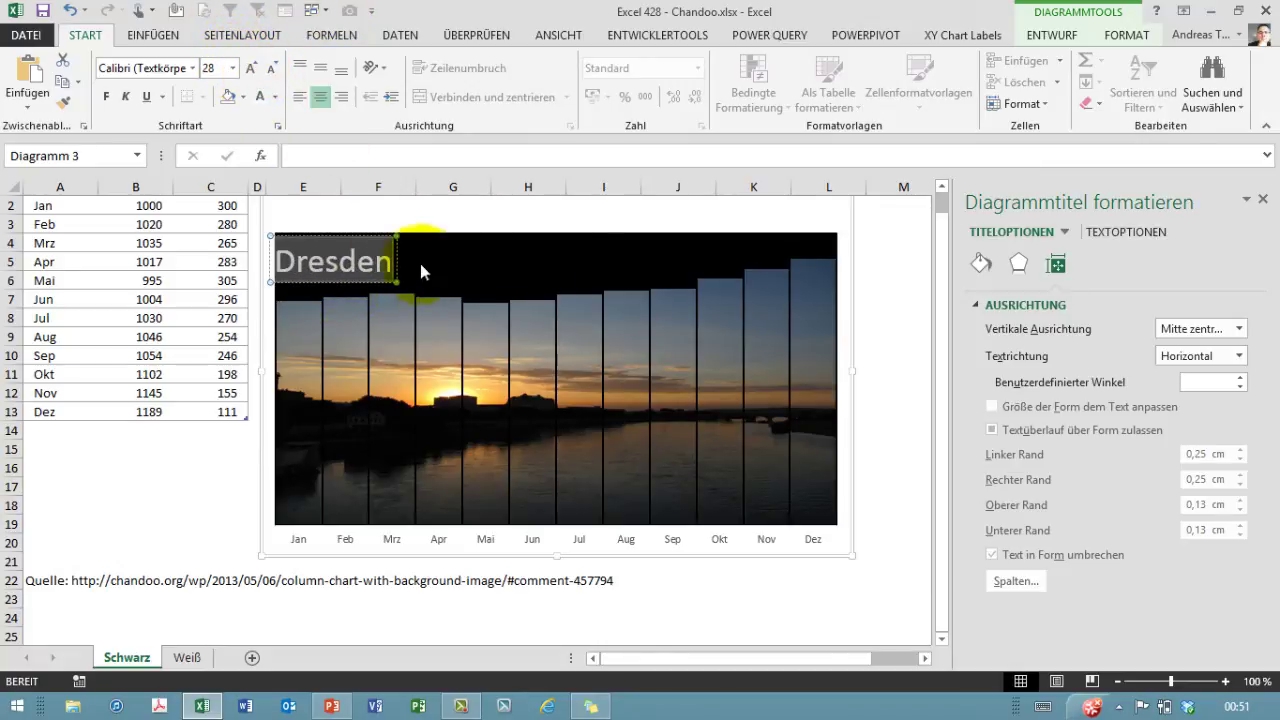
click(397, 265)
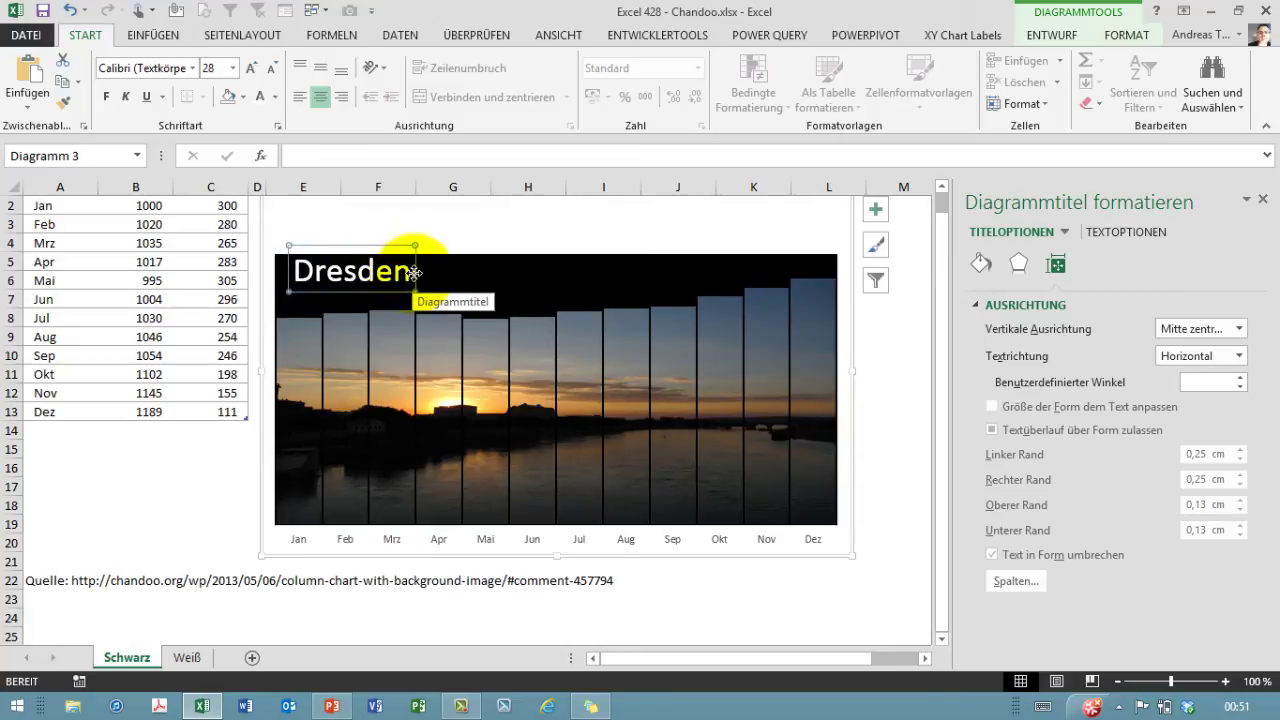
drag(405, 285, 400, 296)
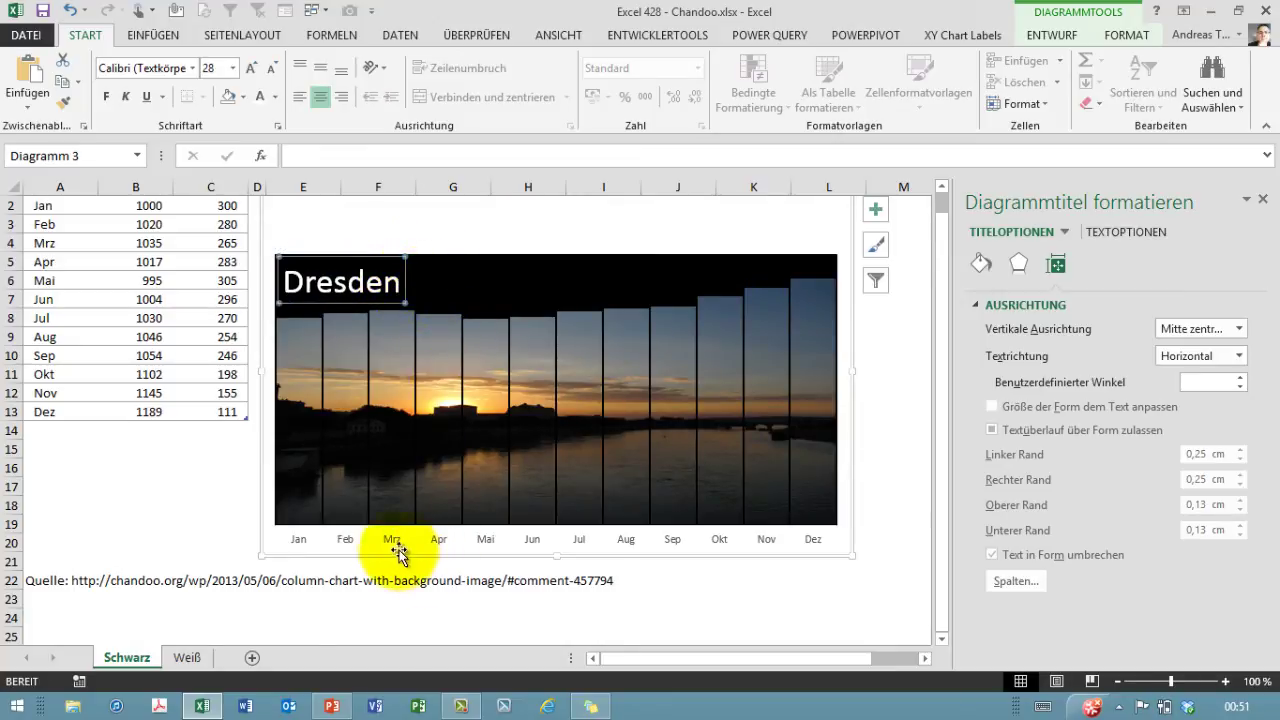
- Add data labels to the photo-filled Werte series, positioned 'Am Ende innerhalb'
click(506, 280)
click(427, 350)
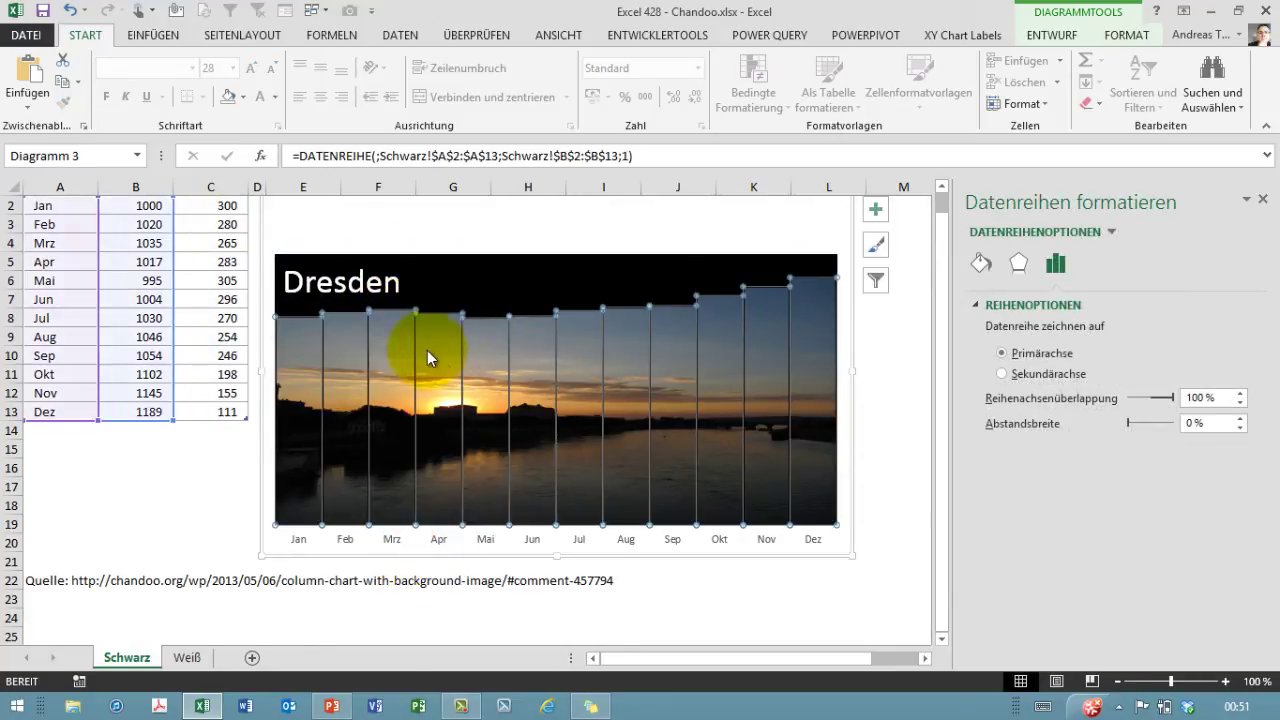
mouse_move(829, 303)
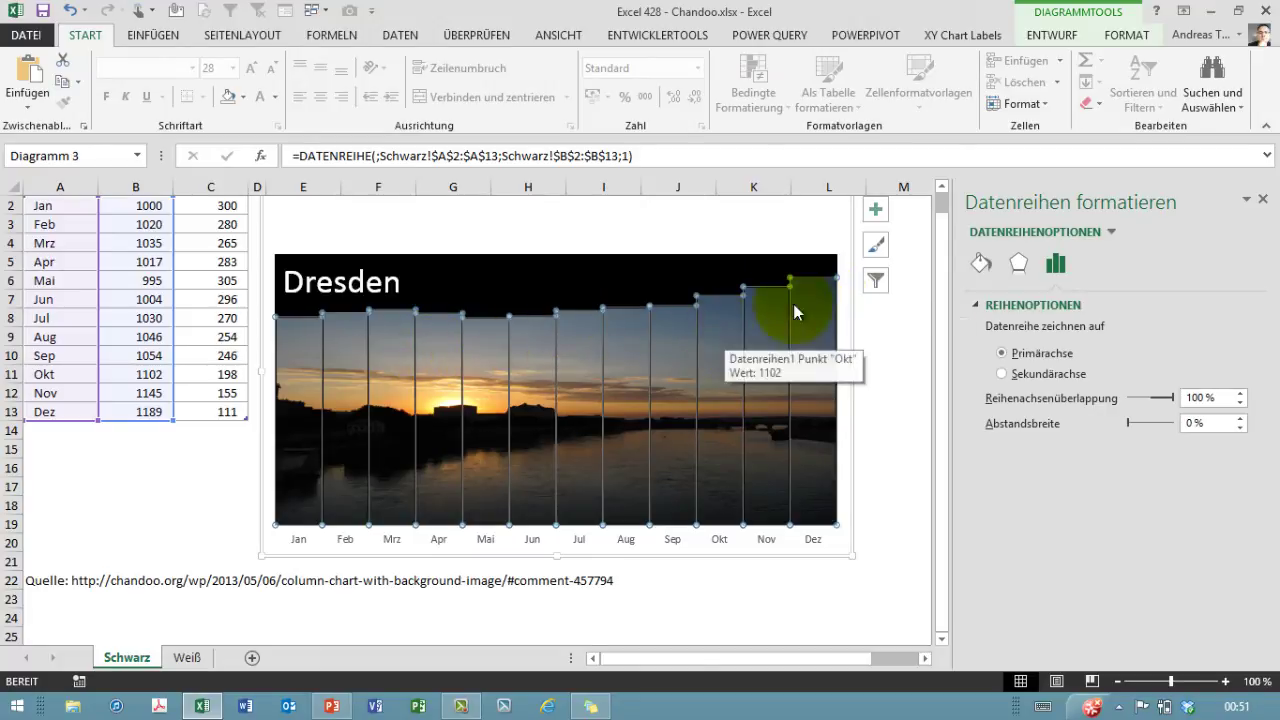
click(877, 211)
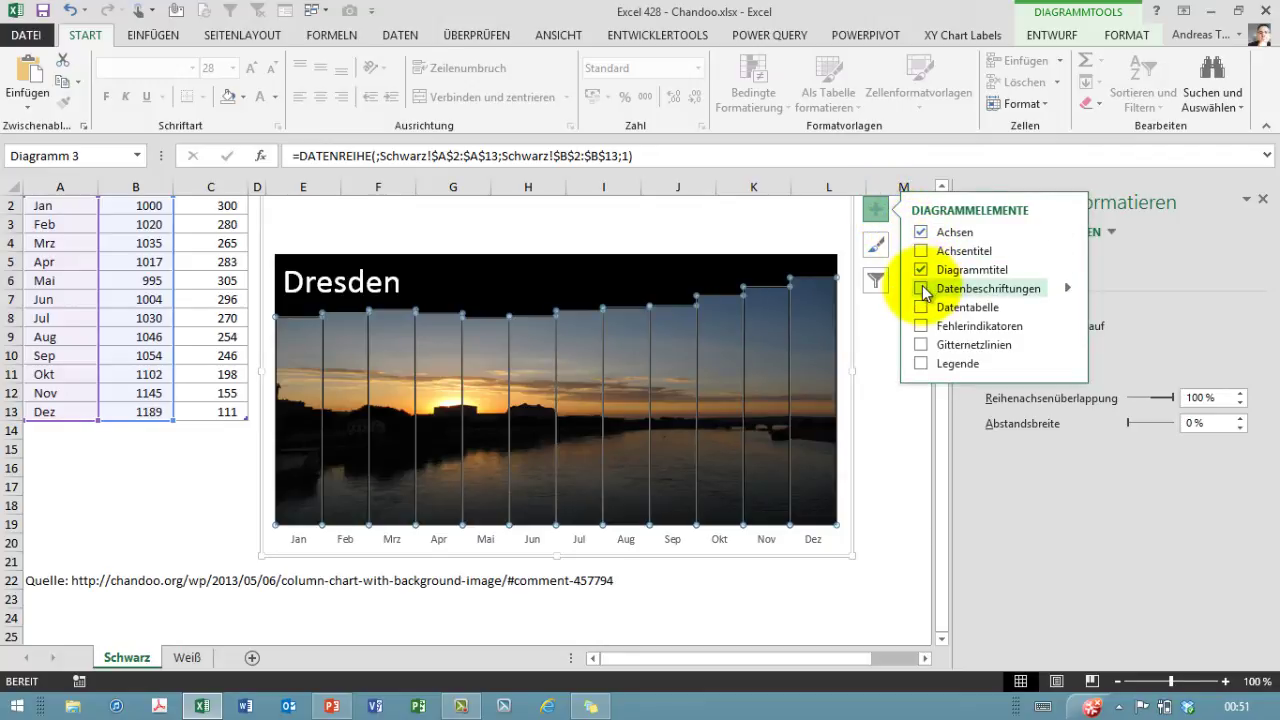
click(921, 289)
click(1066, 288)
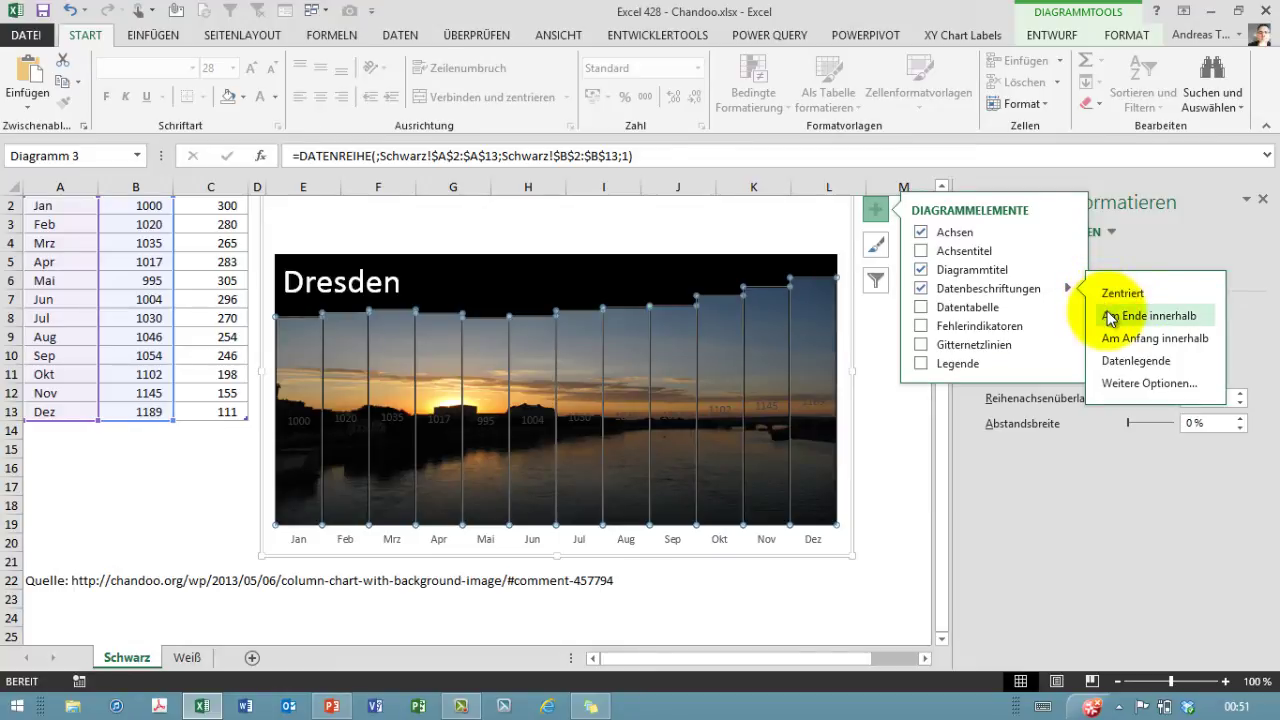
click(1110, 316)
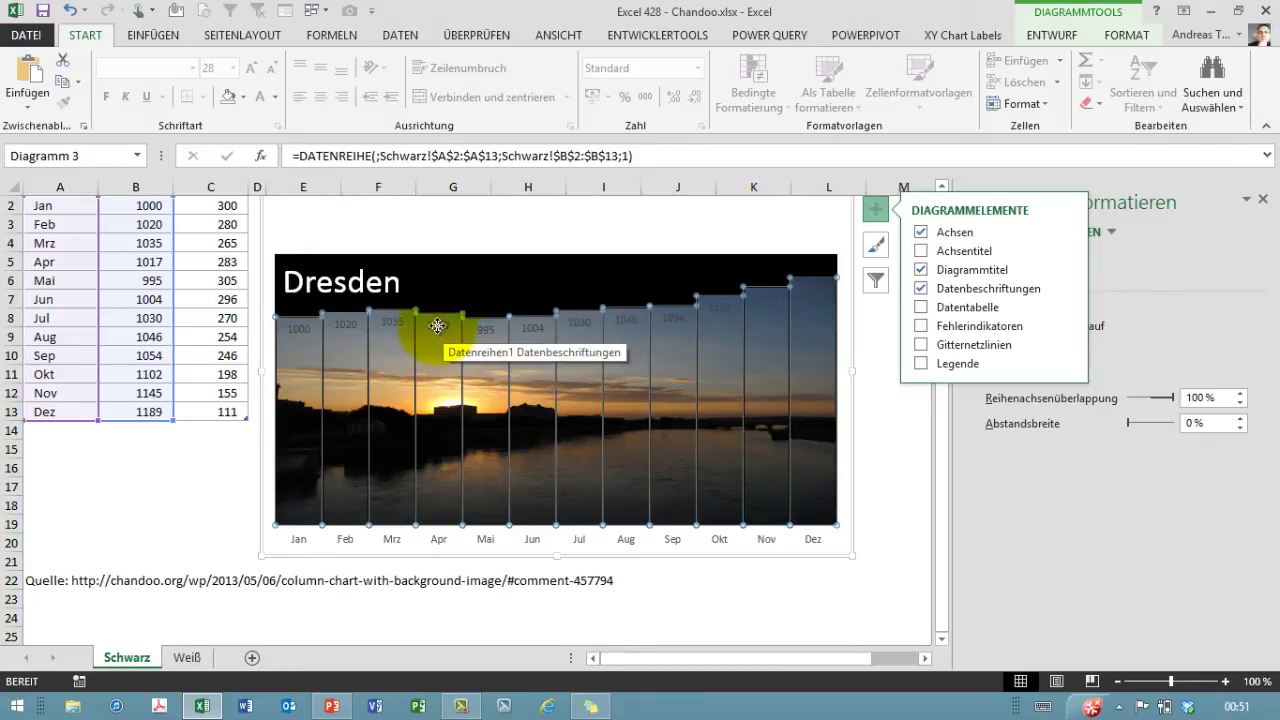
click(469, 341)
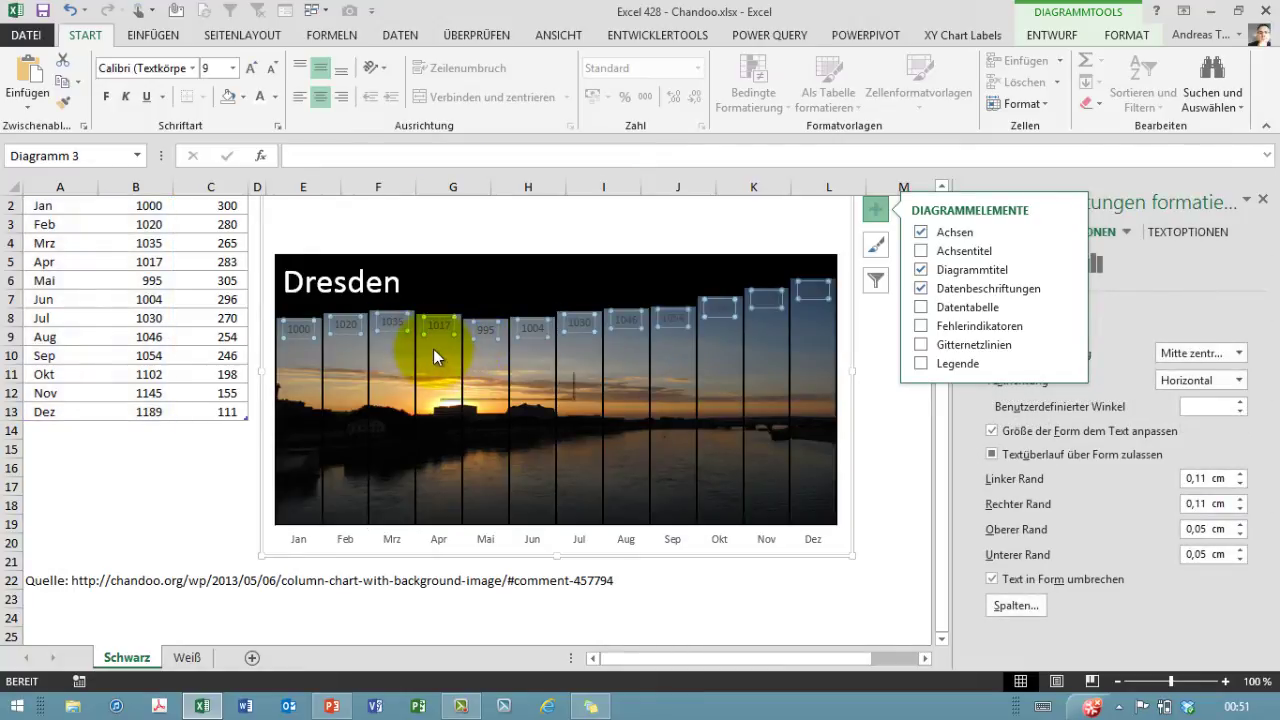
- Make the value labels bold, white and 10.5 pt
click(106, 96)
click(276, 97)
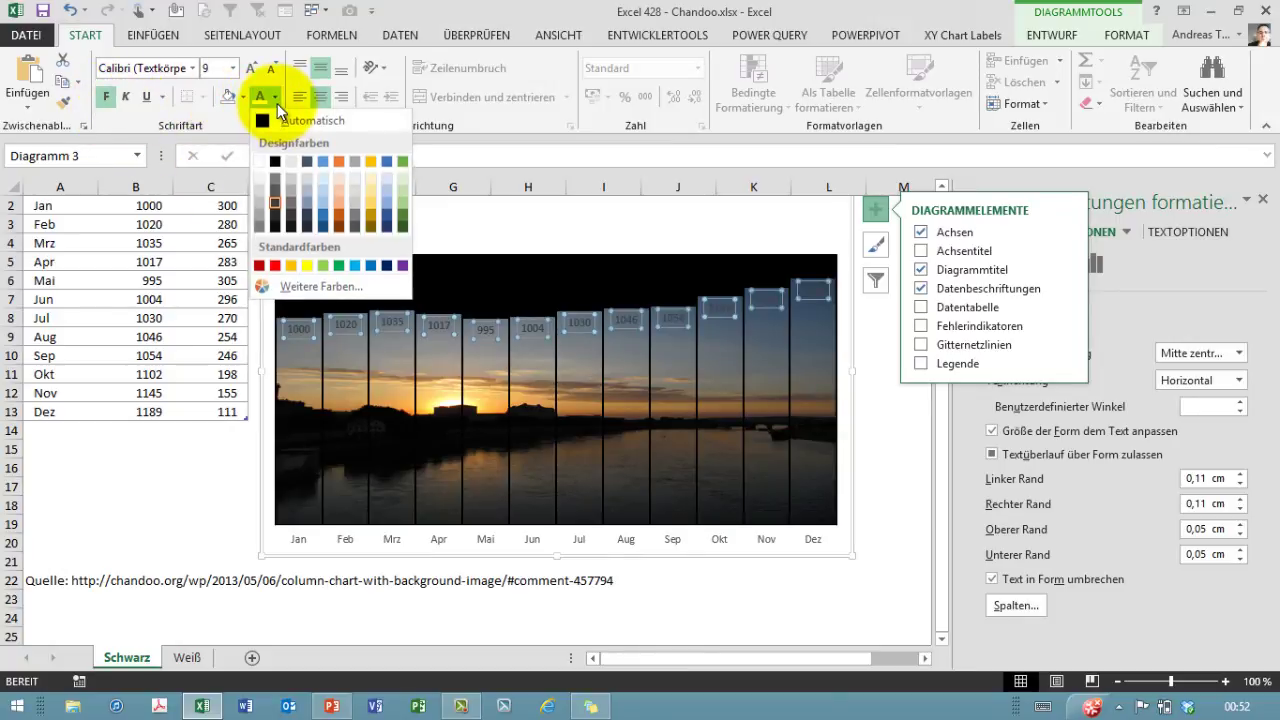
click(262, 162)
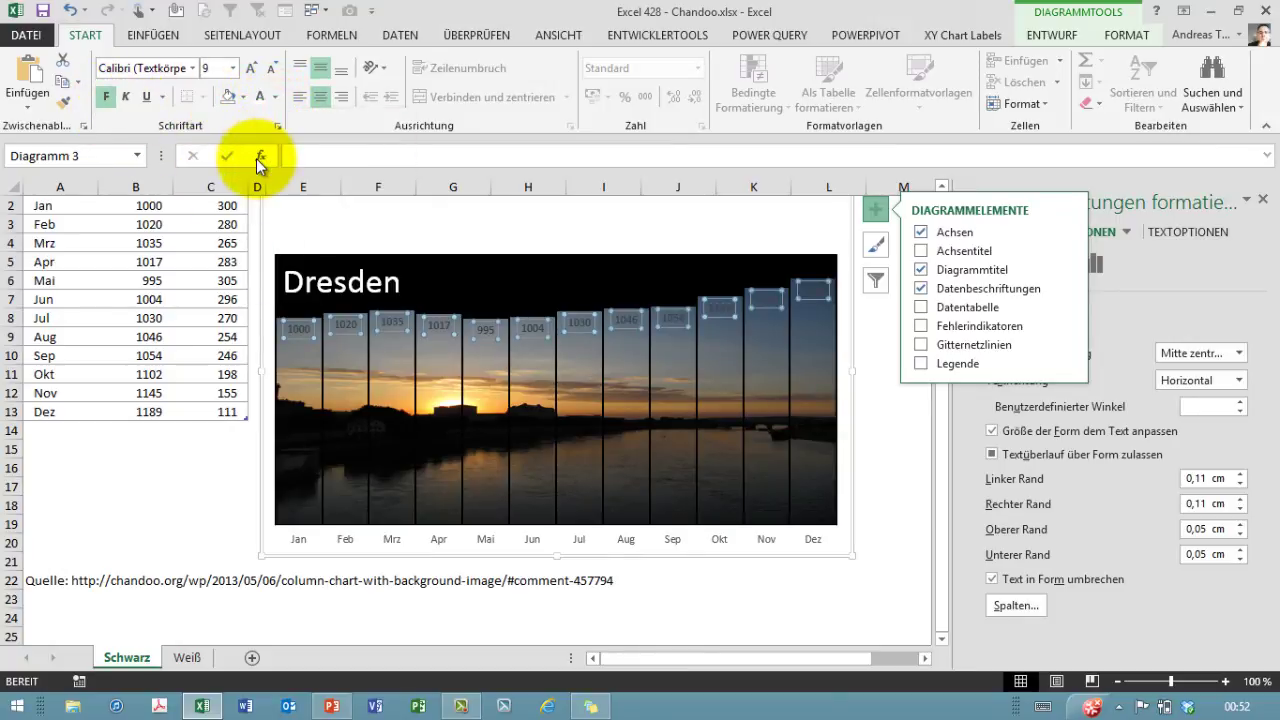
click(254, 67)
click(254, 67)
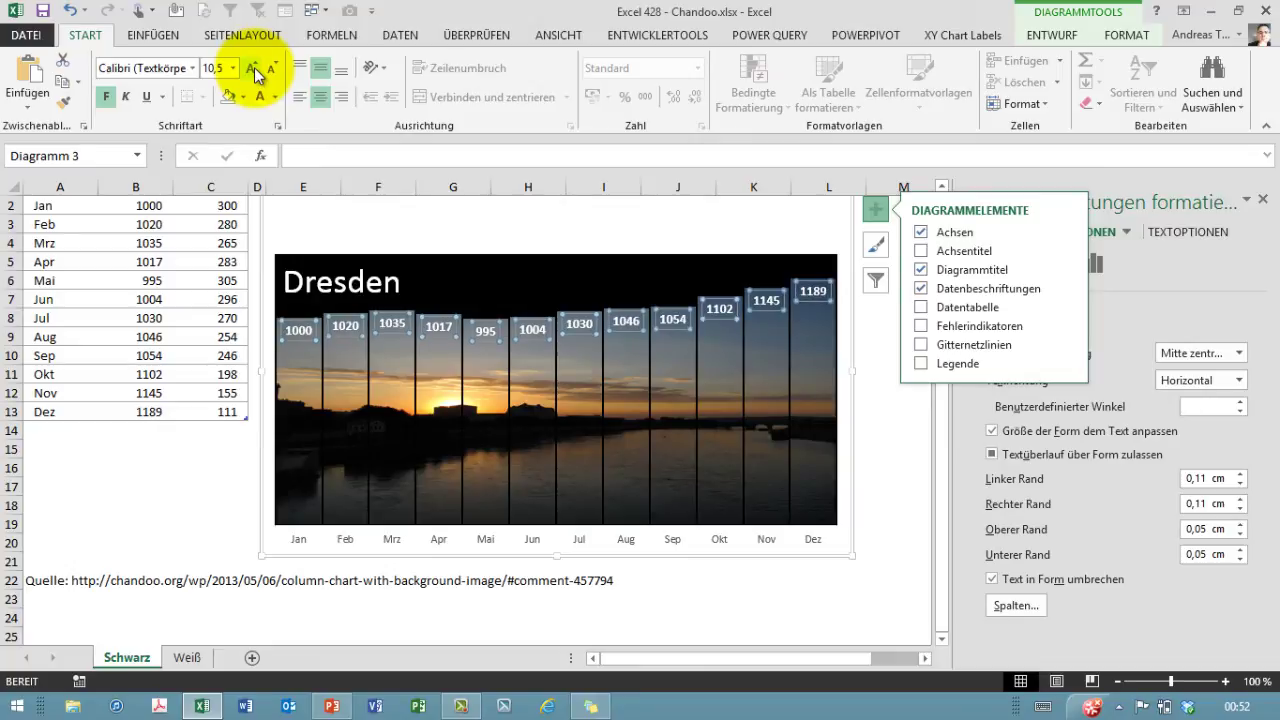
- Make the month axis labels bold and grow their font slightly
click(297, 540)
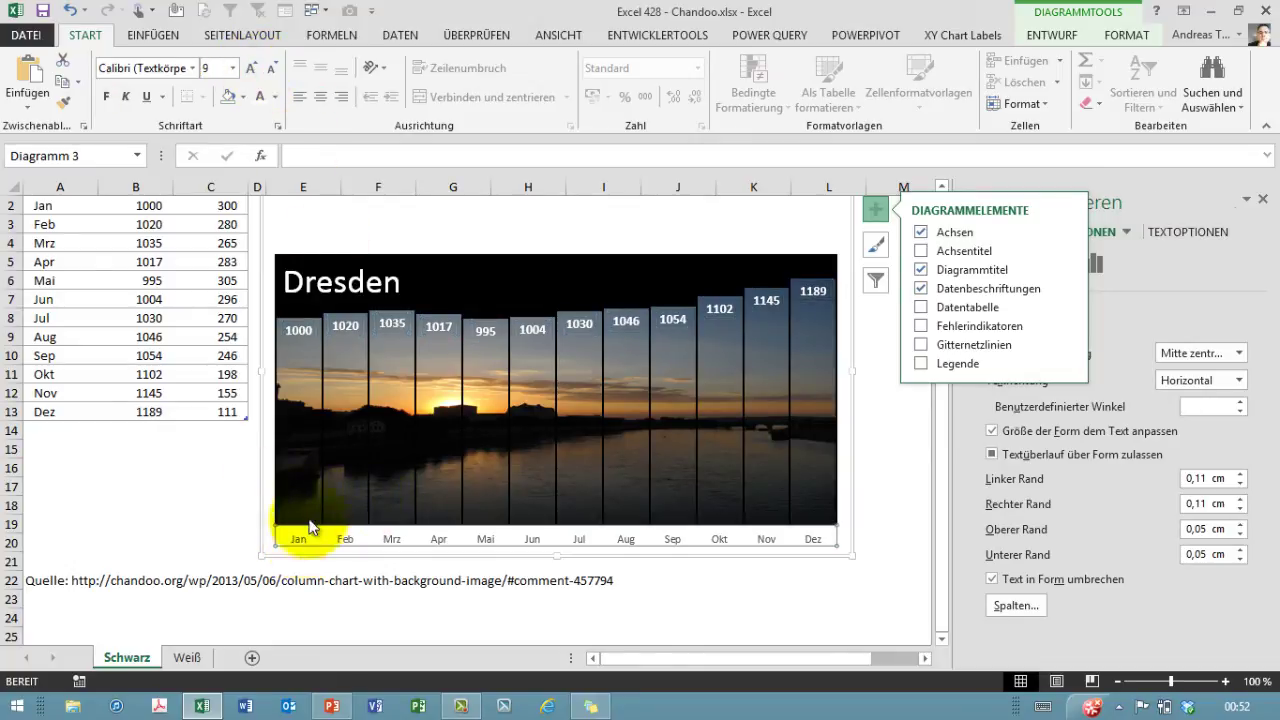
click(251, 68)
click(106, 96)
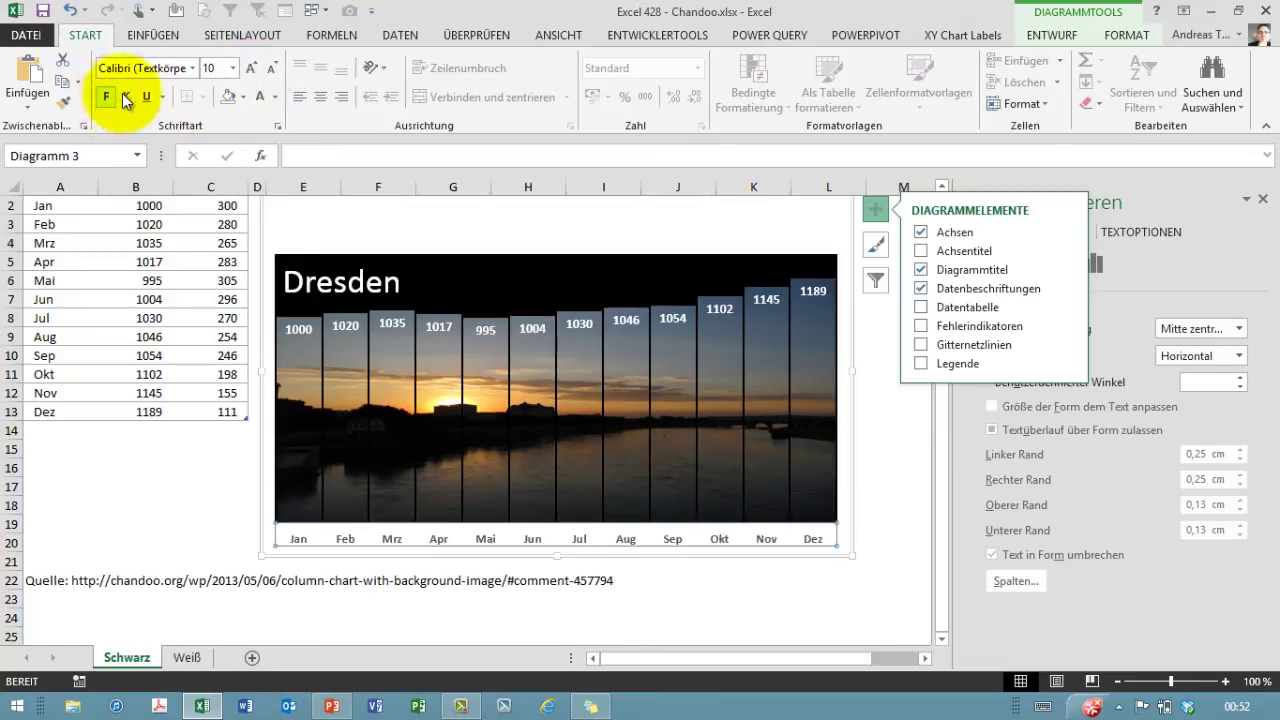
click(251, 68)
click(165, 487)
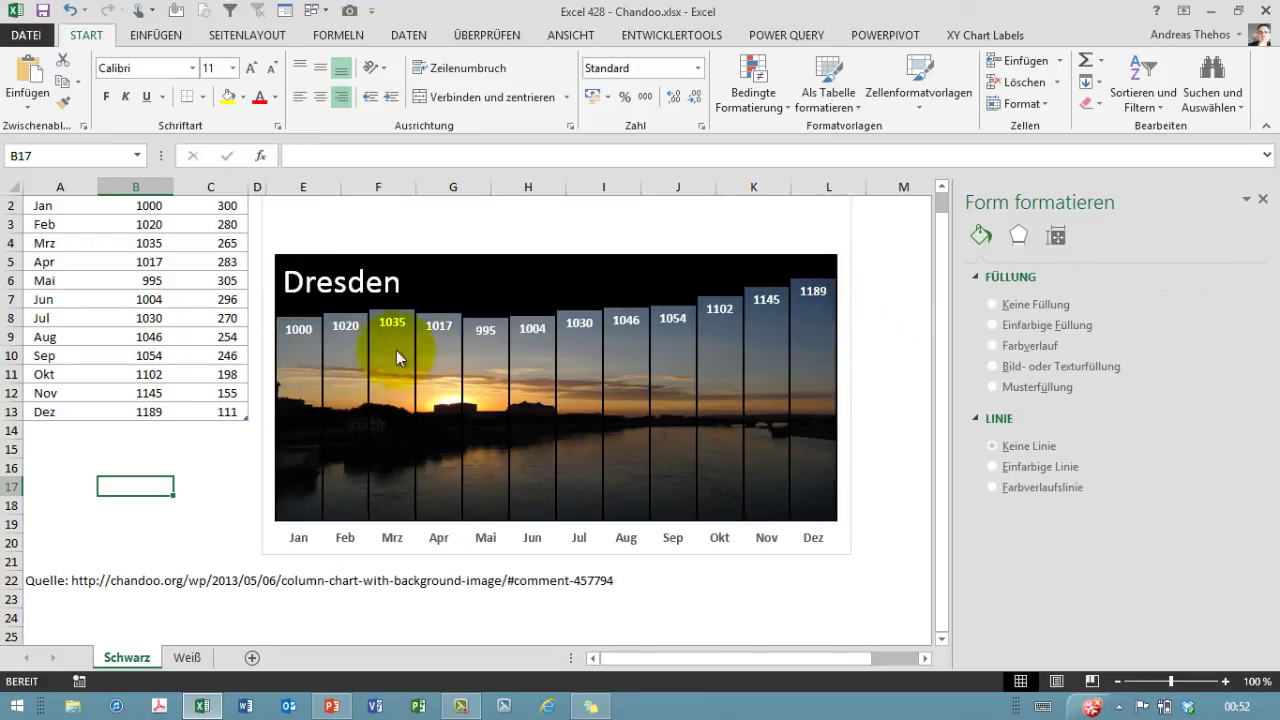
- Drag the plot area's top-right and bottom-left corners out to the chart edges
click(815, 250)
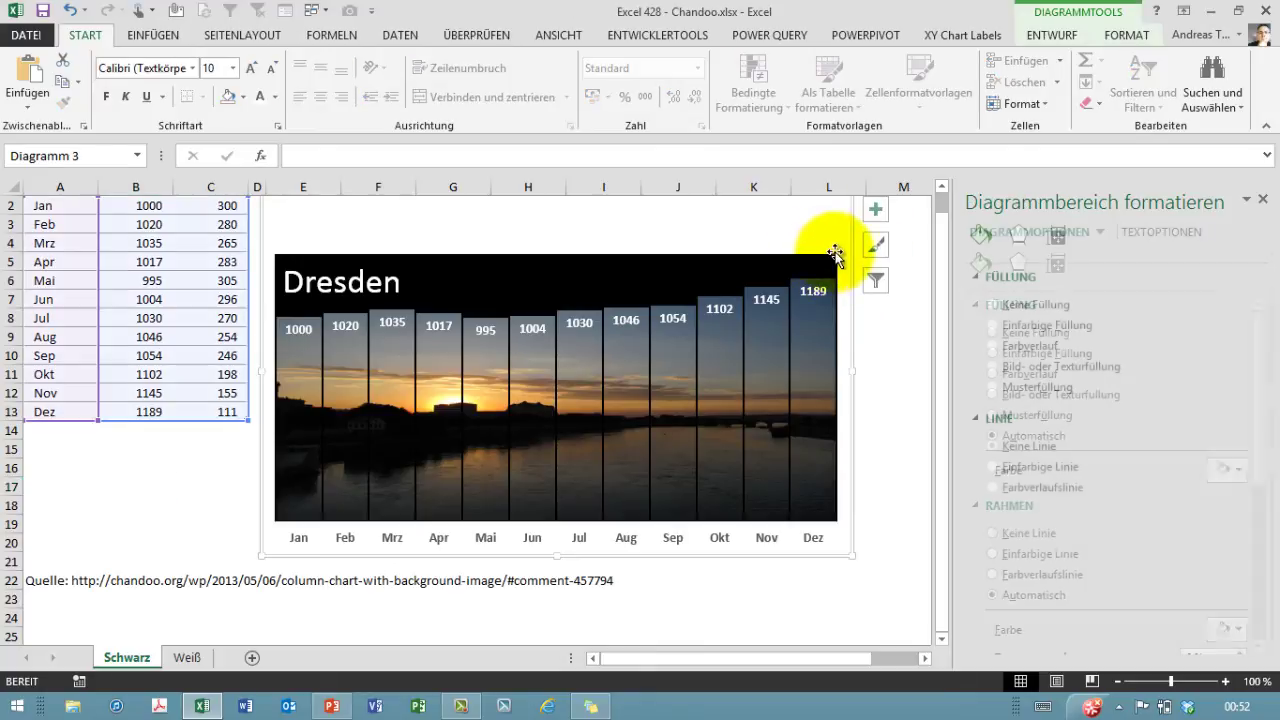
click(824, 260)
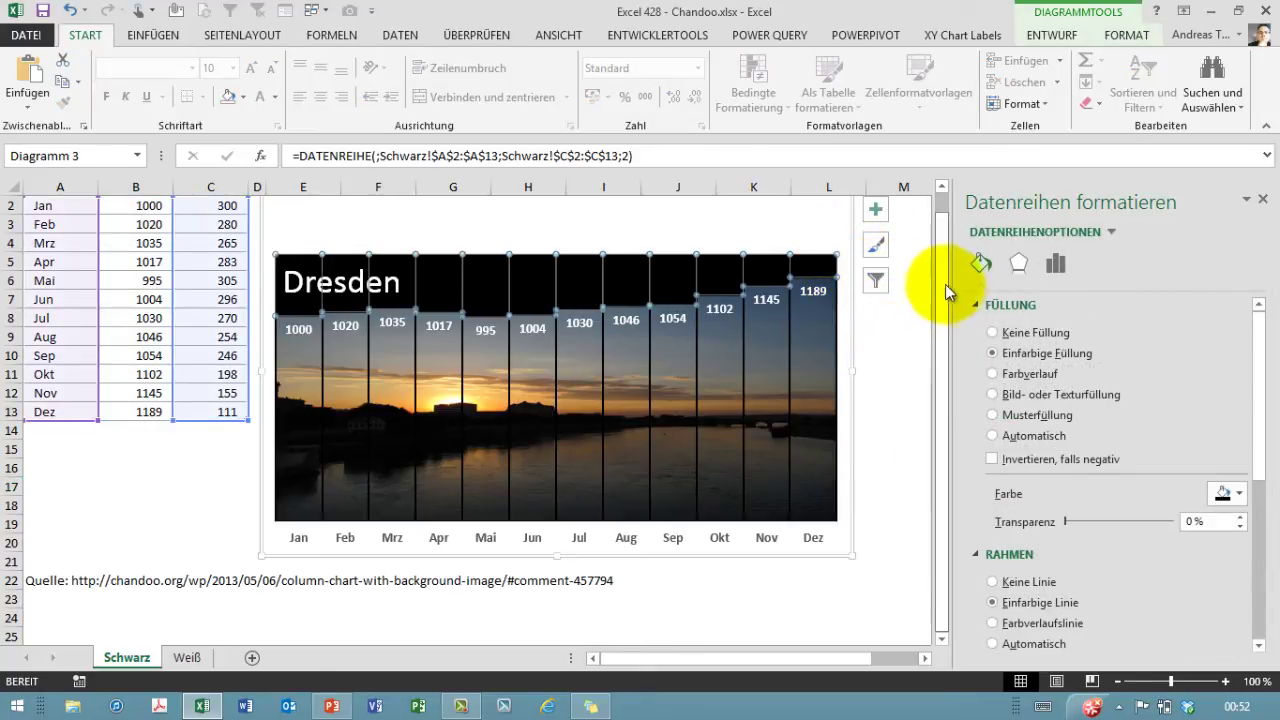
scroll(946, 252, up, 1)
click(840, 268)
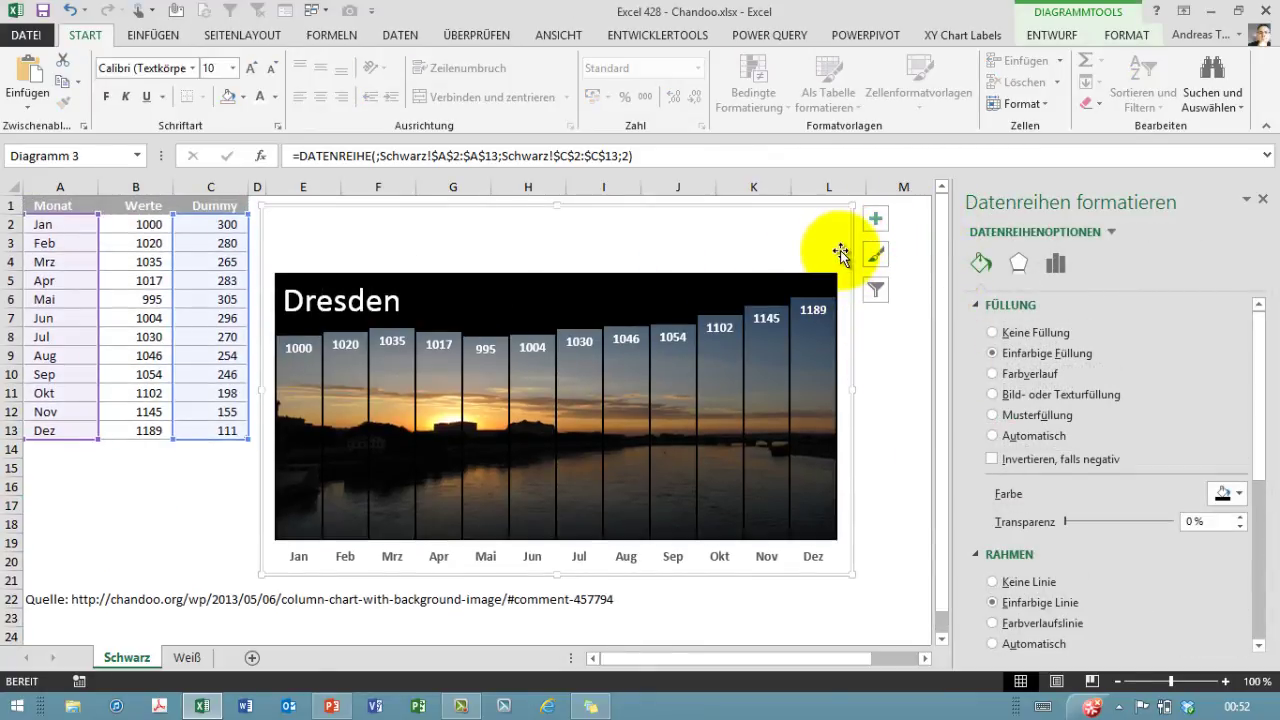
click(840, 270)
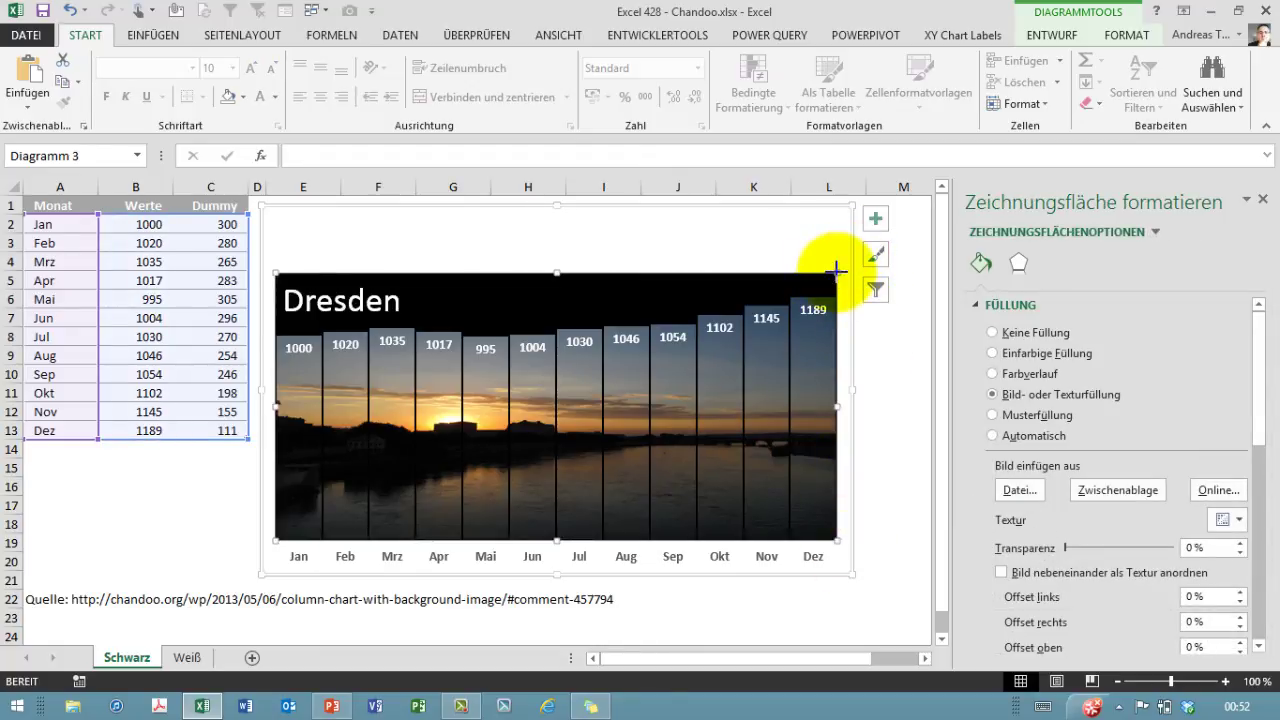
drag(836, 271, 890, 196)
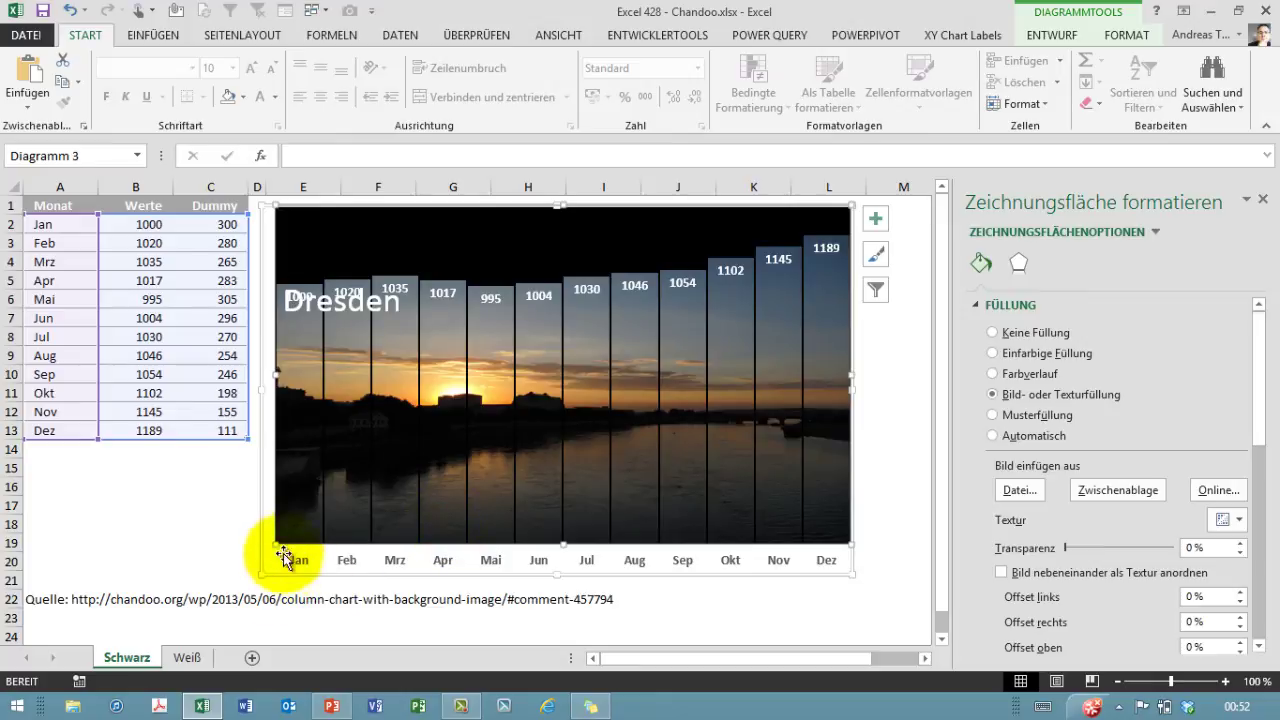
drag(279, 548, 258, 552)
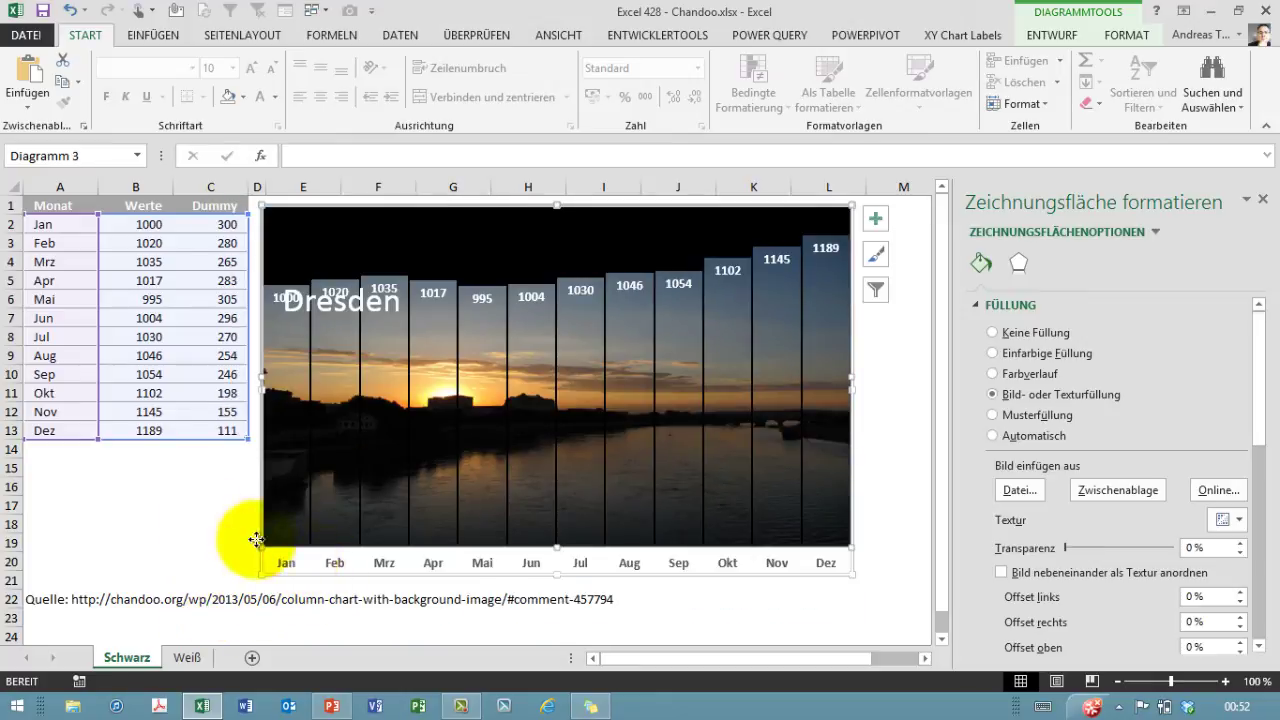
click(121, 502)
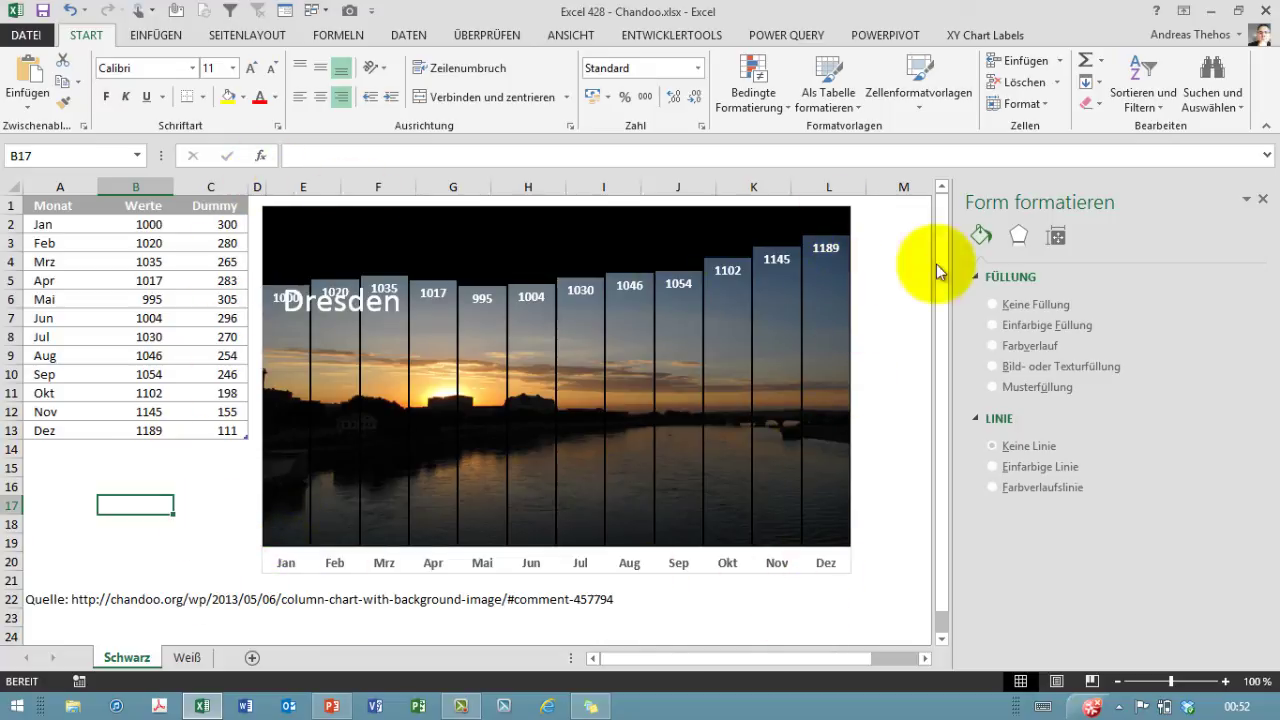
- Move the 'Dresden' title higher, clear of the first columns' value labels
click(344, 322)
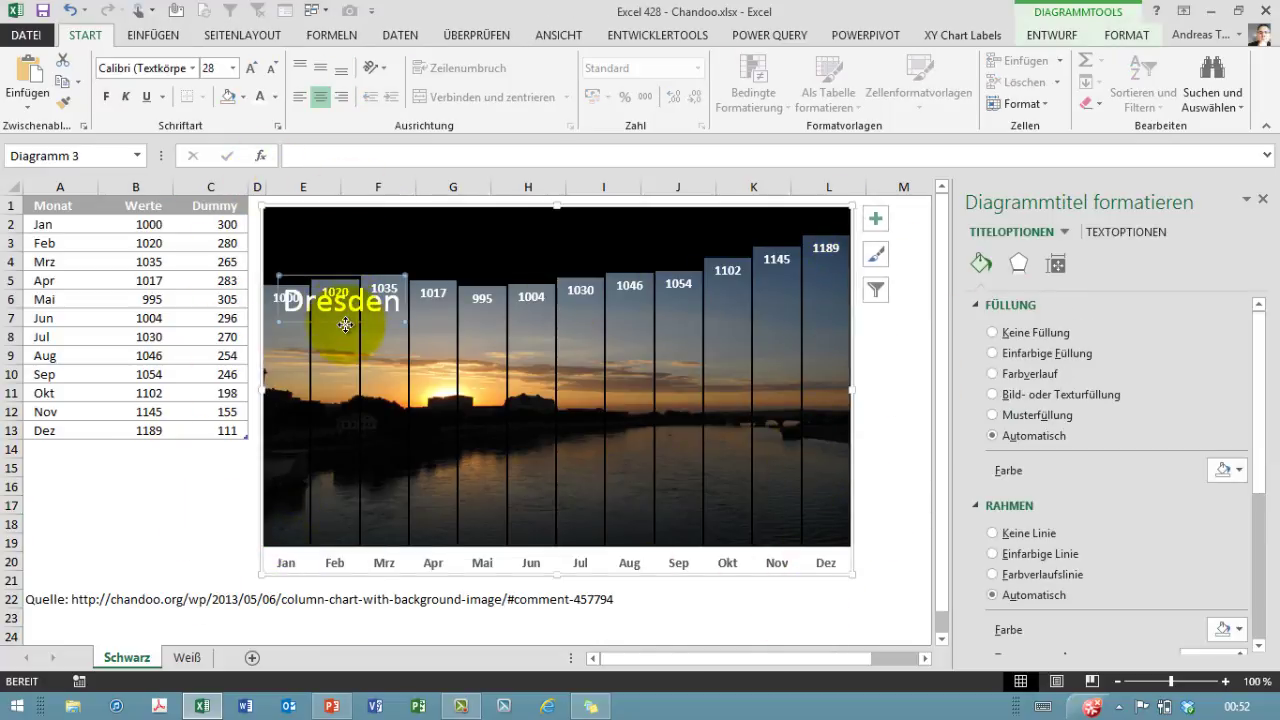
drag(344, 325, 343, 282)
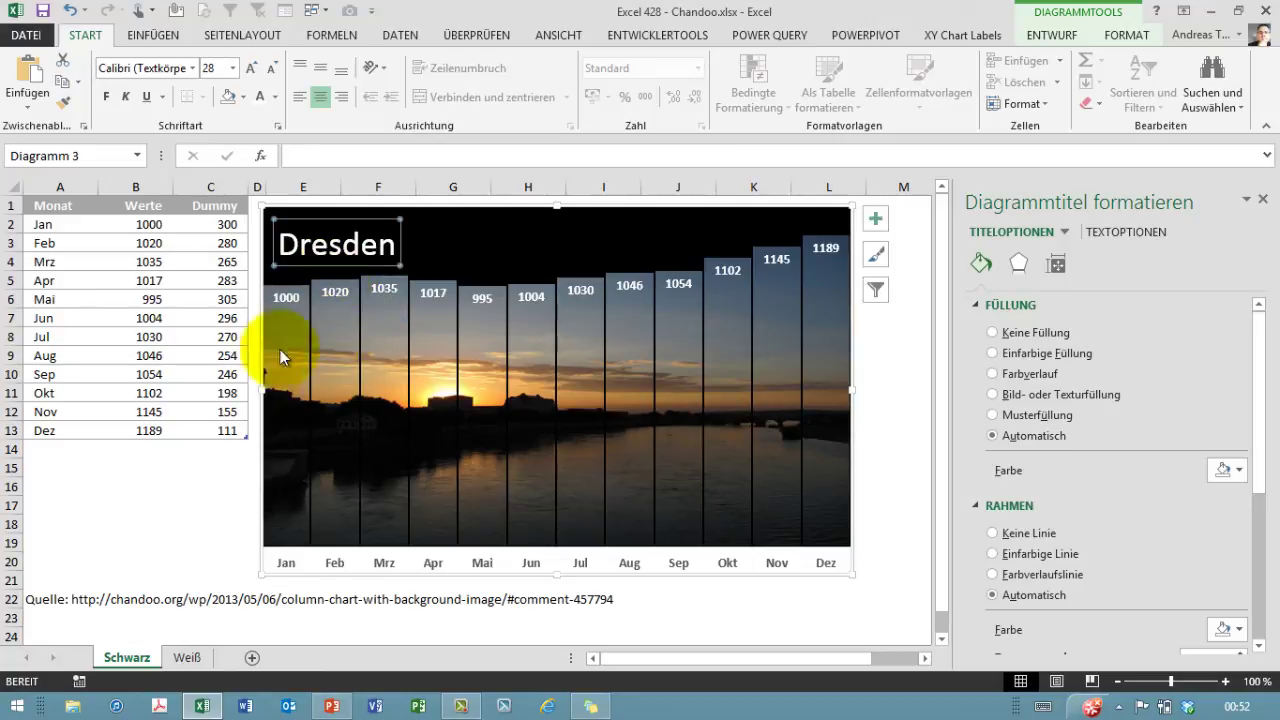
click(215, 500)
key(Up)
key(Up)
key(Left)
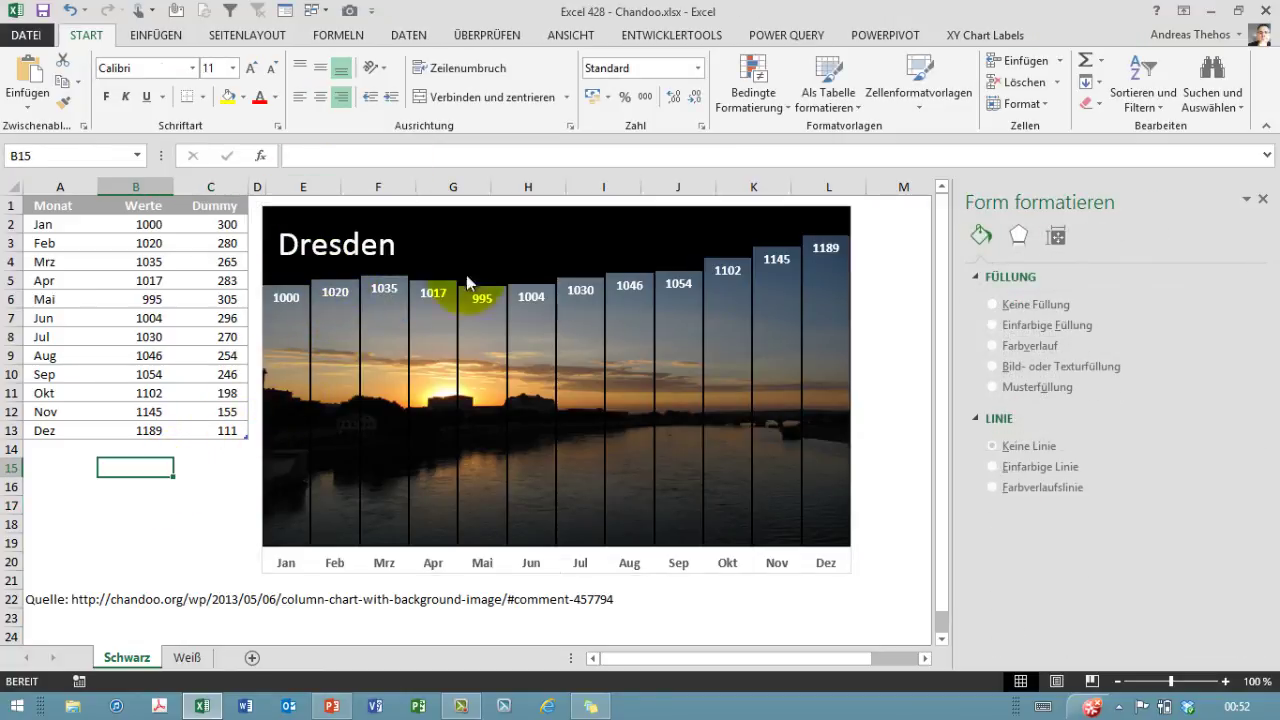
- Set the chart's Formkontur to Kein Rahmen to remove its outer border
click(259, 556)
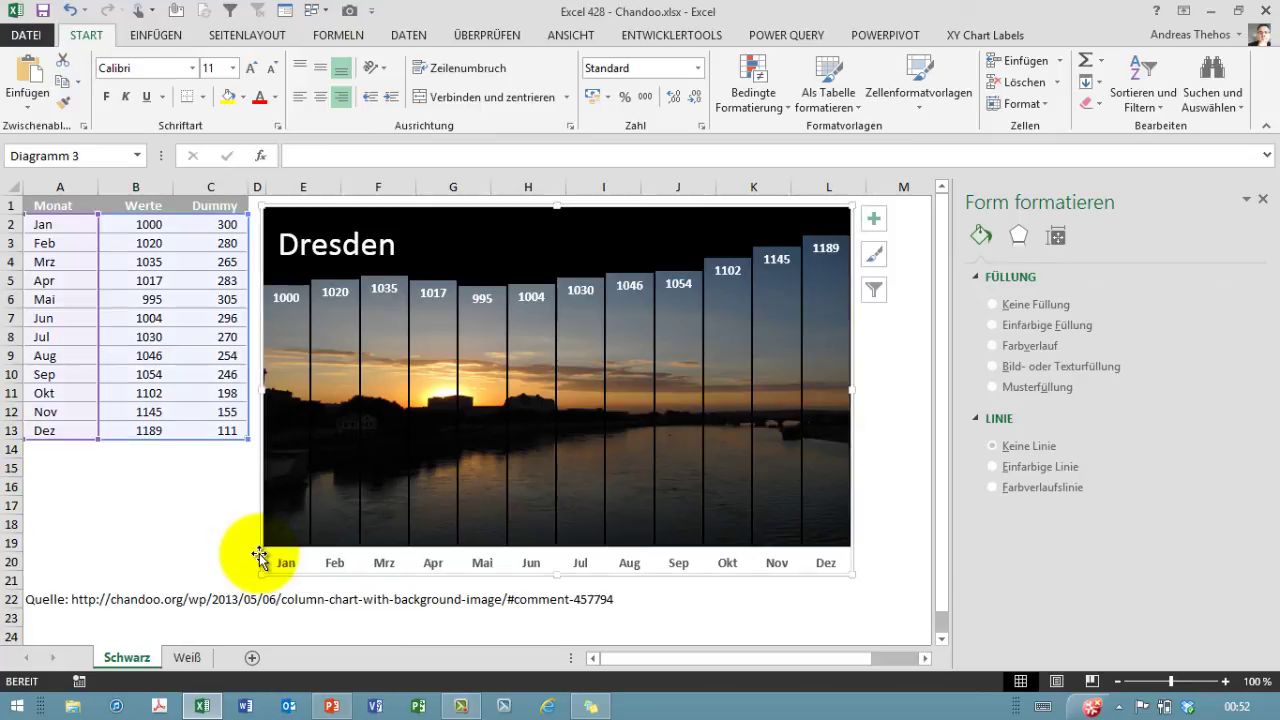
click(1110, 38)
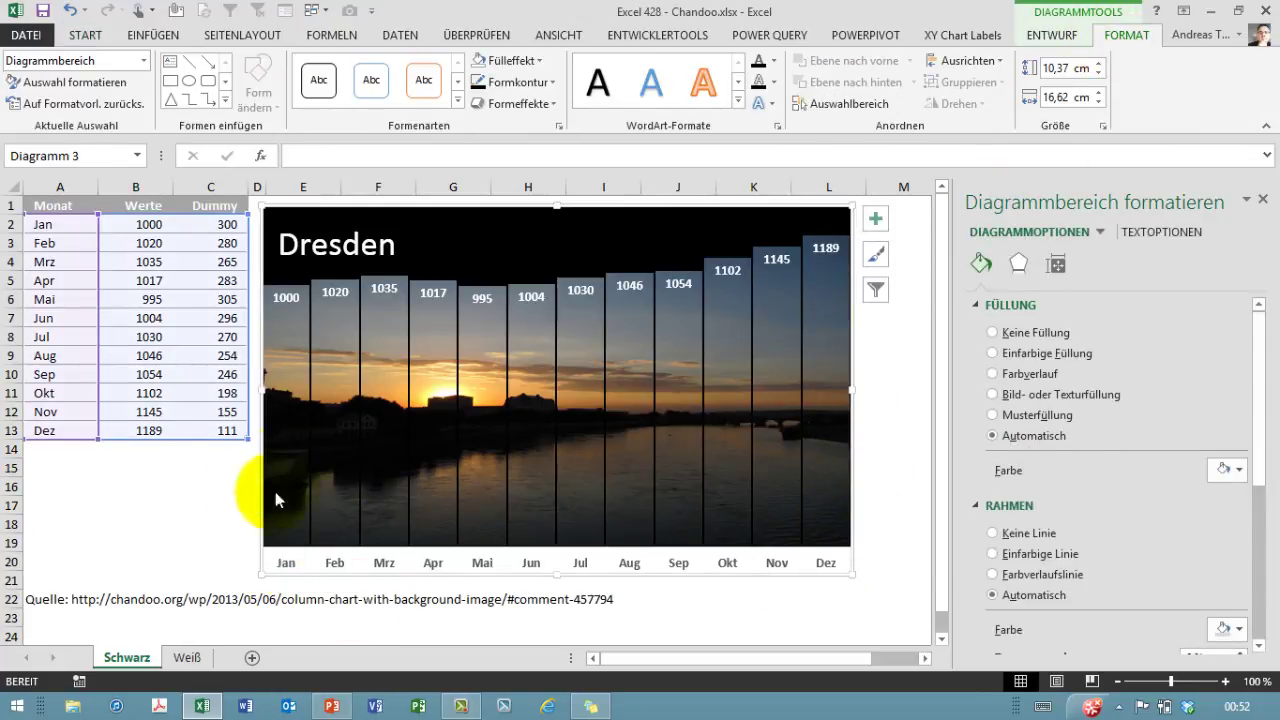
click(513, 88)
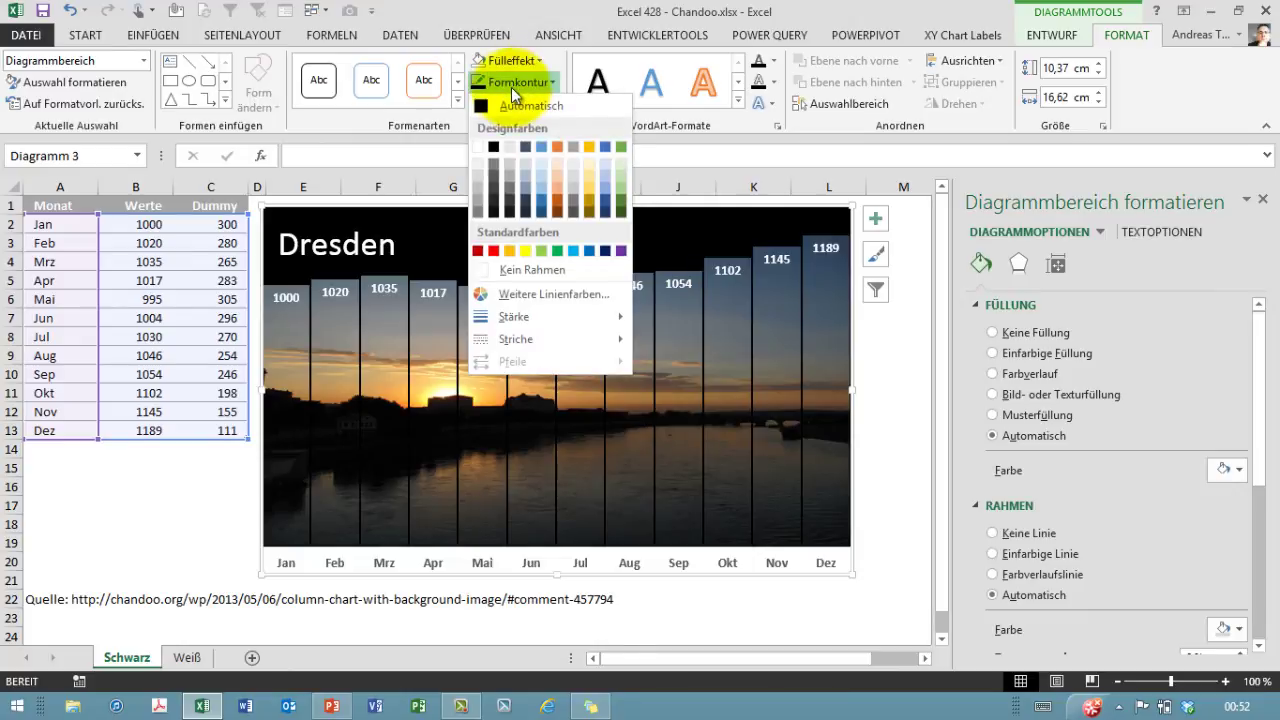
click(508, 272)
click(165, 486)
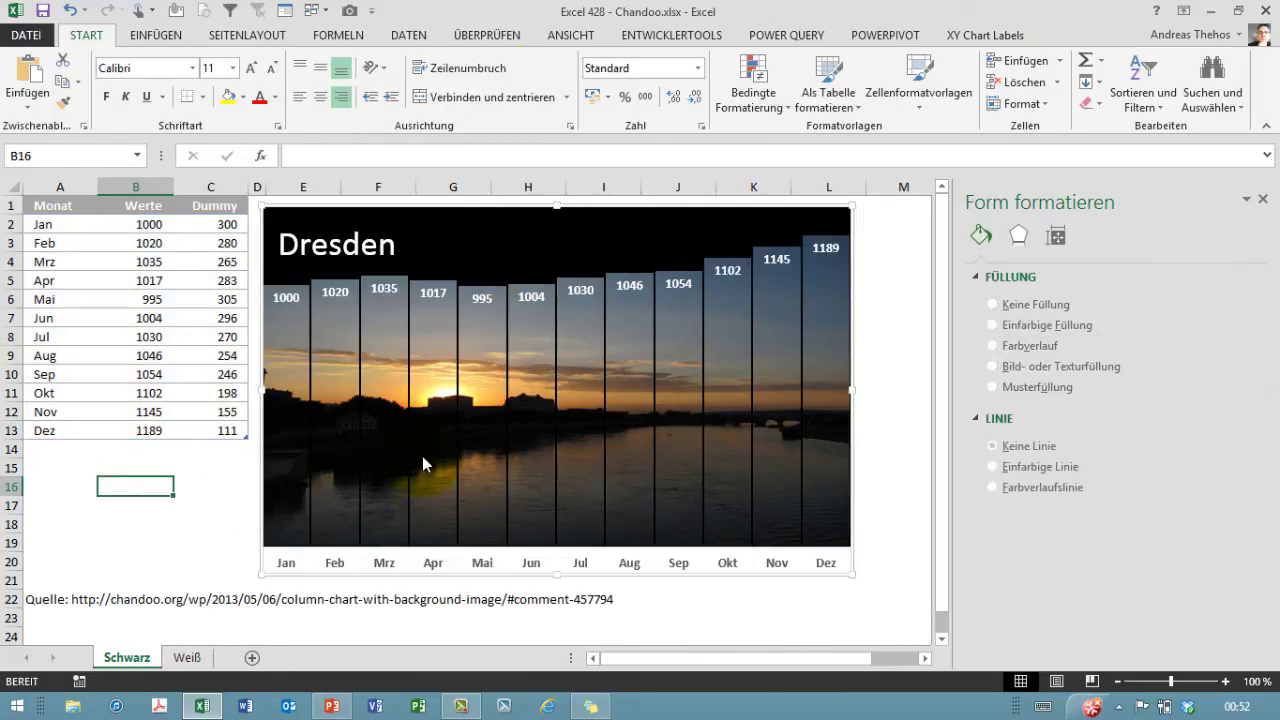